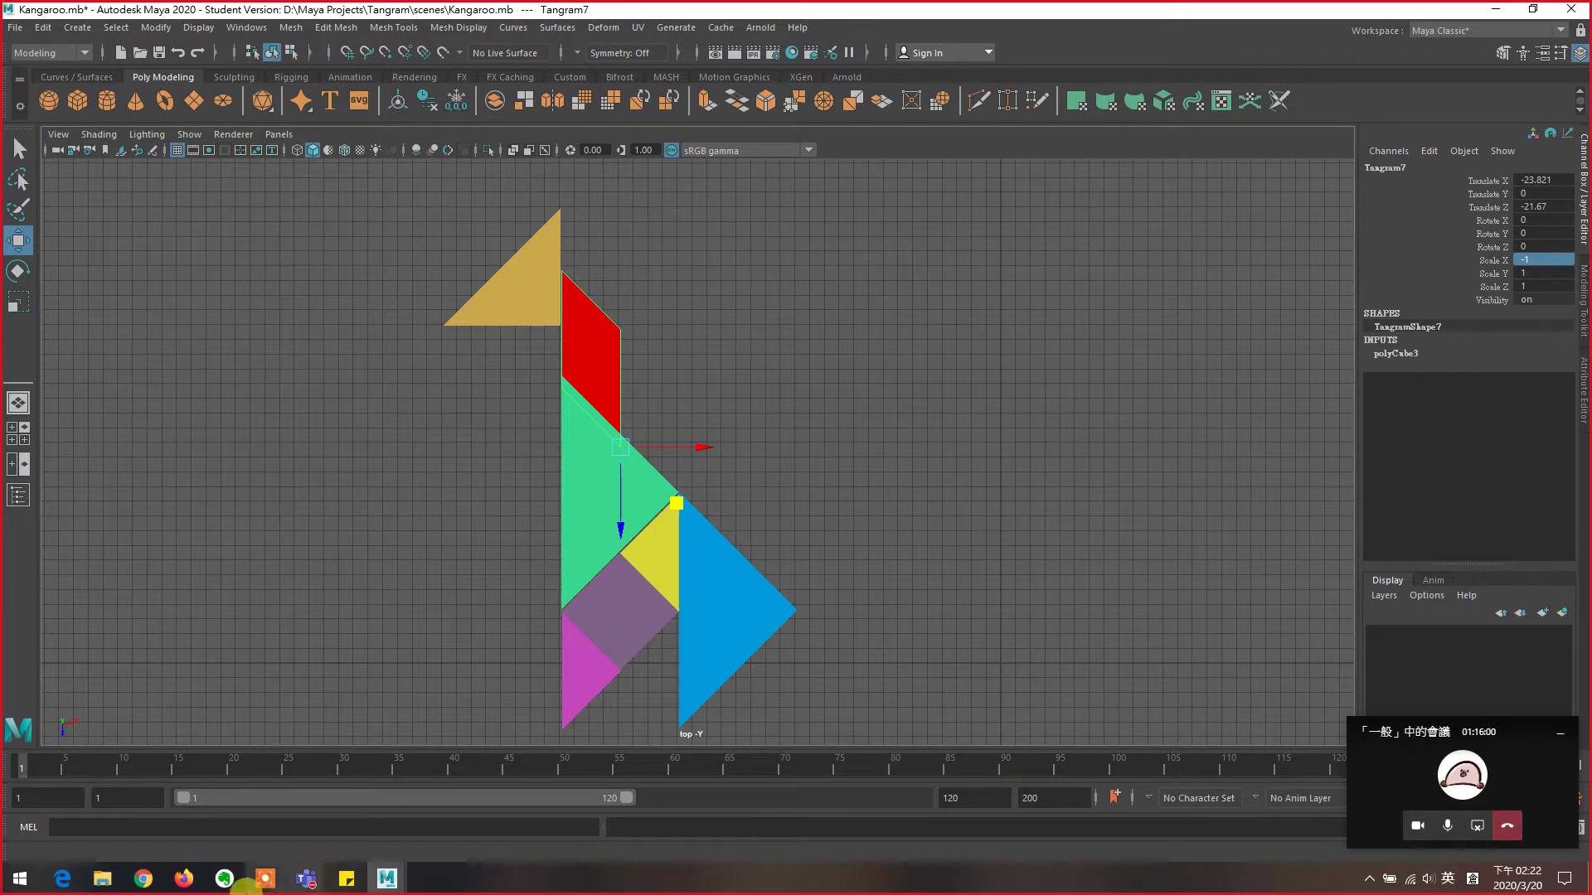
- Browse the Tangram project folder and its scenes subfolder through Open Scene, leaving without opening a file
left_click(1559, 733)
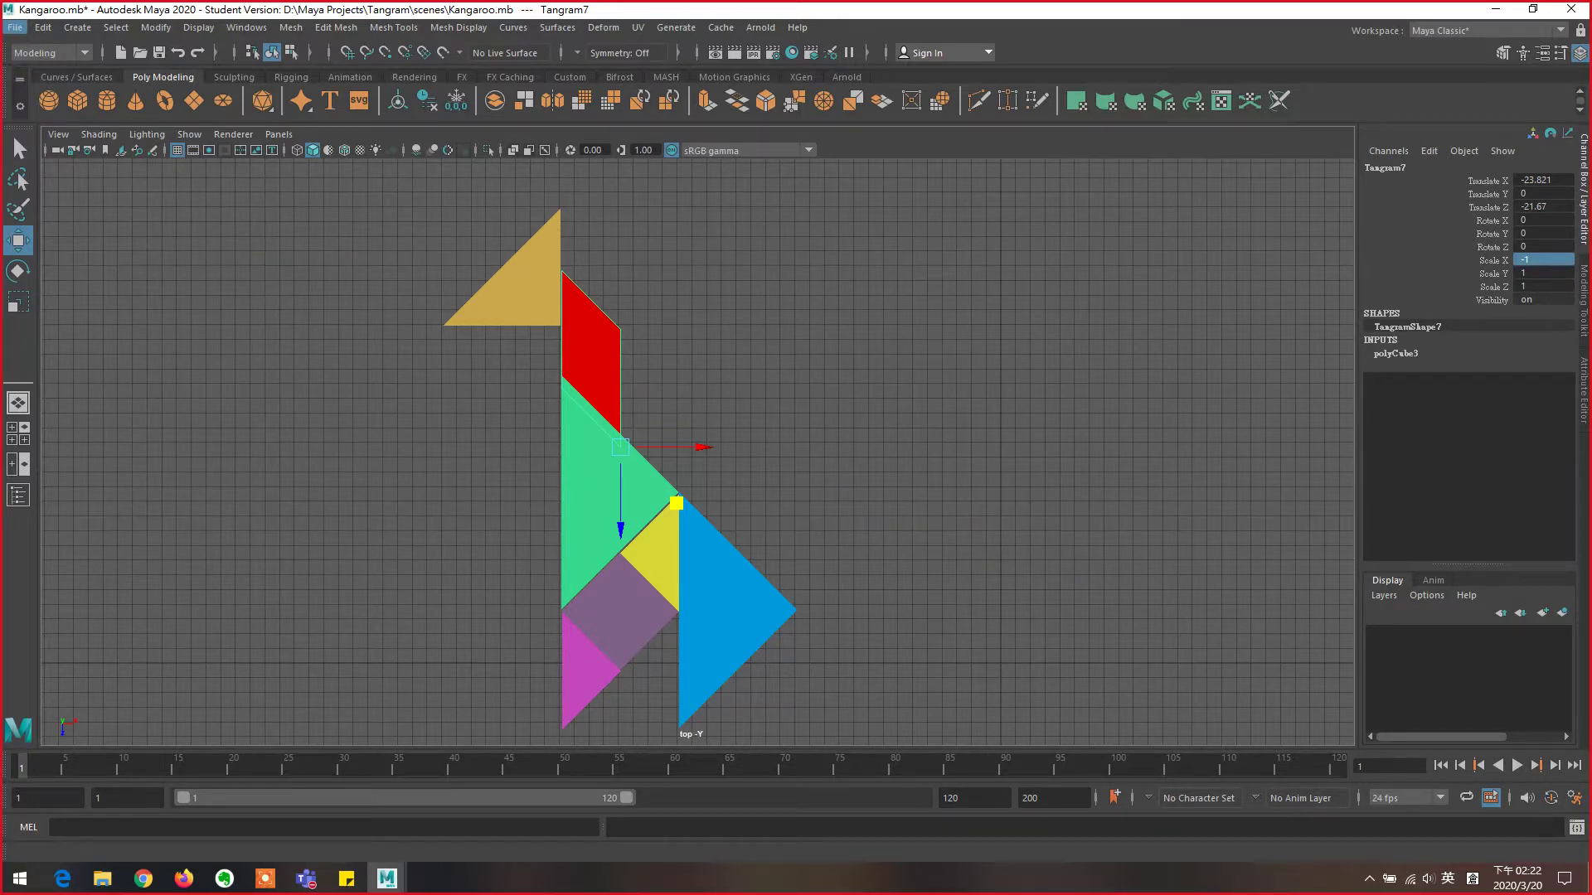
left_click(15, 29)
left_click(65, 75)
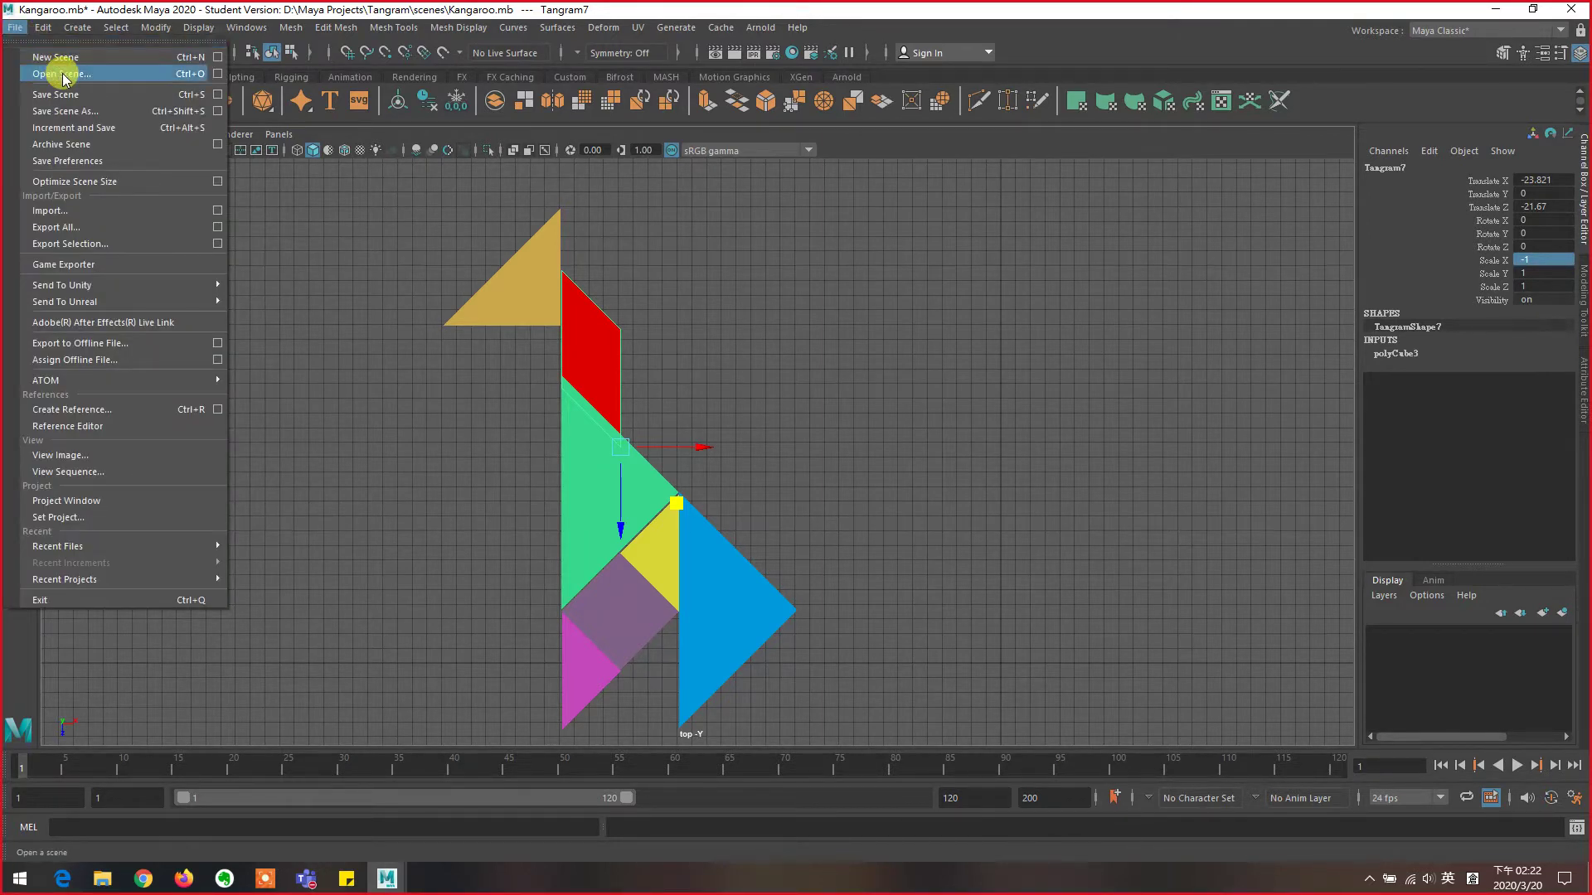
left_click(448, 353)
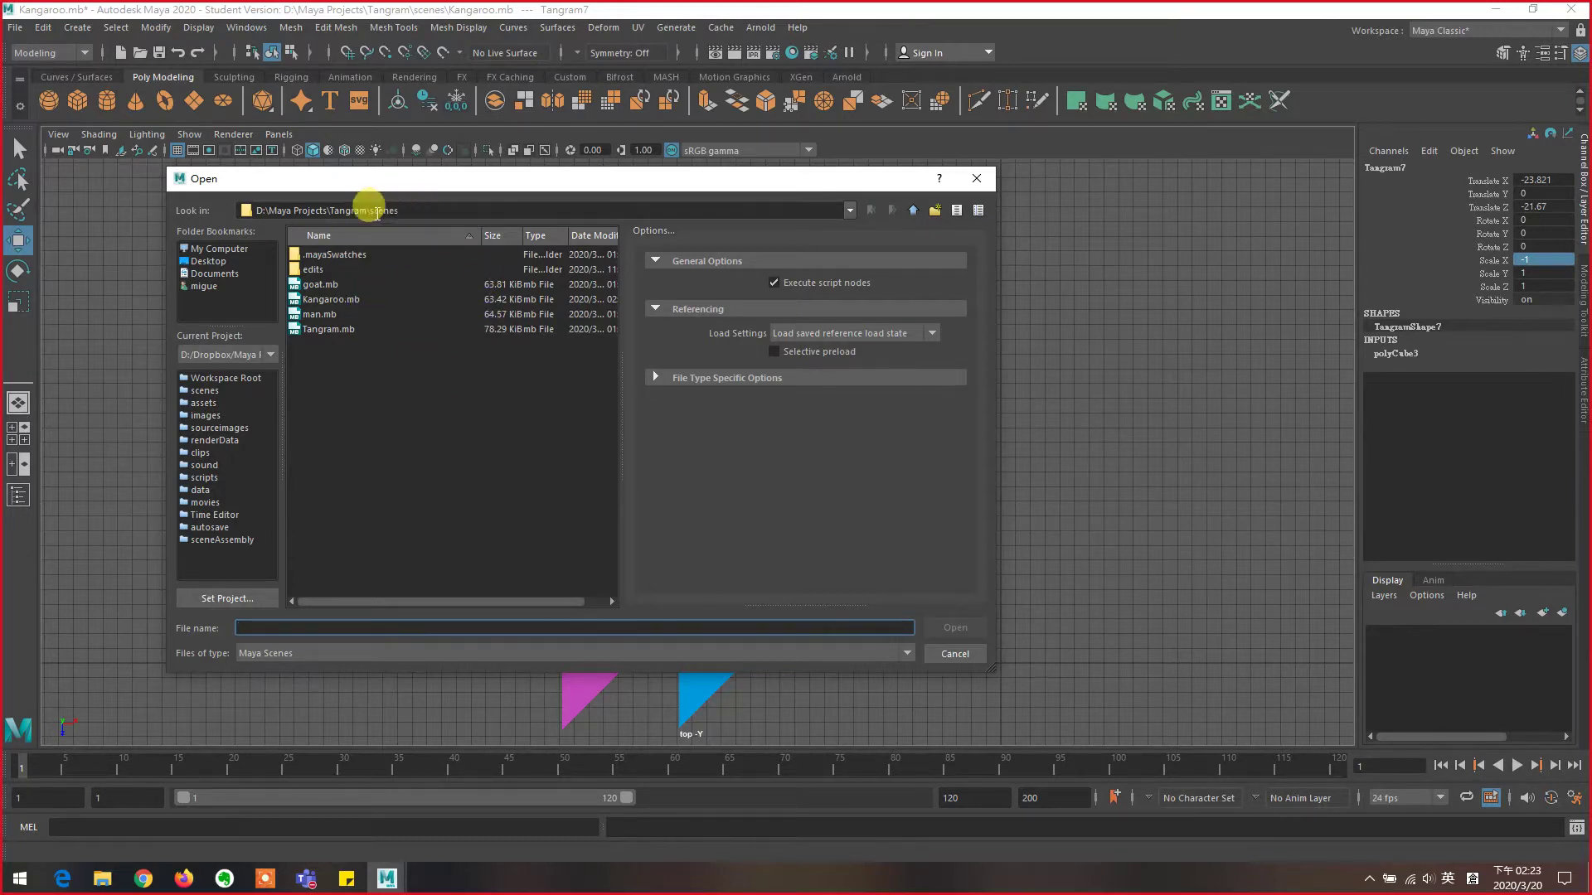
left_click(914, 213)
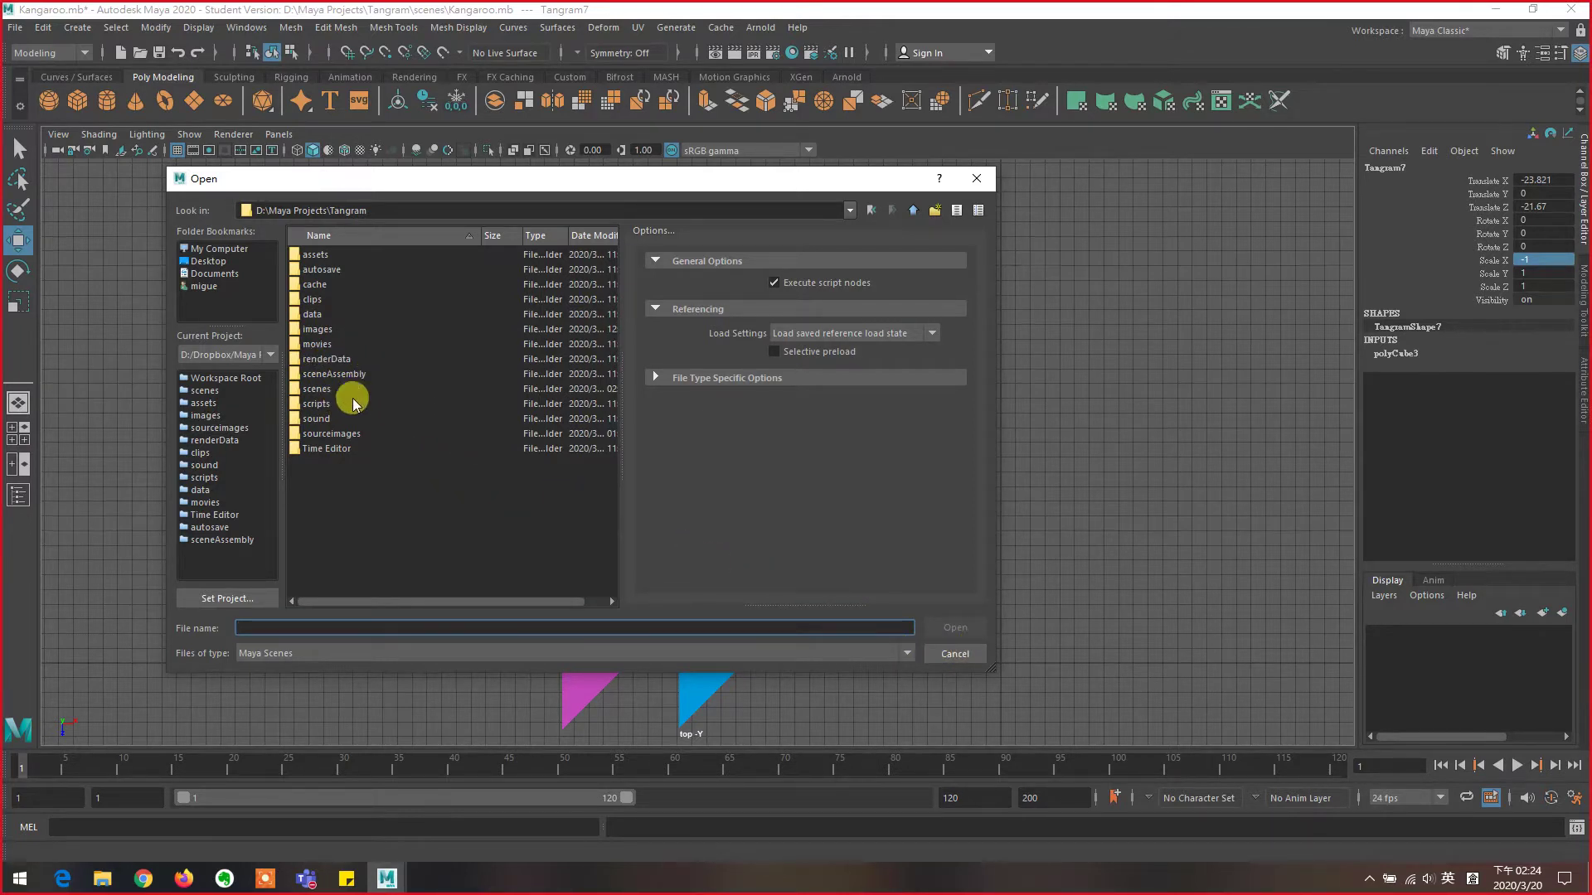
double_click(318, 389)
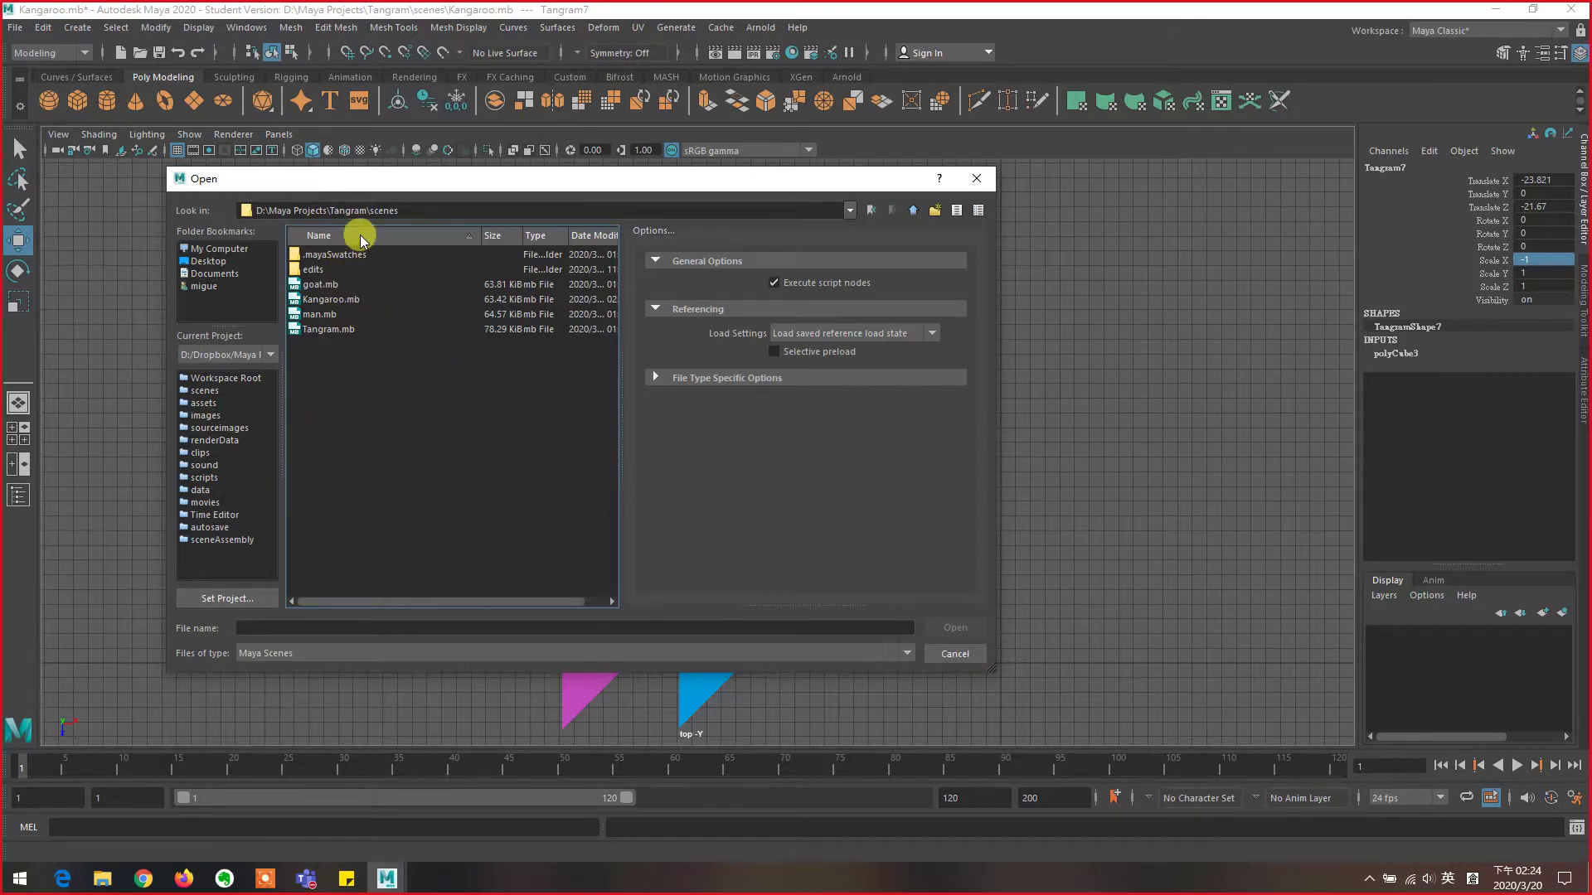
left_click(912, 210)
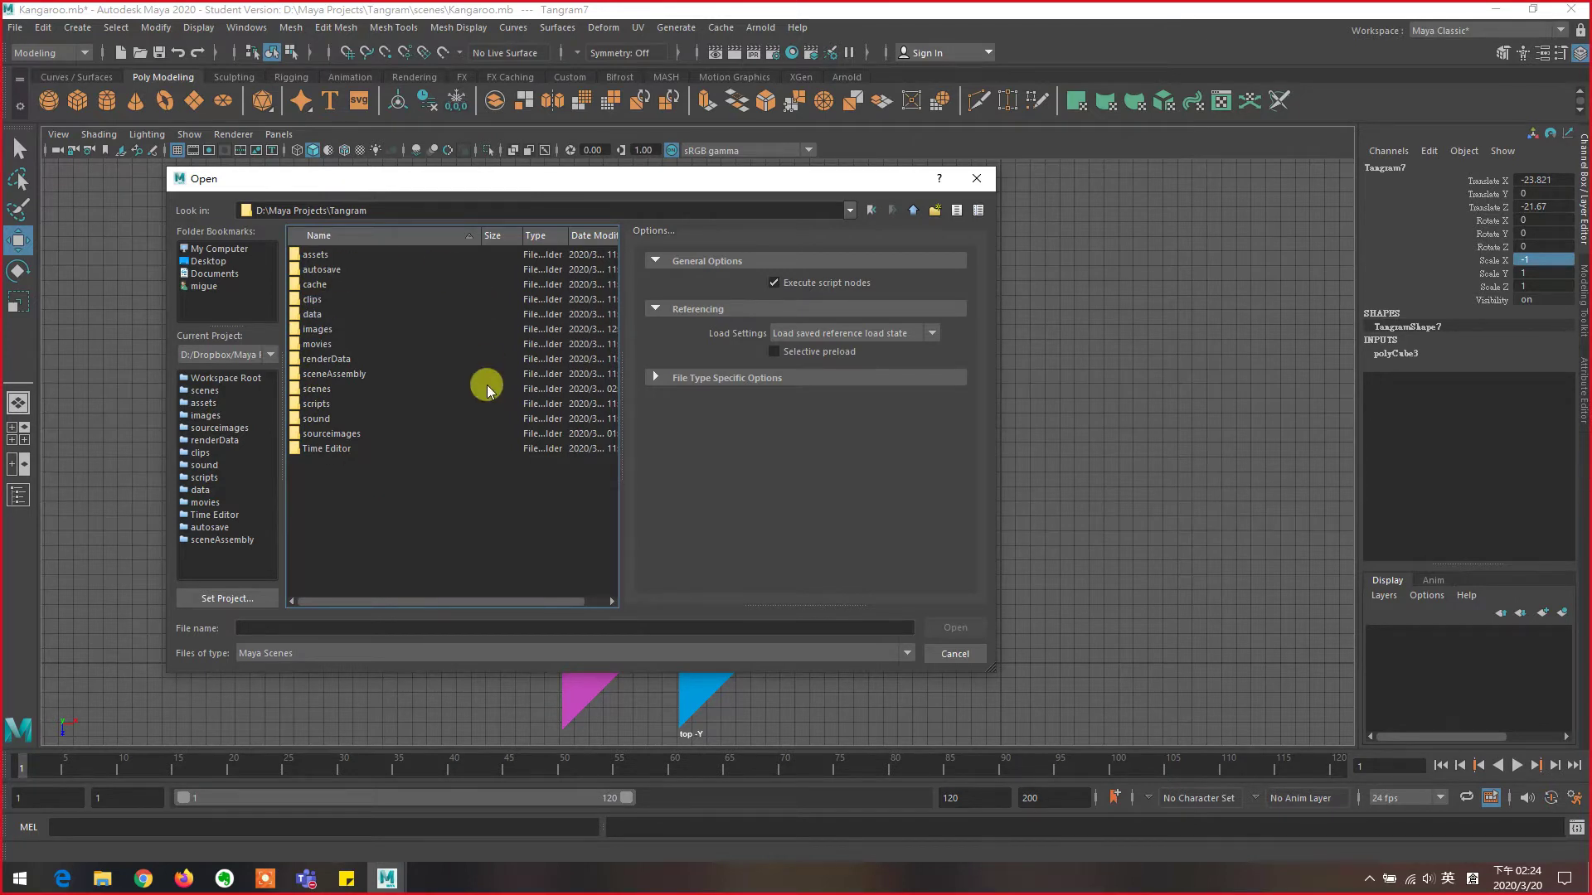
left_click(975, 658)
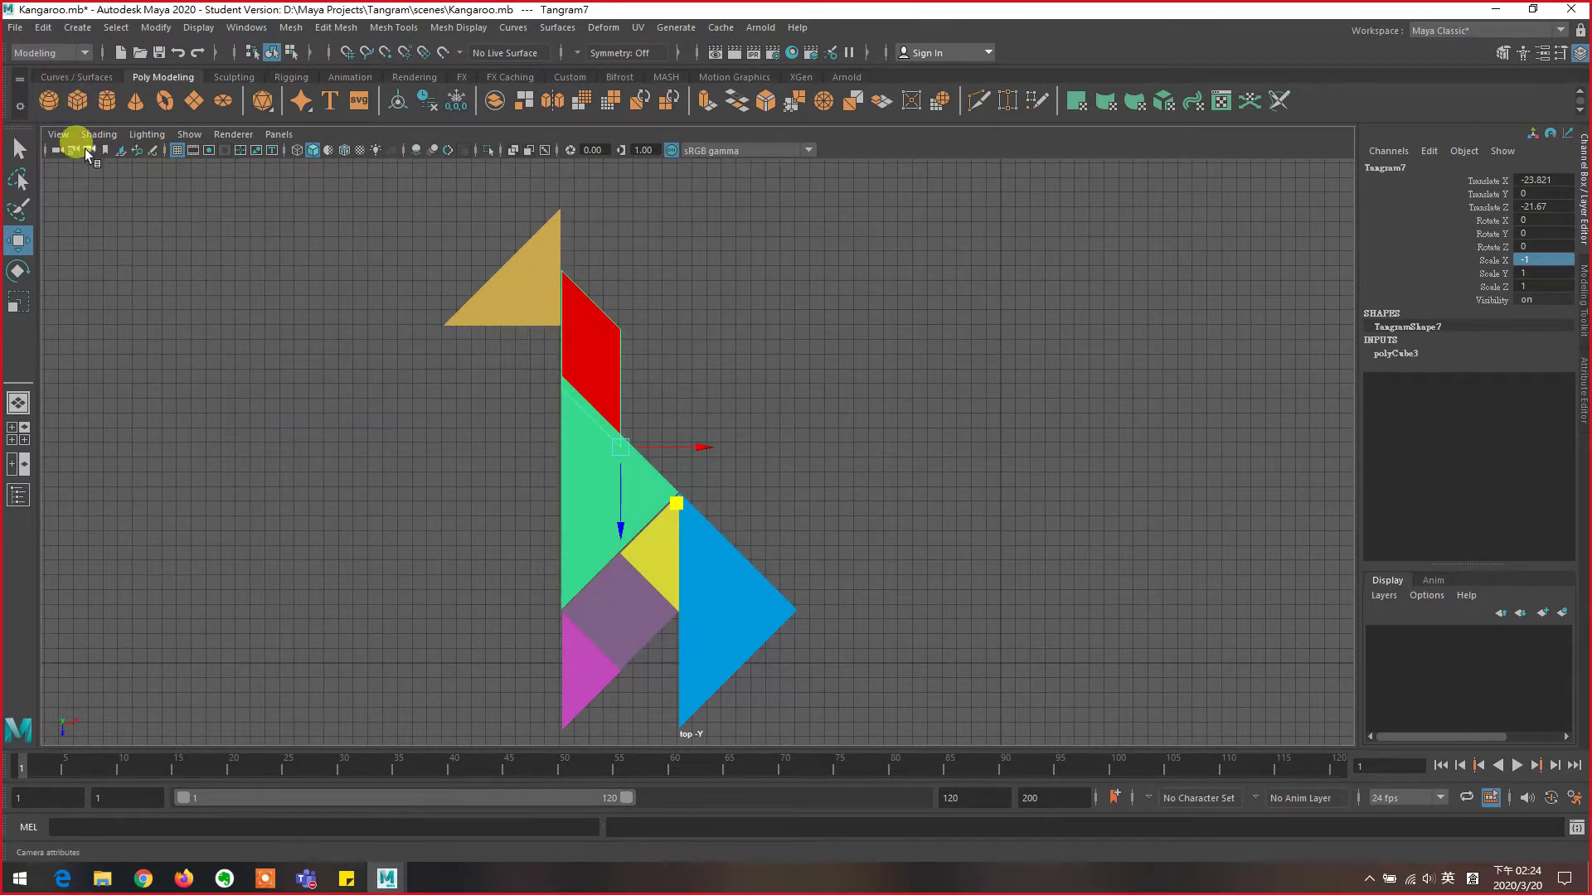
- Set the current project to the student_desk folder in D:\Dropbox\Maya Projects
left_click(15, 27)
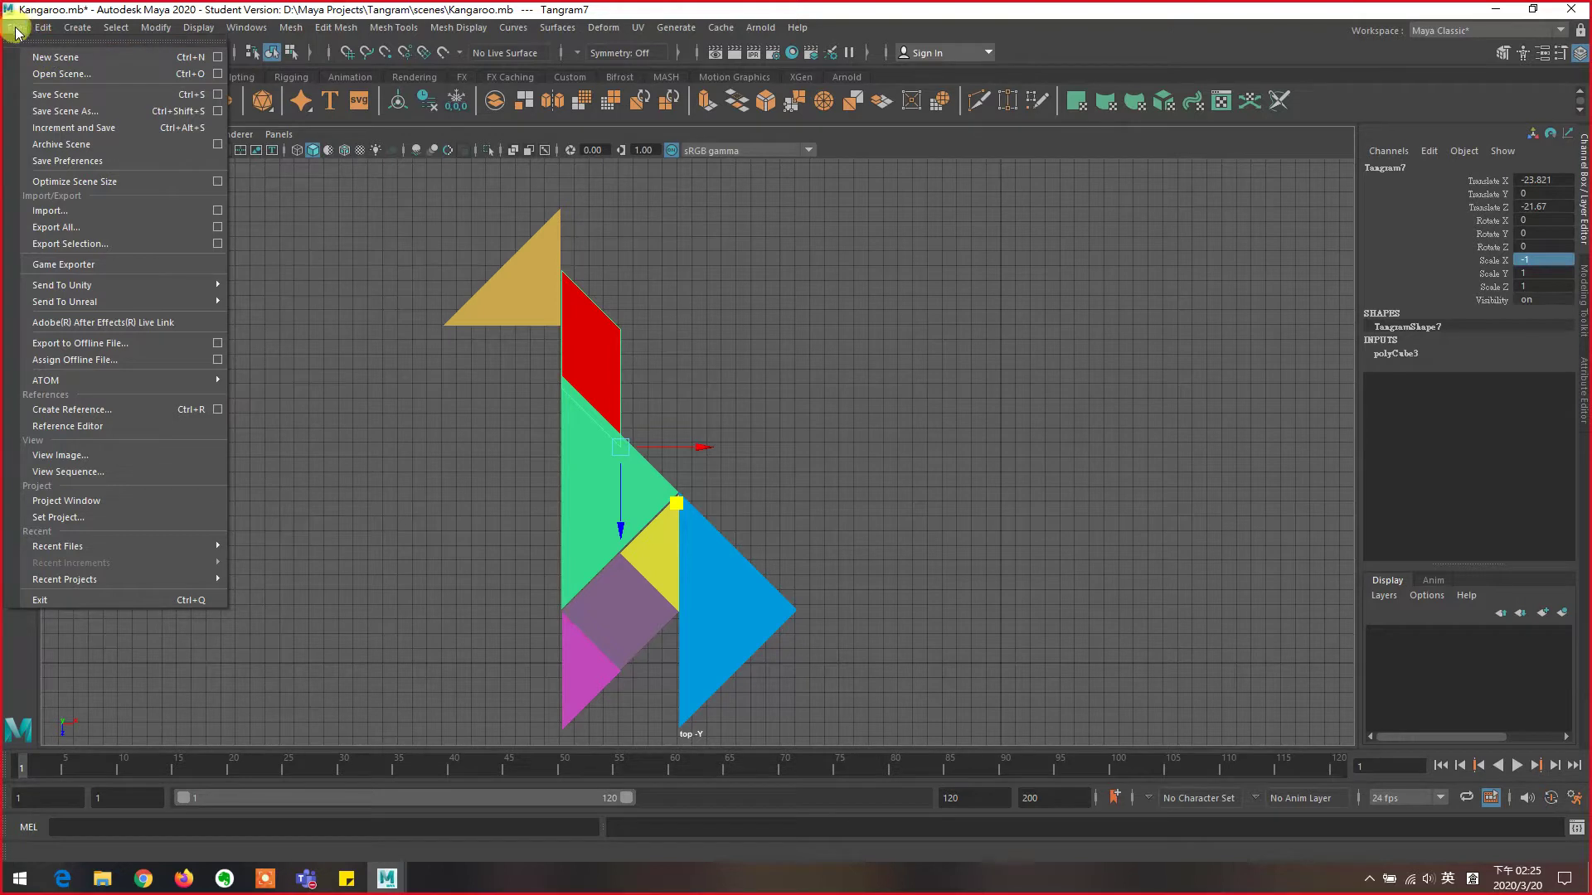
left_click(80, 527)
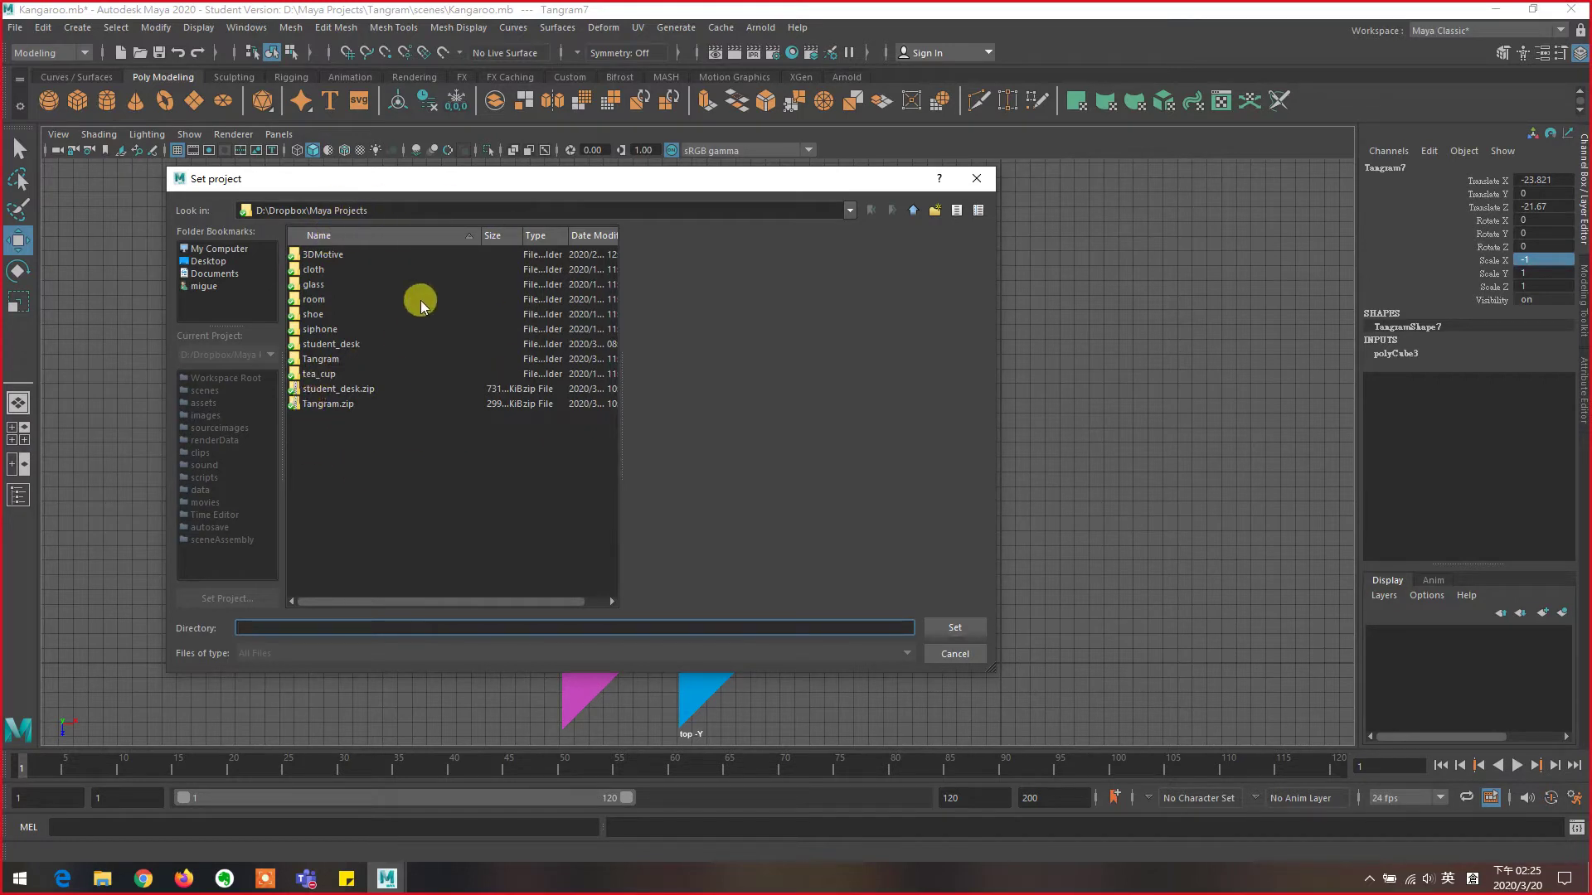
left_click(321, 347)
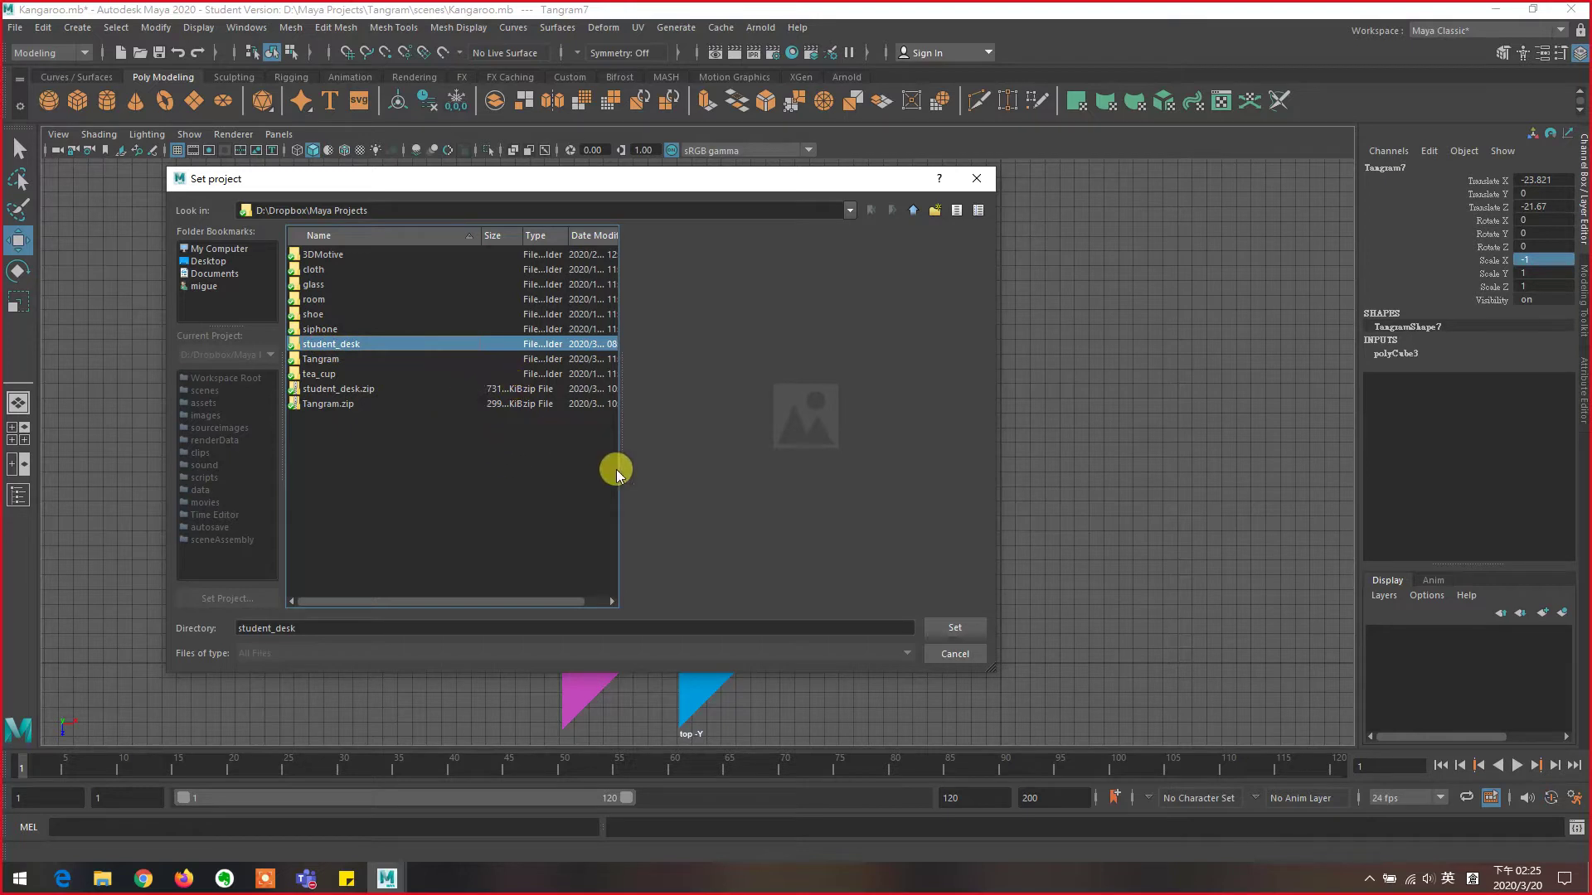
left_click(958, 630)
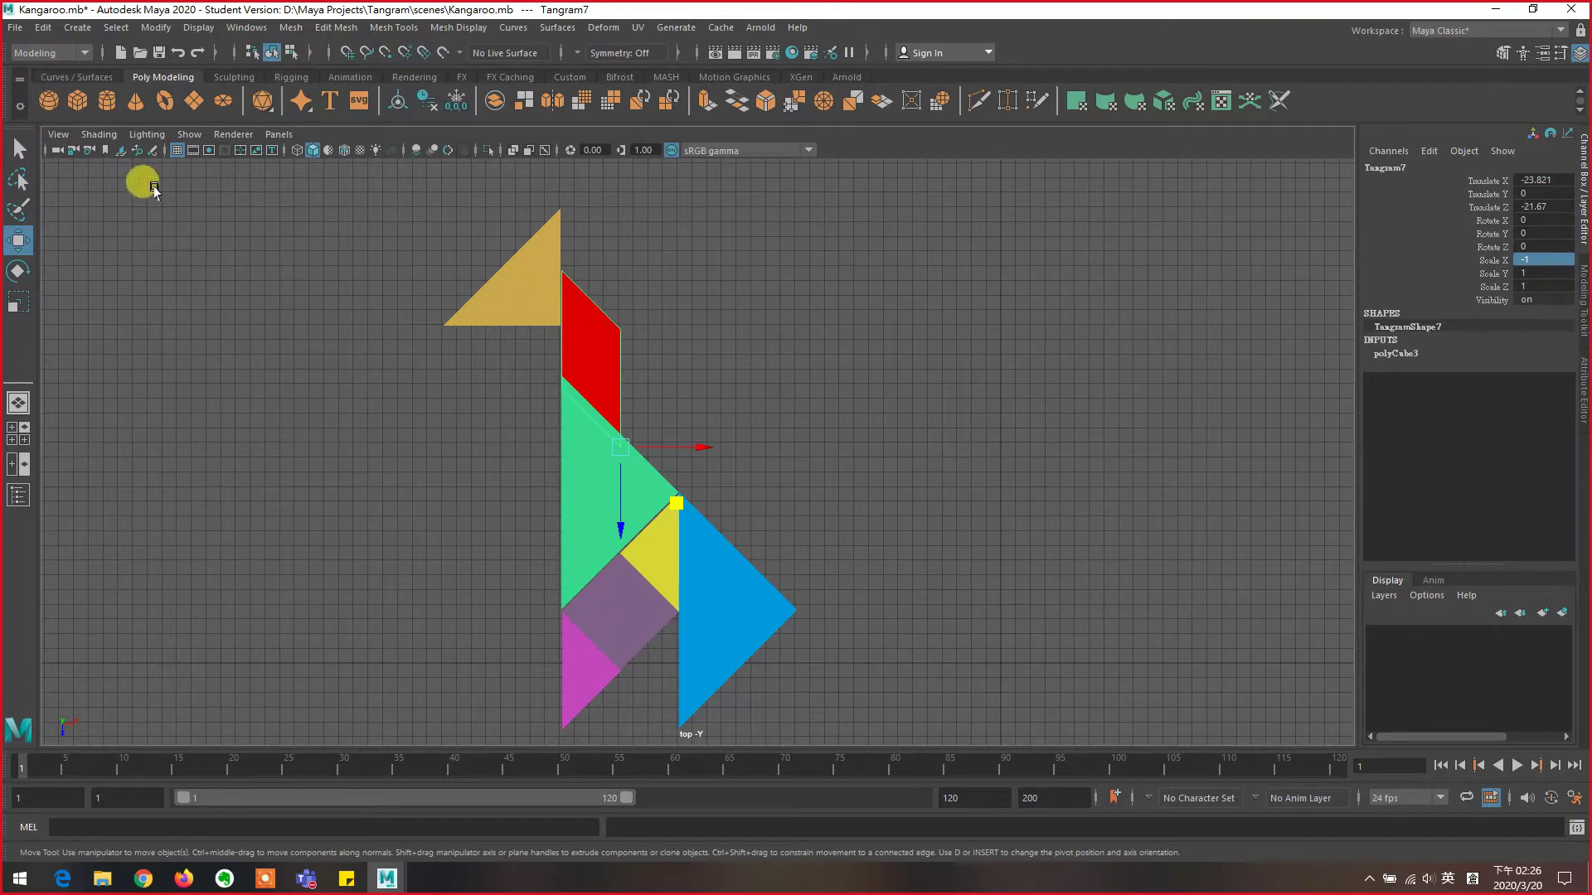
- Open desk_chair.mb from the student_desk scenes folder, discarding the changes to the kangaroo scene and accepting the student version notice
left_click(15, 28)
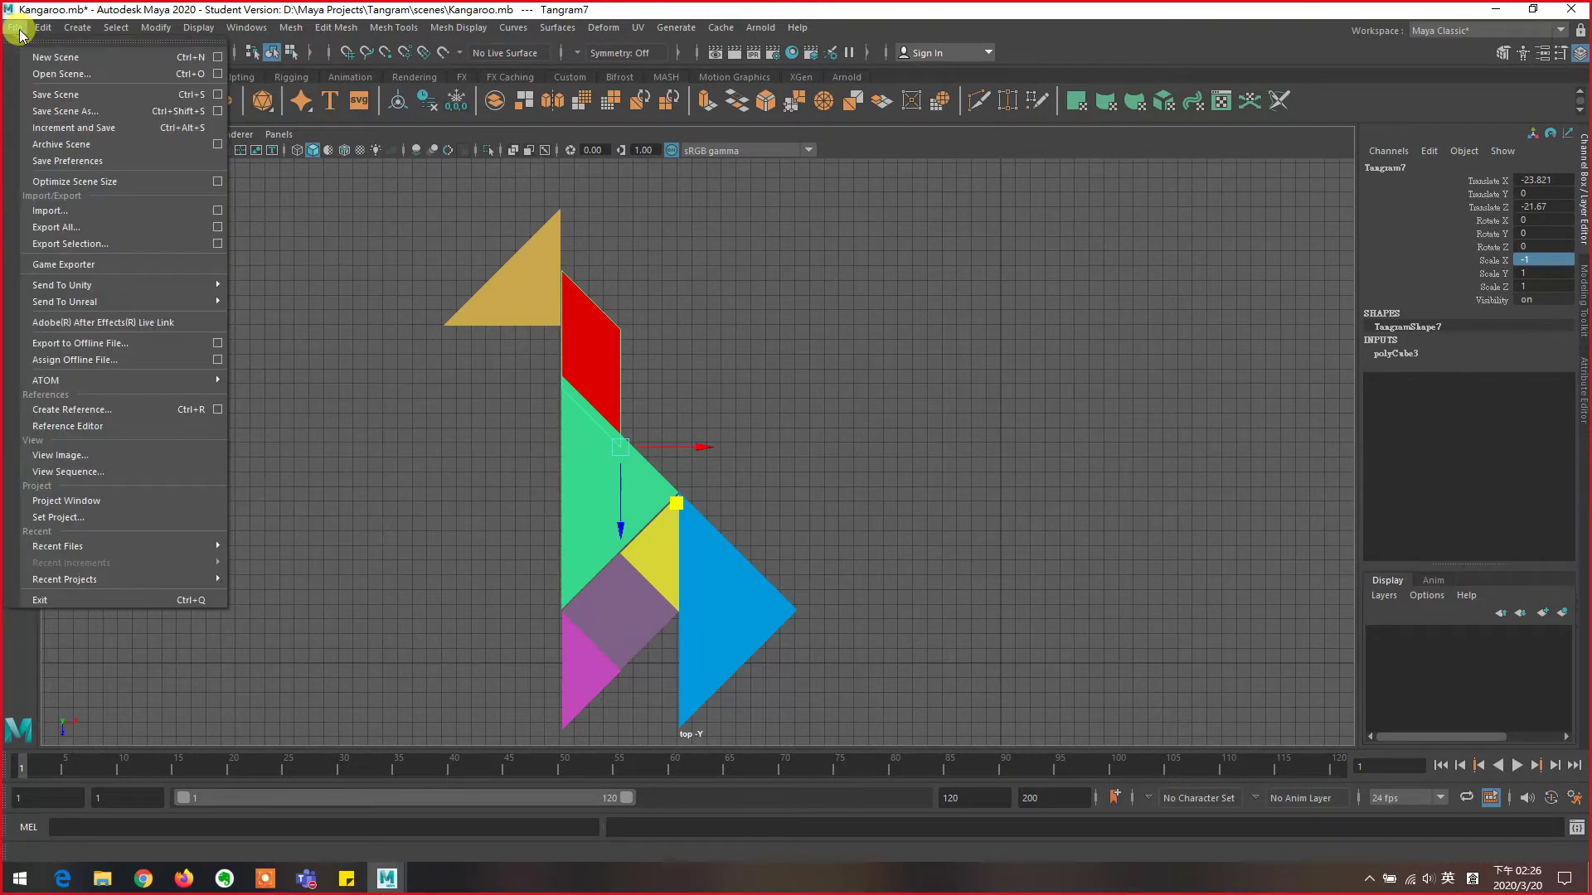
left_click(40, 76)
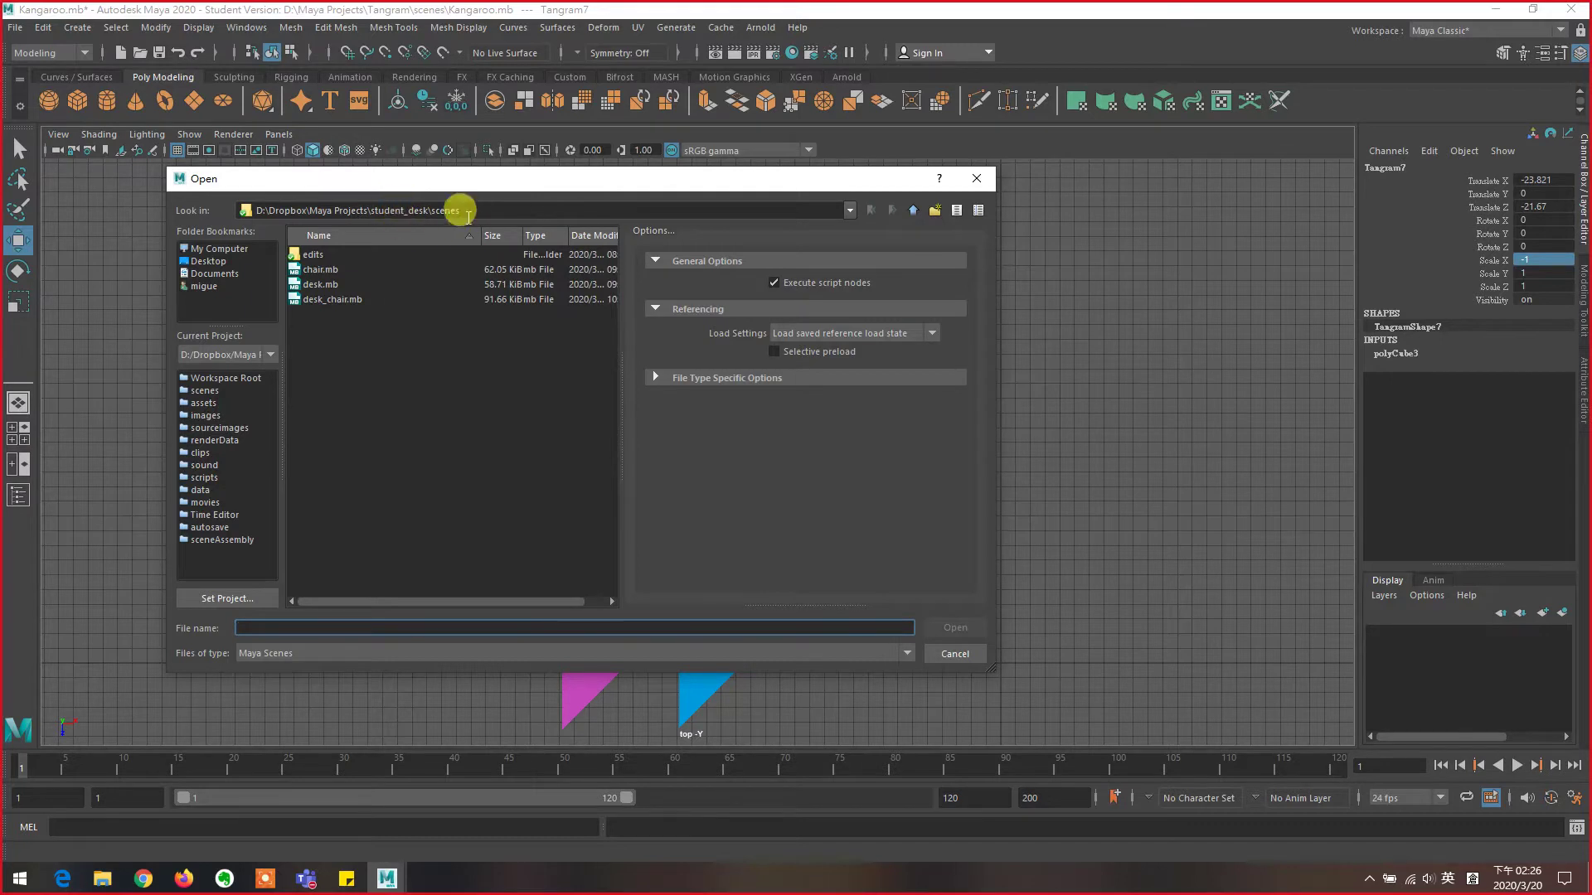
left_click(328, 299)
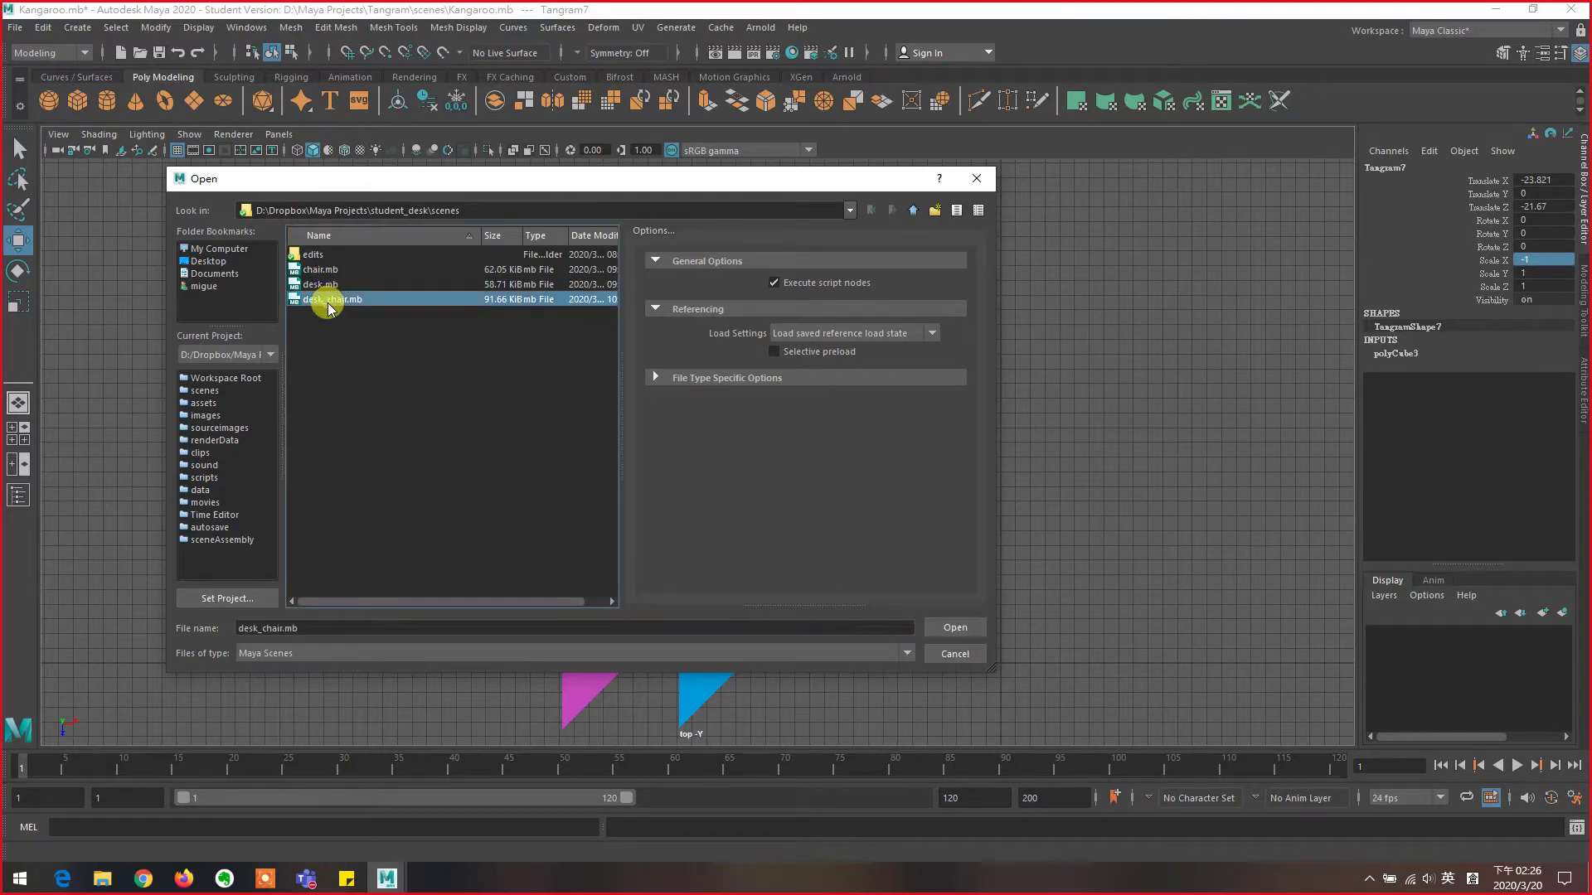
left_click(956, 628)
left_click(809, 444)
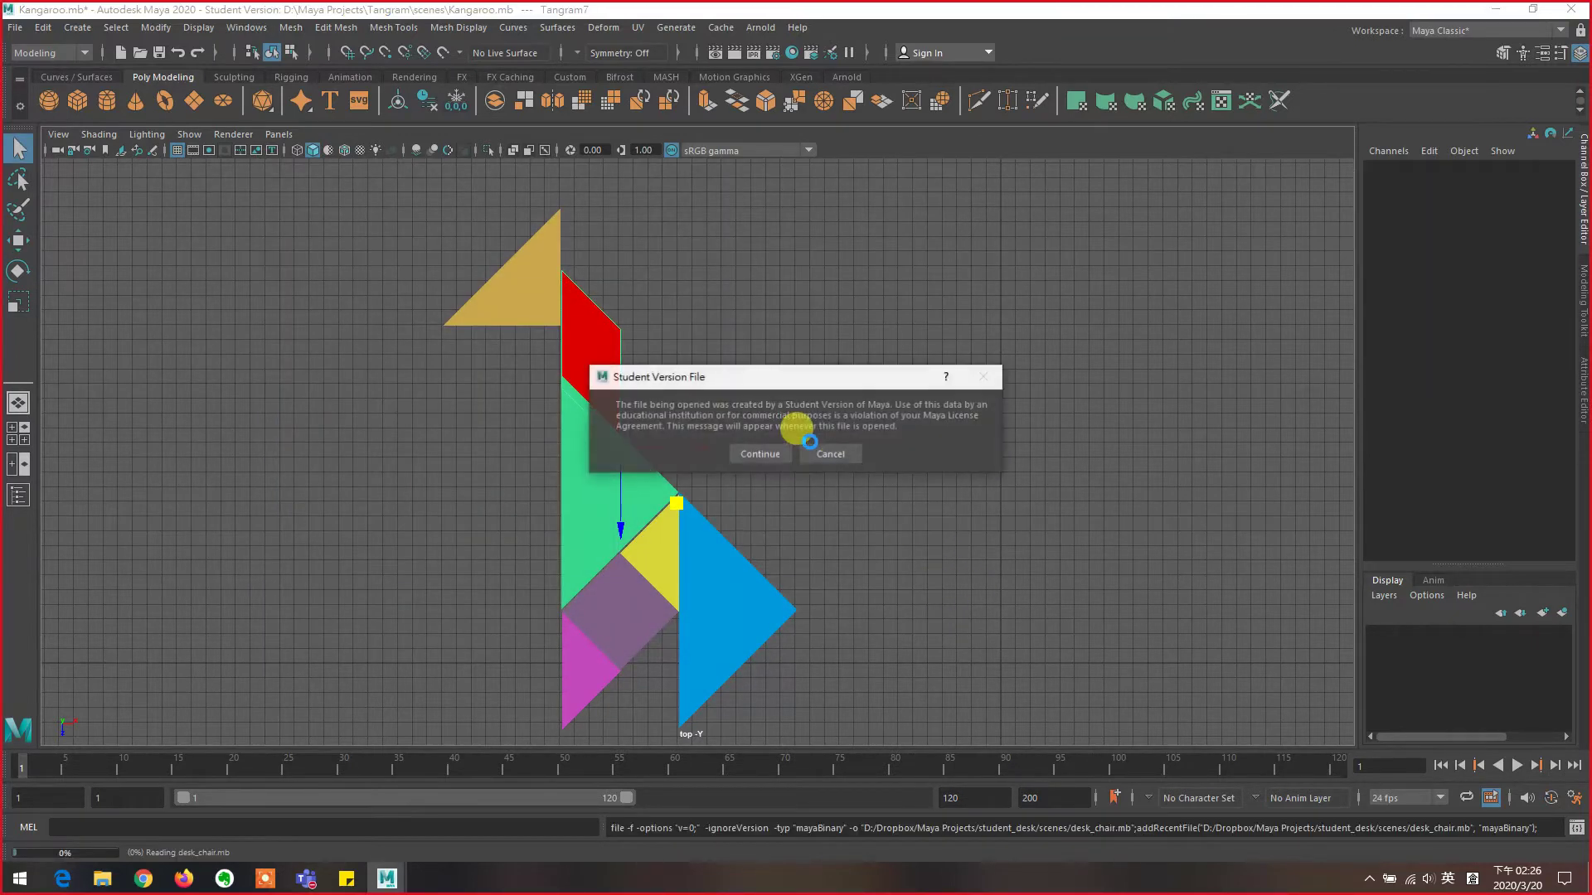
left_click(771, 450)
scroll(683, 466, "down", 6)
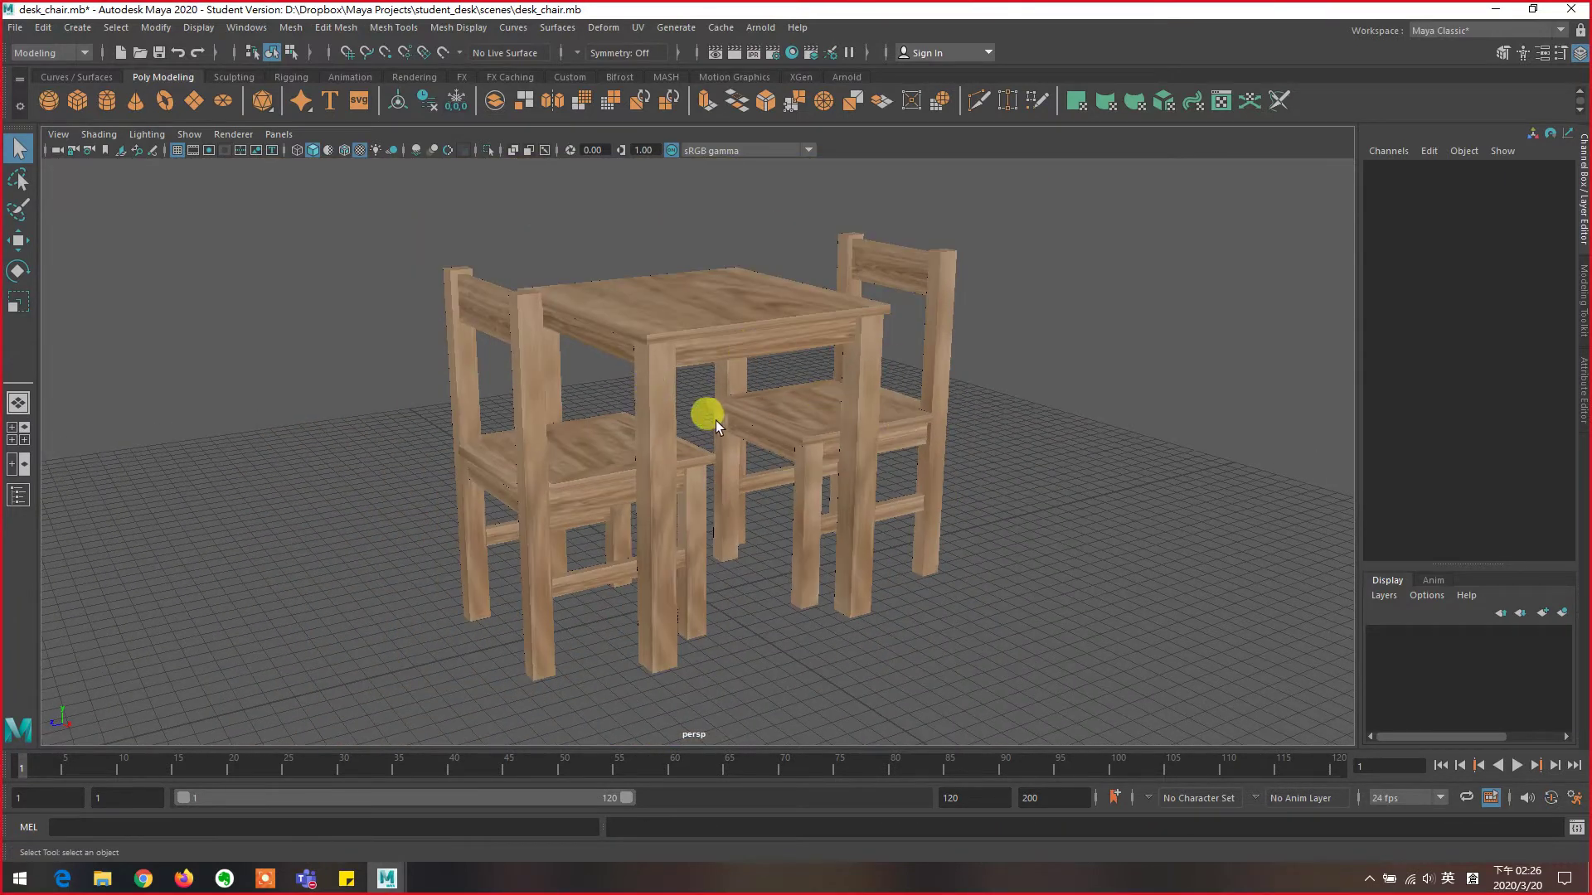
- Open chair.mb from the student_desk scenes folder without saving desk_chair.mb, accepting the student version notice
left_click(17, 28)
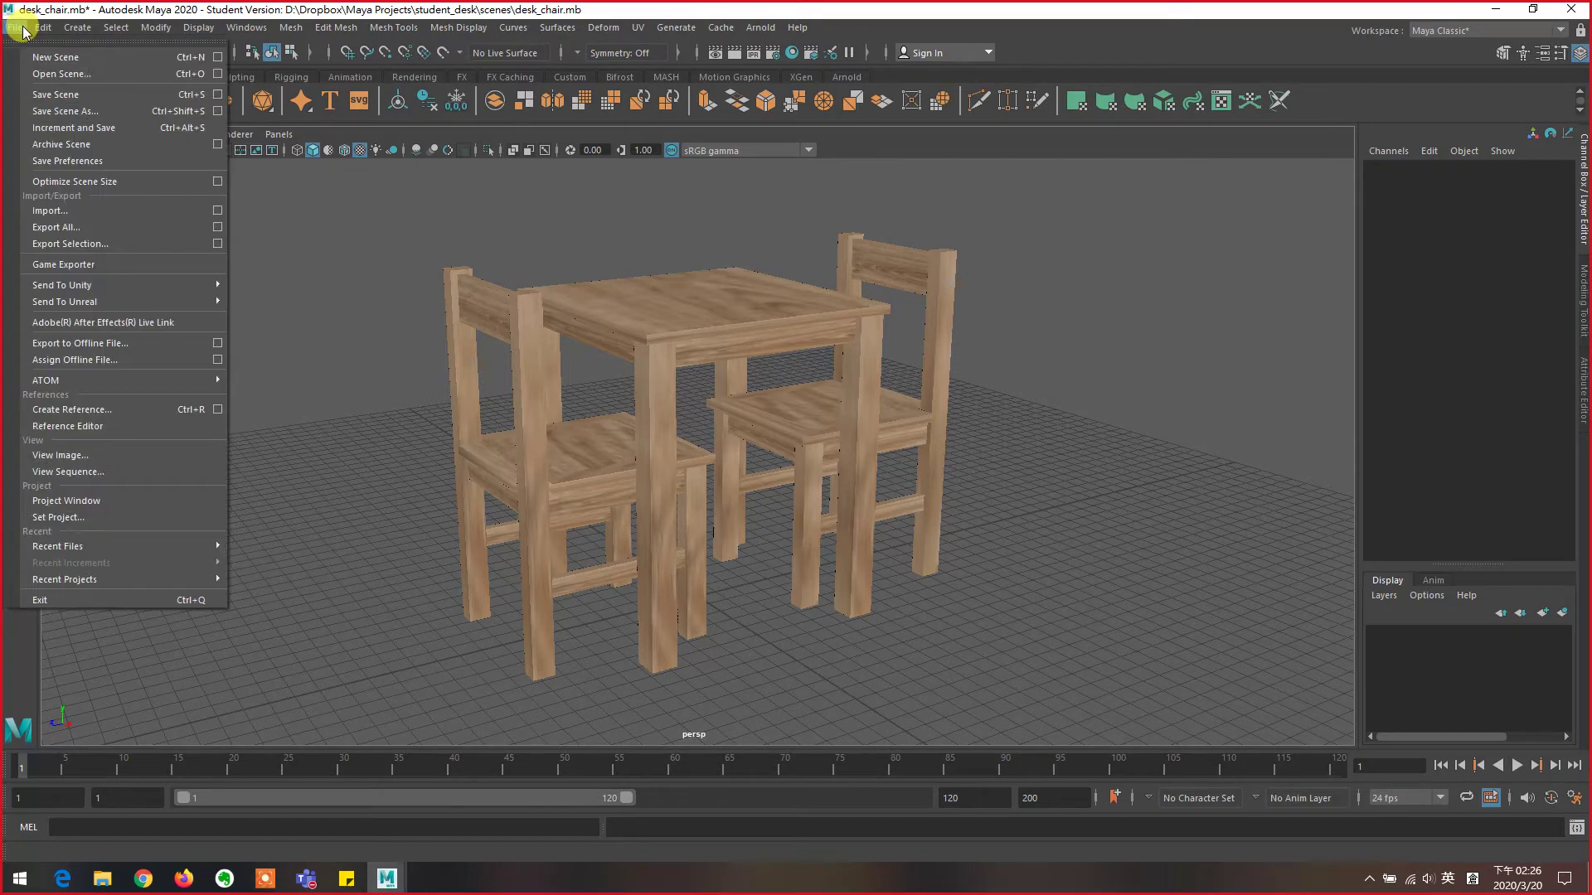
left_click(60, 73)
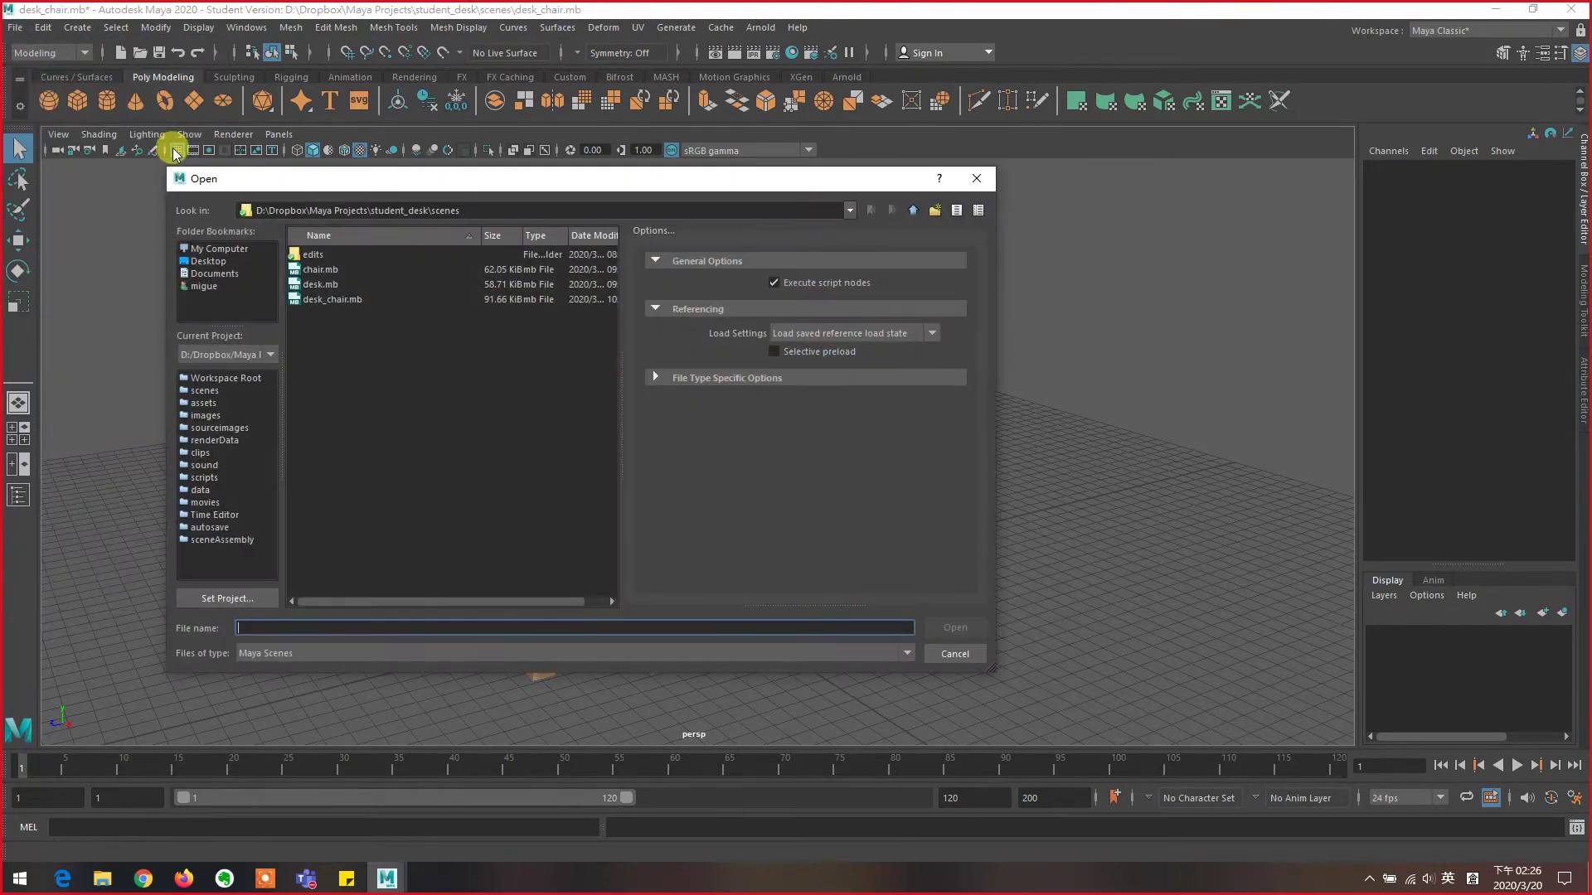
left_click(332, 273)
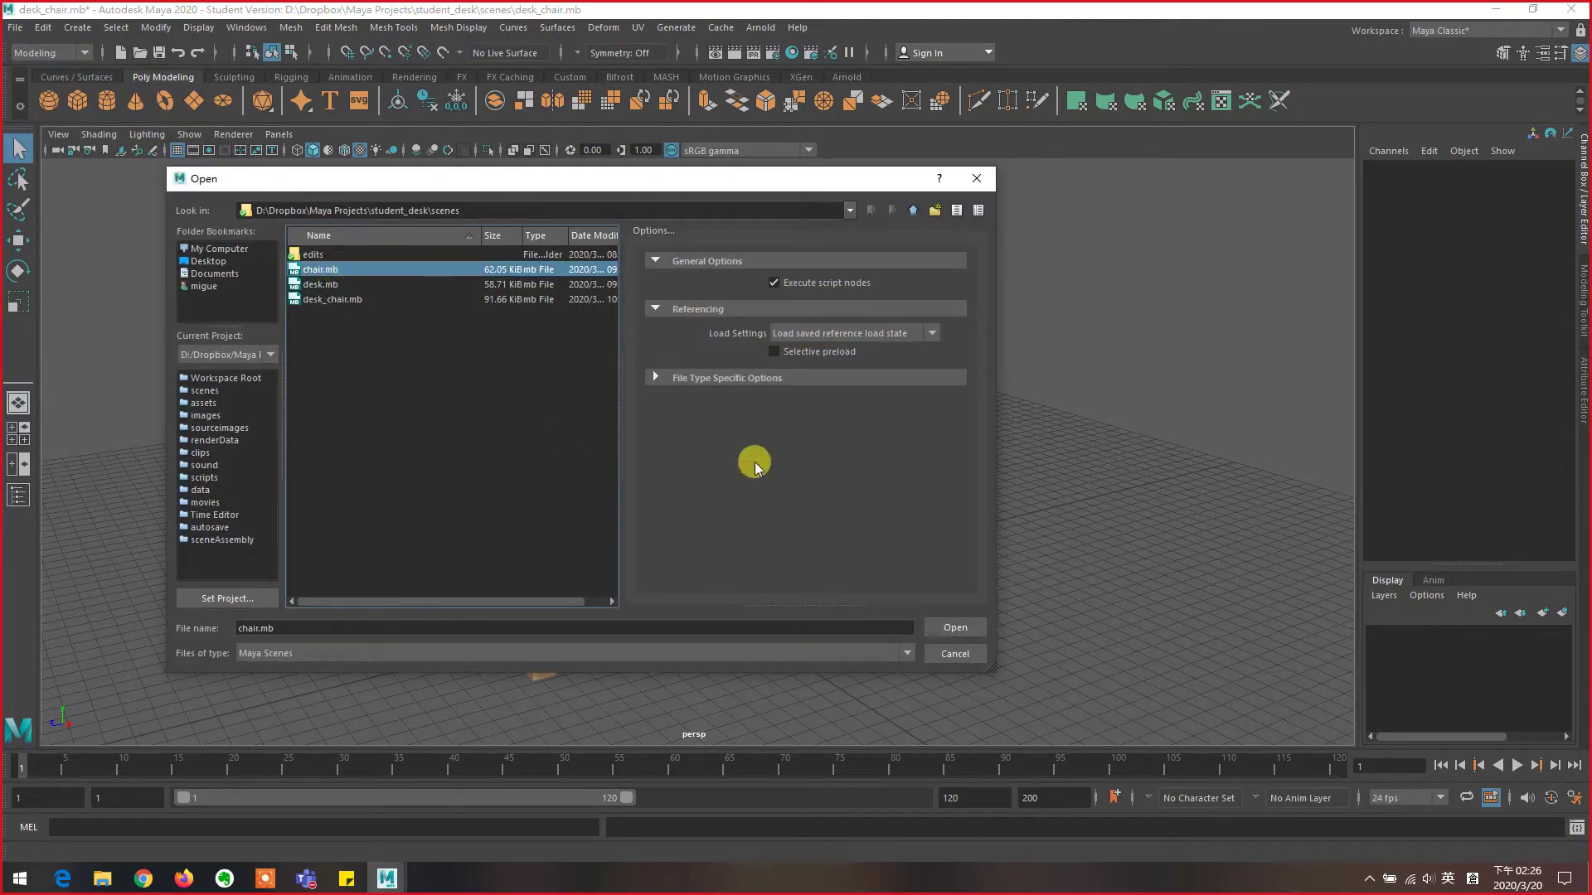
left_click(960, 634)
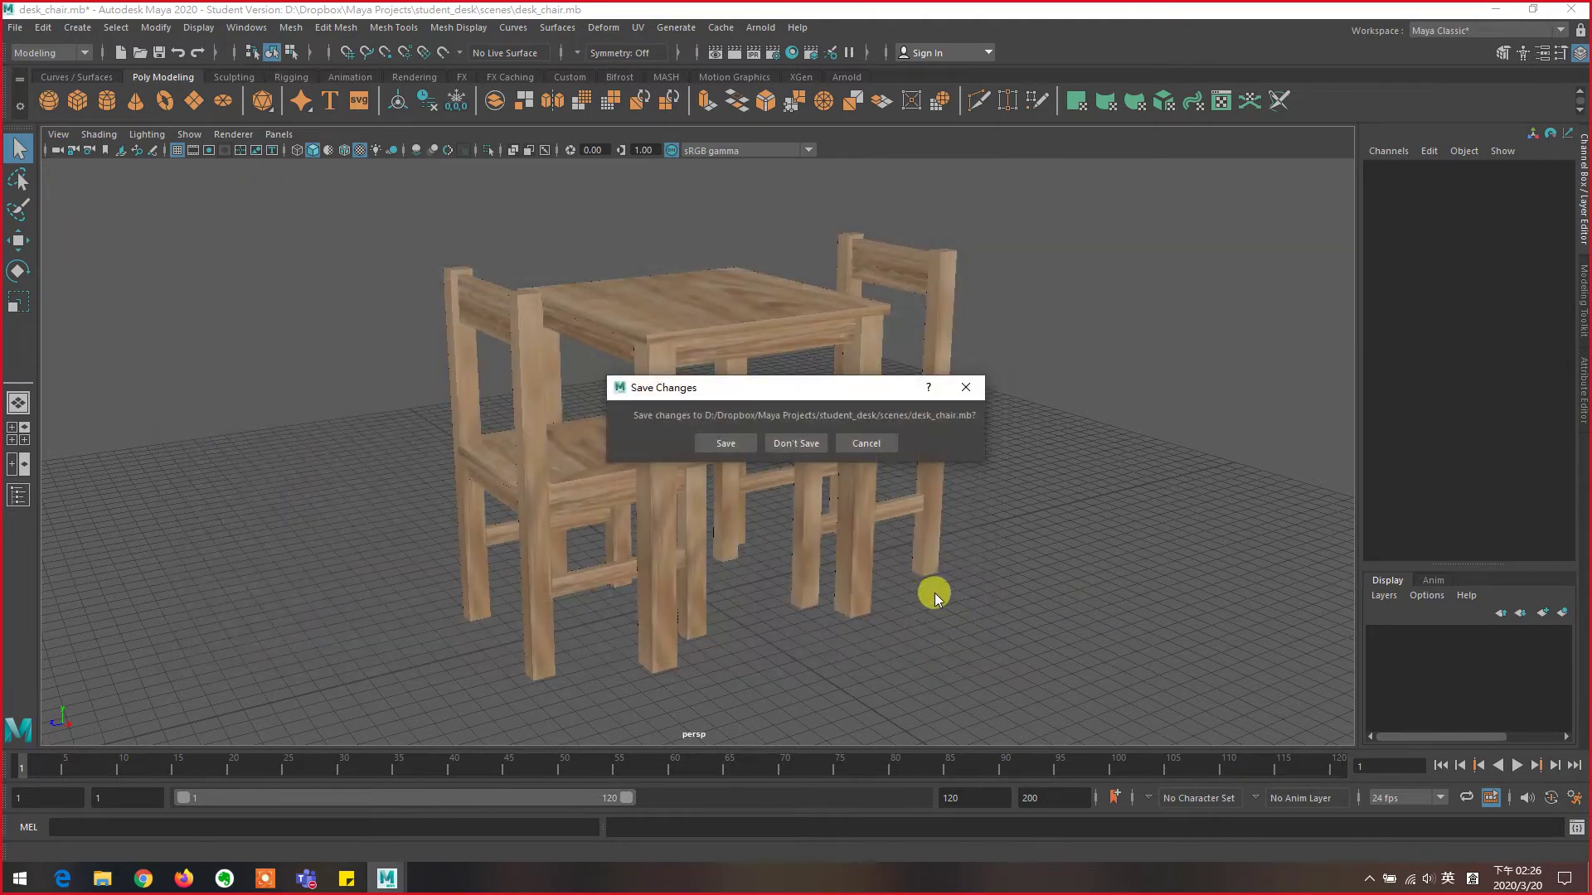
left_click(779, 443)
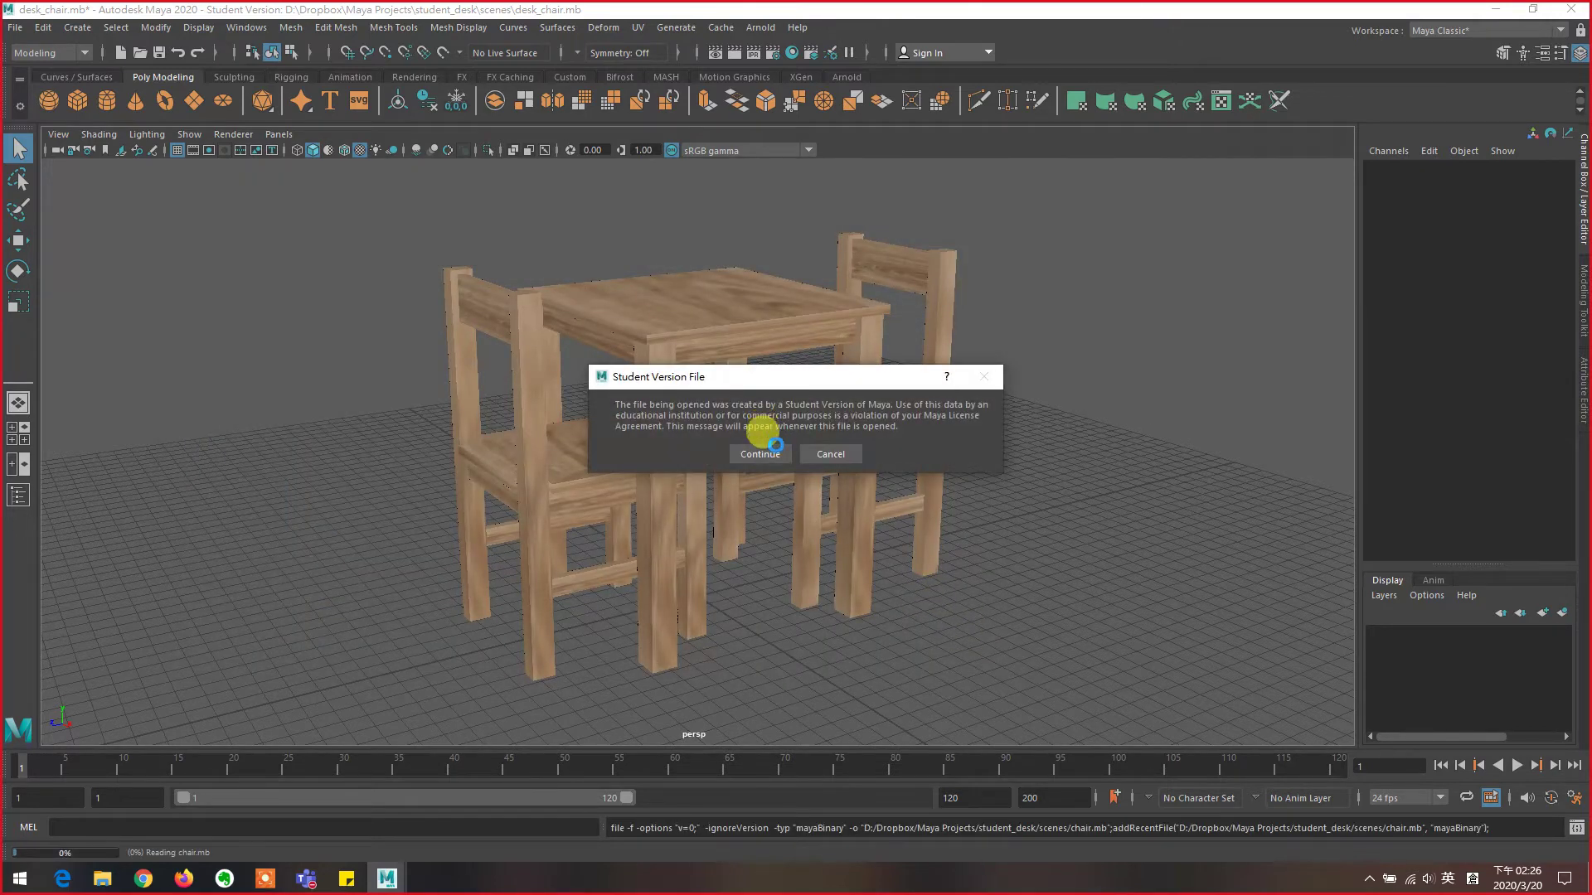
left_click(772, 451)
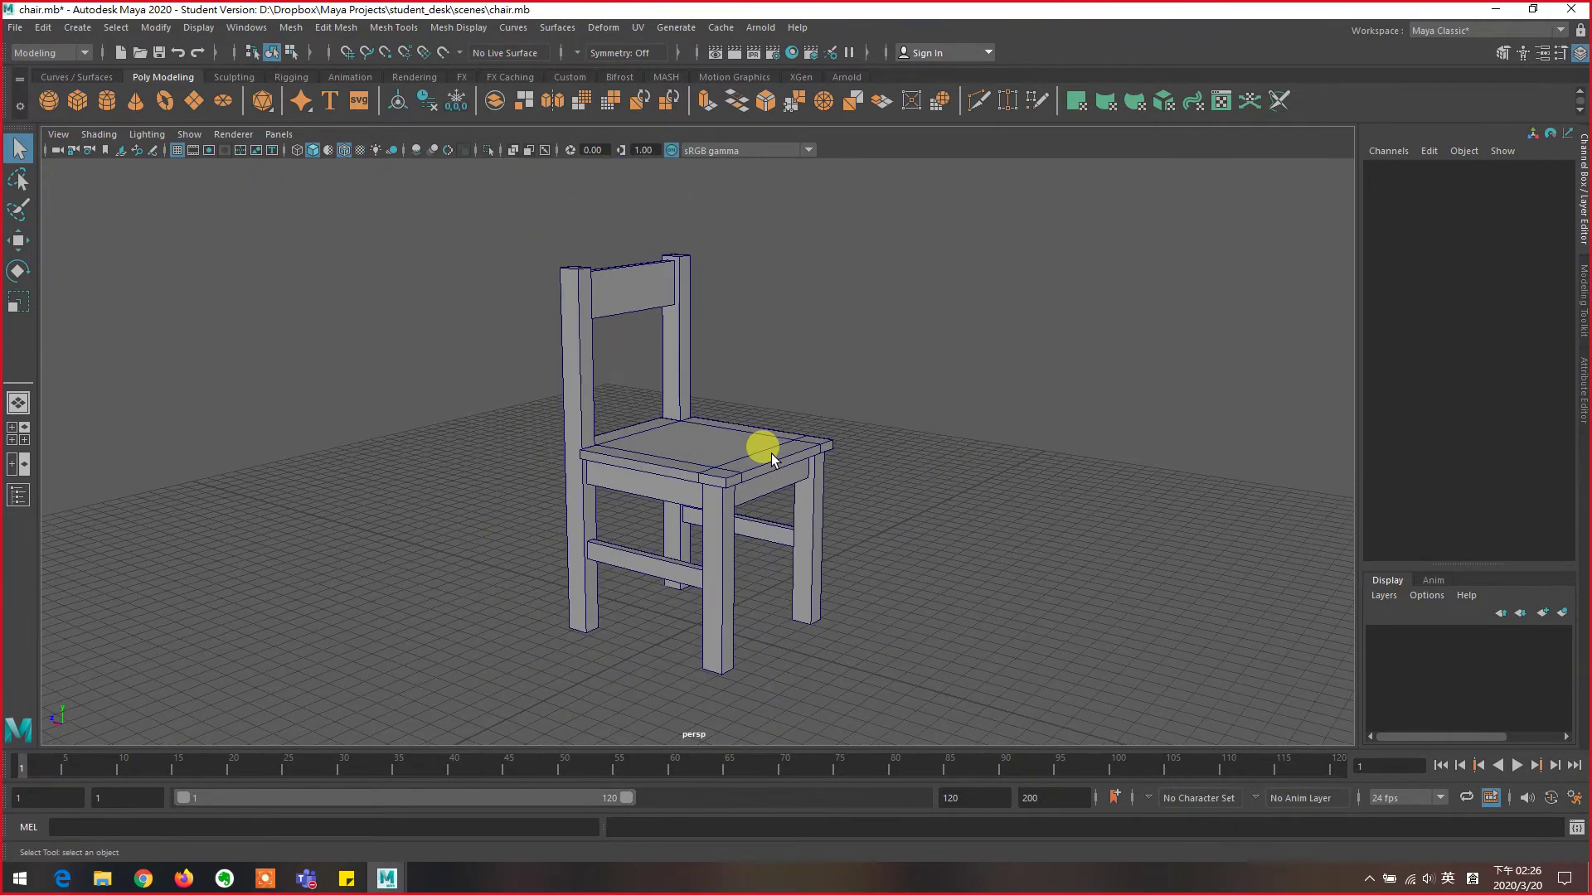
- Examine the folder structure of the student_desk project through Open Scene, leaving without opening a file
left_click(14, 29)
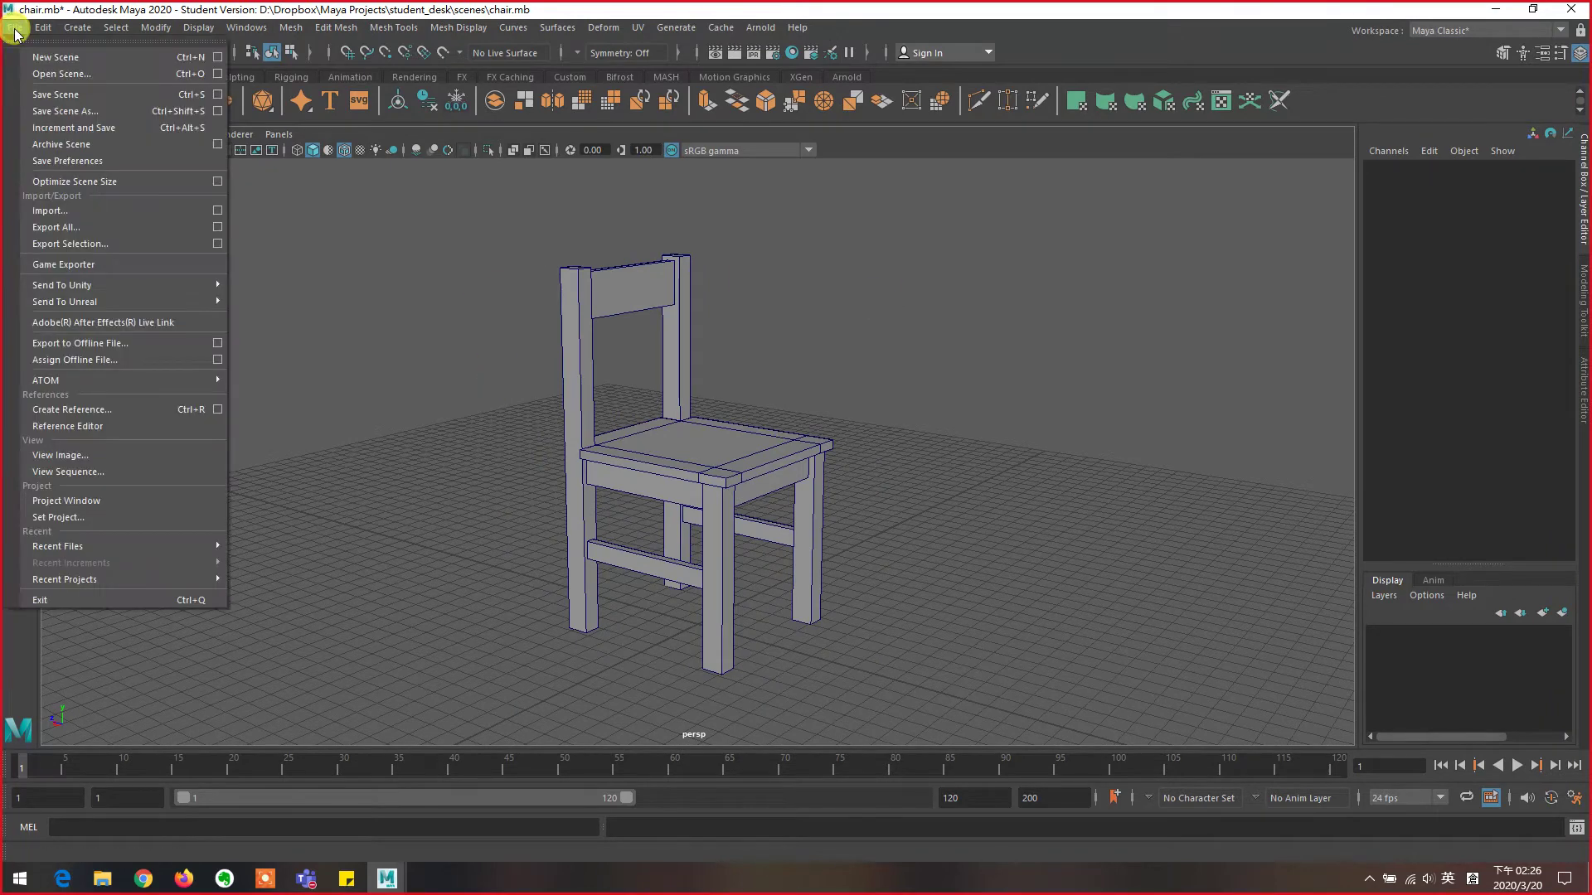
left_click(61, 76)
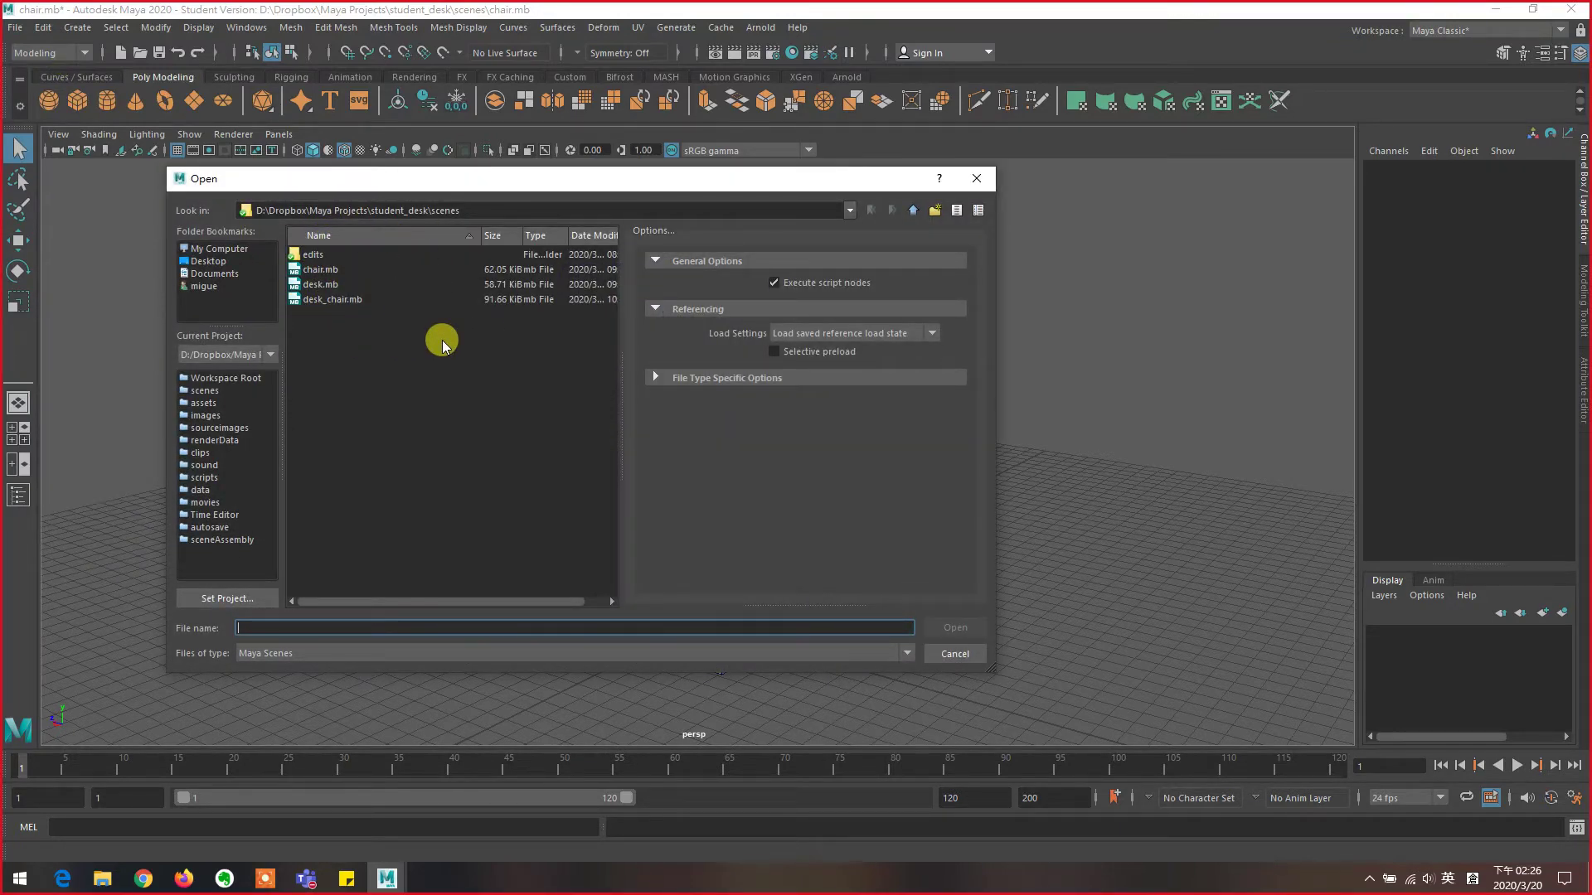
left_click(911, 213)
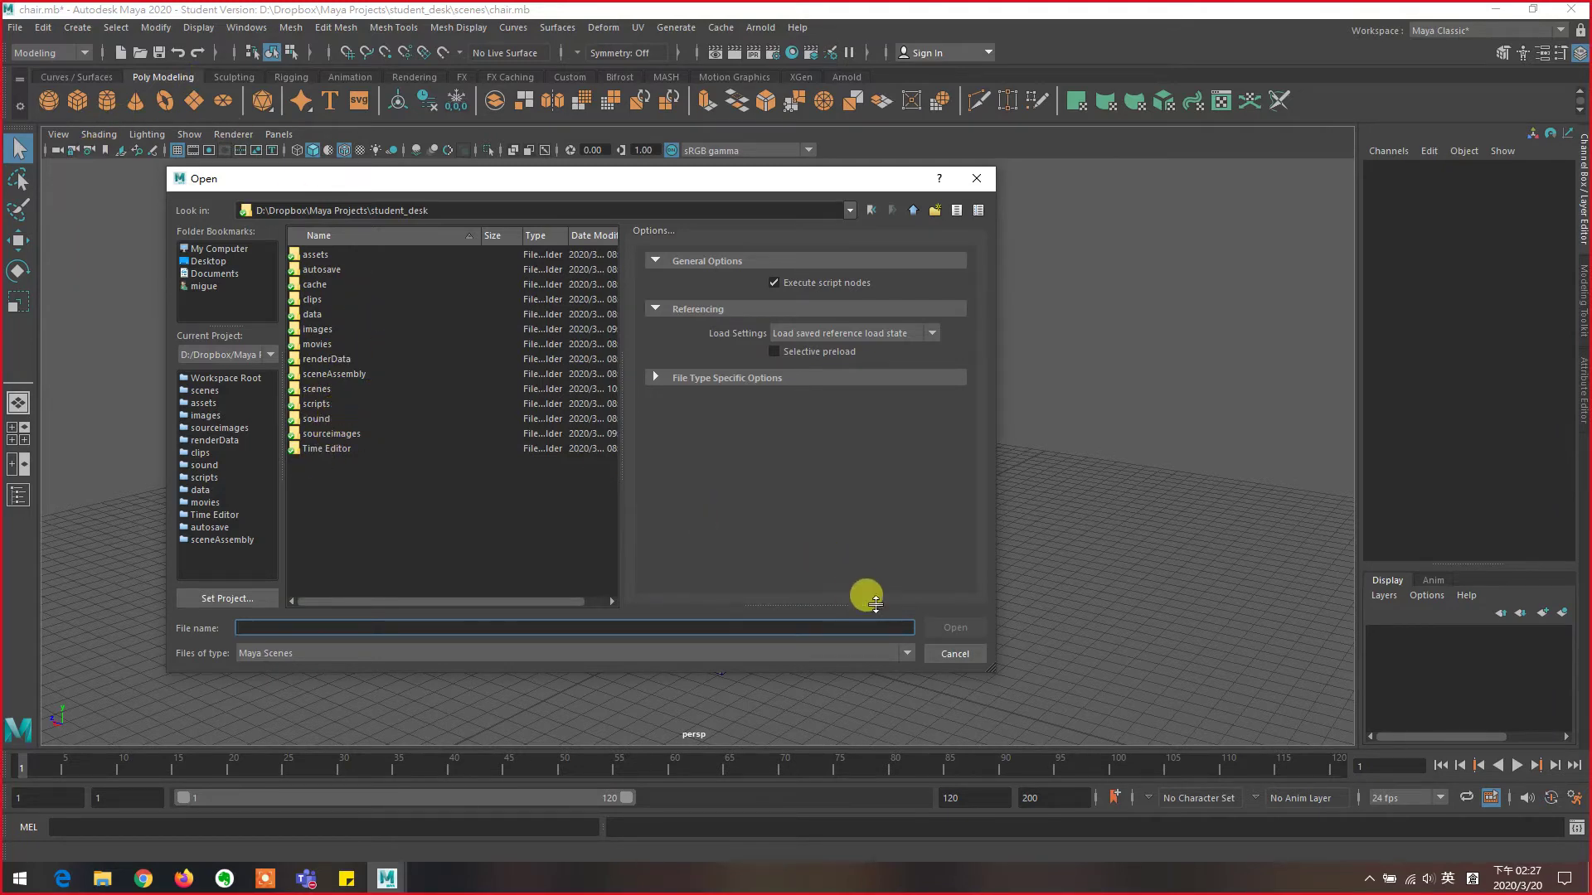
left_click(951, 654)
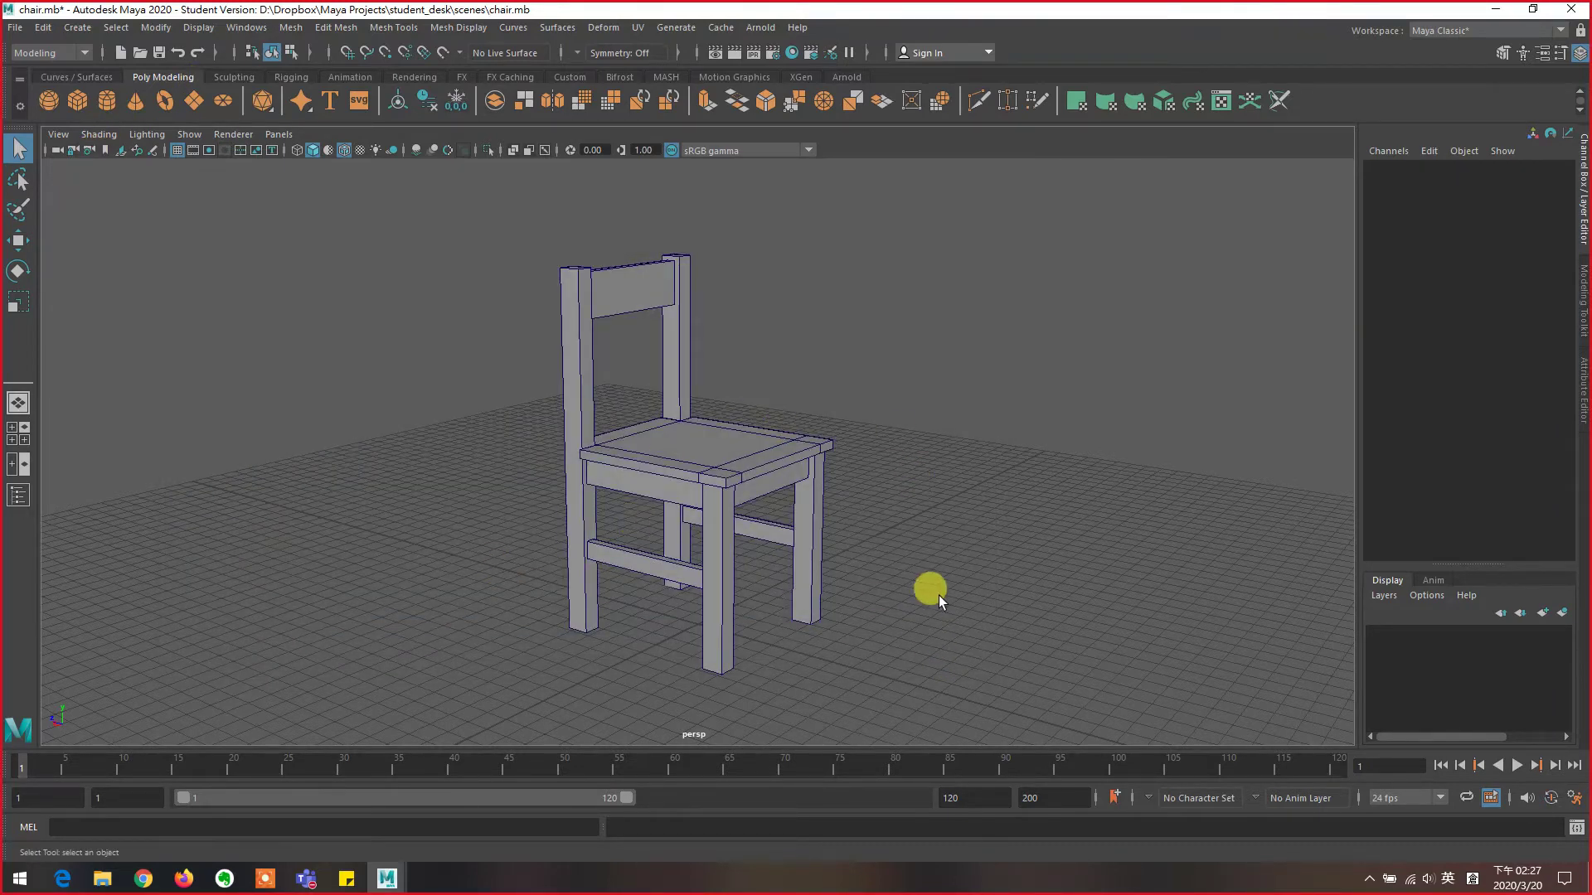
- Switch to File Explorer, view the table-and-chairs reference image 4981699_R_Z001A.jpg, and return to Maya
left_click(103, 881)
left_click(101, 816)
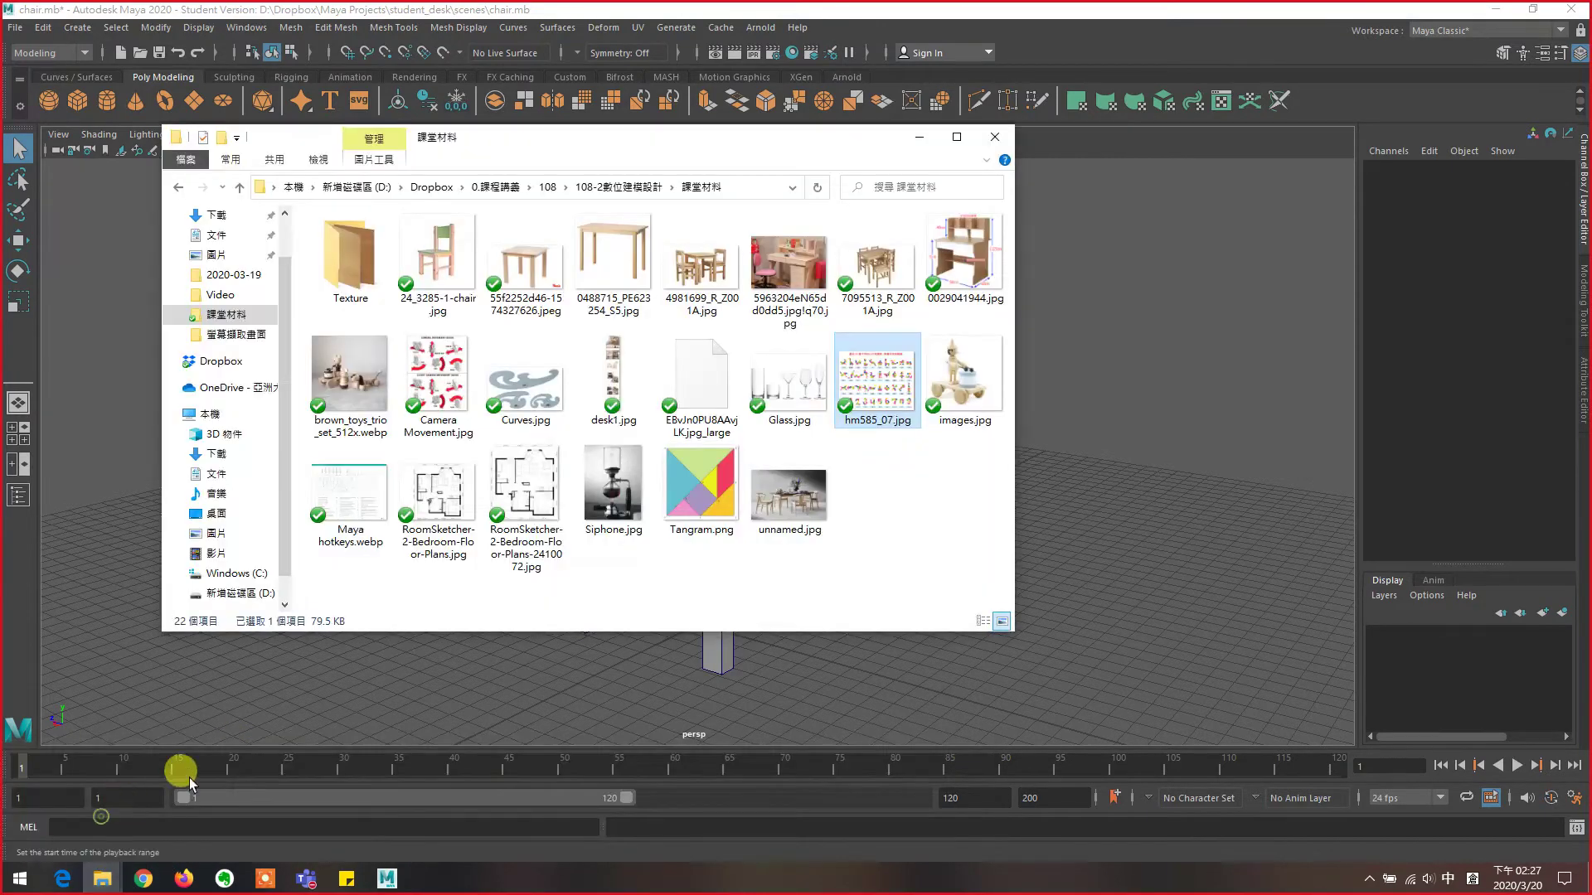
double_click(713, 289)
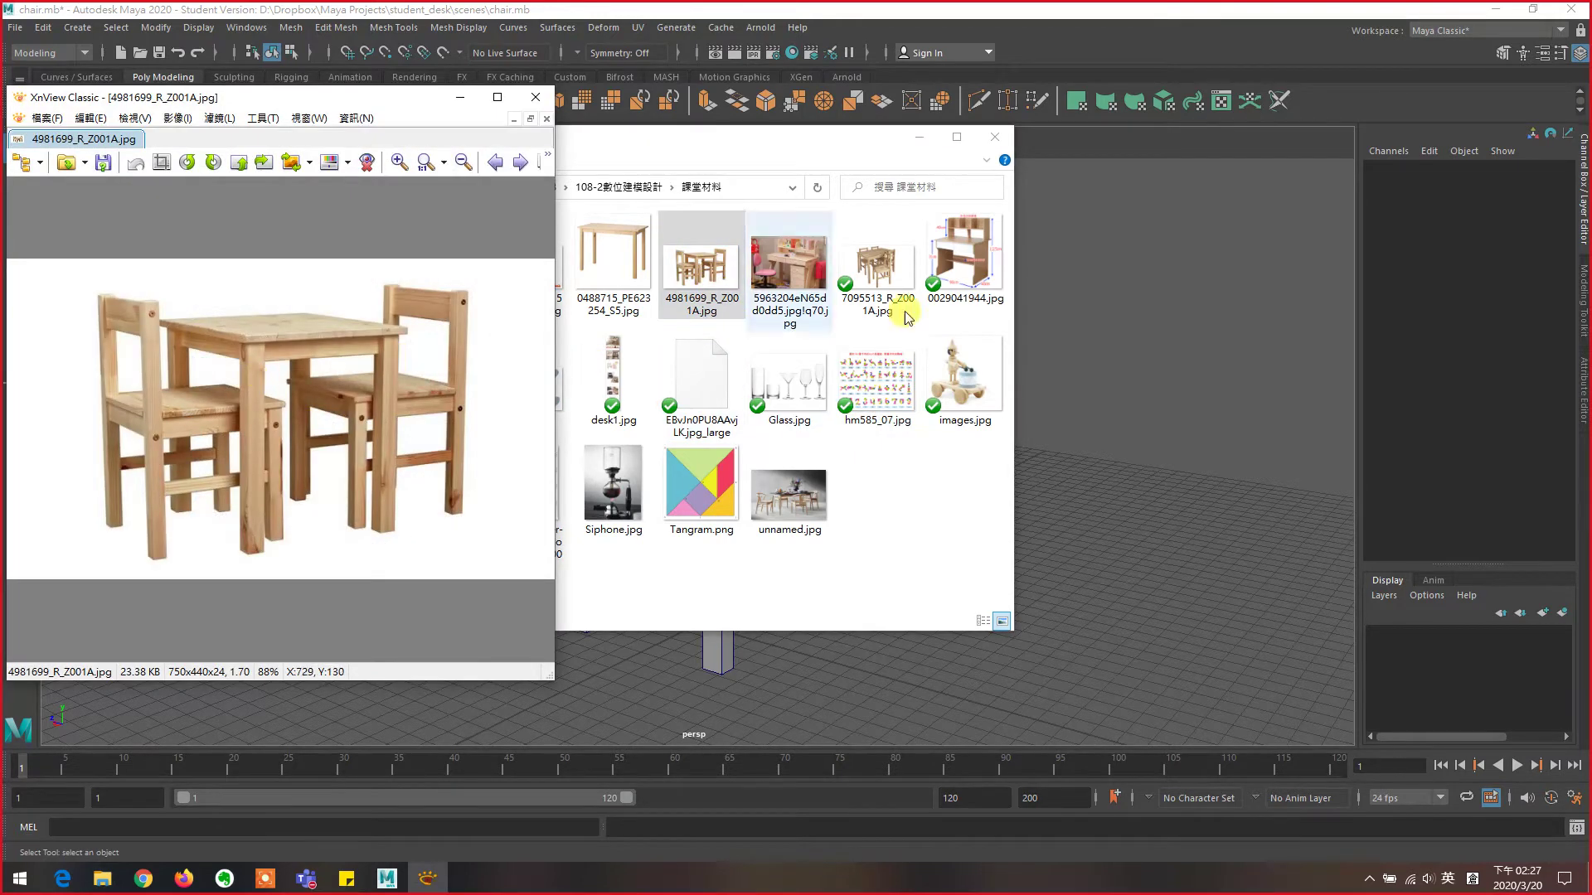
left_click(1207, 307)
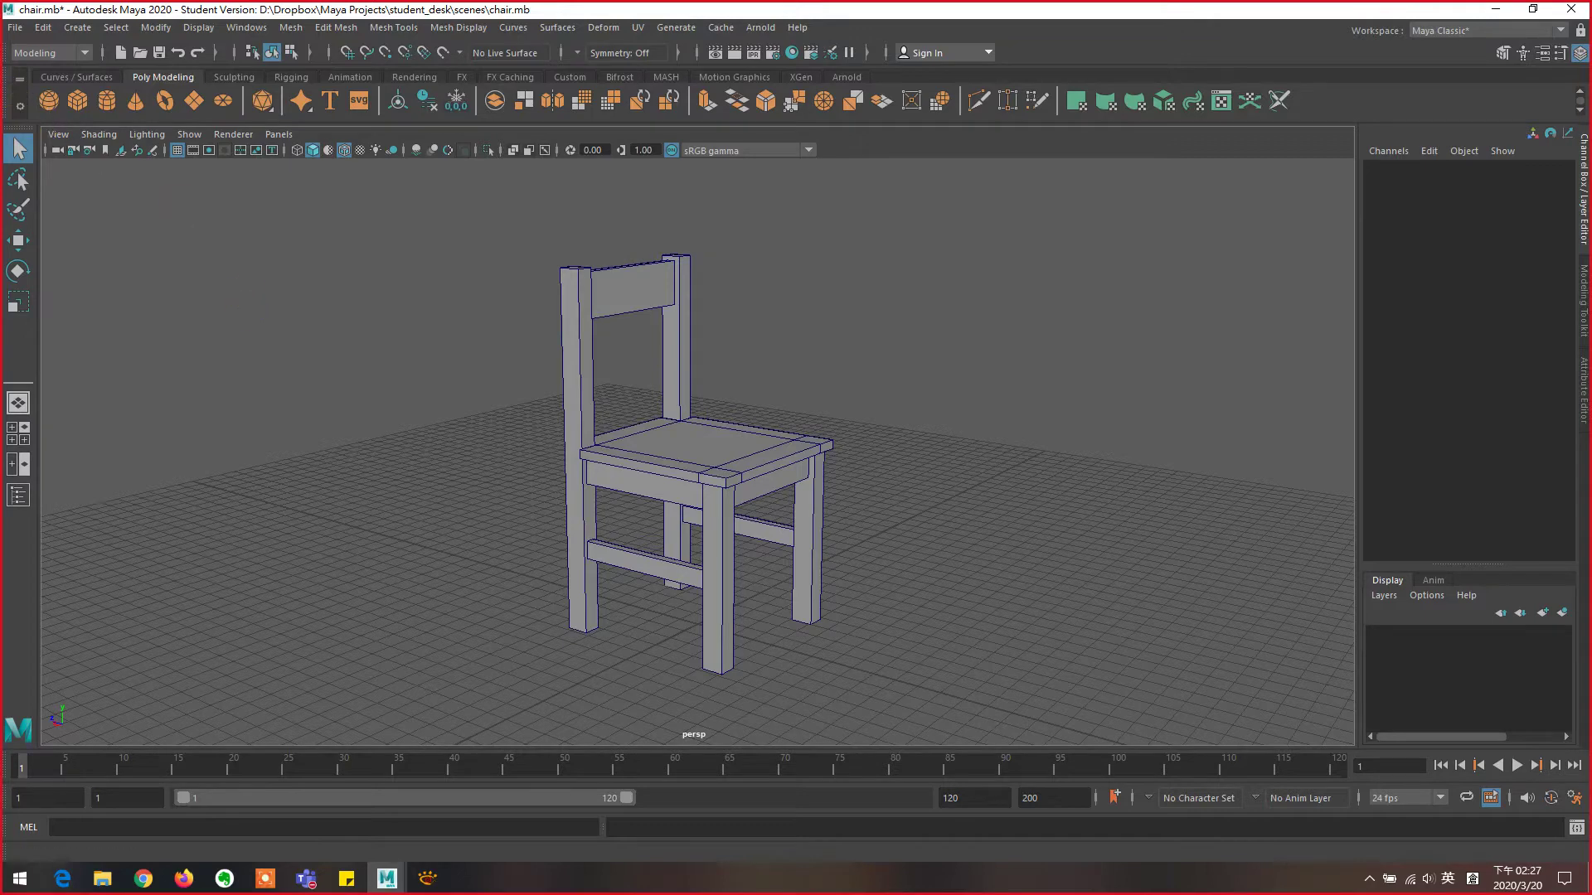
- Open desk.mb from the student_desk scenes folder without saving chair.mb, and select the apron board beneath the tabletop's edge
left_click(17, 27)
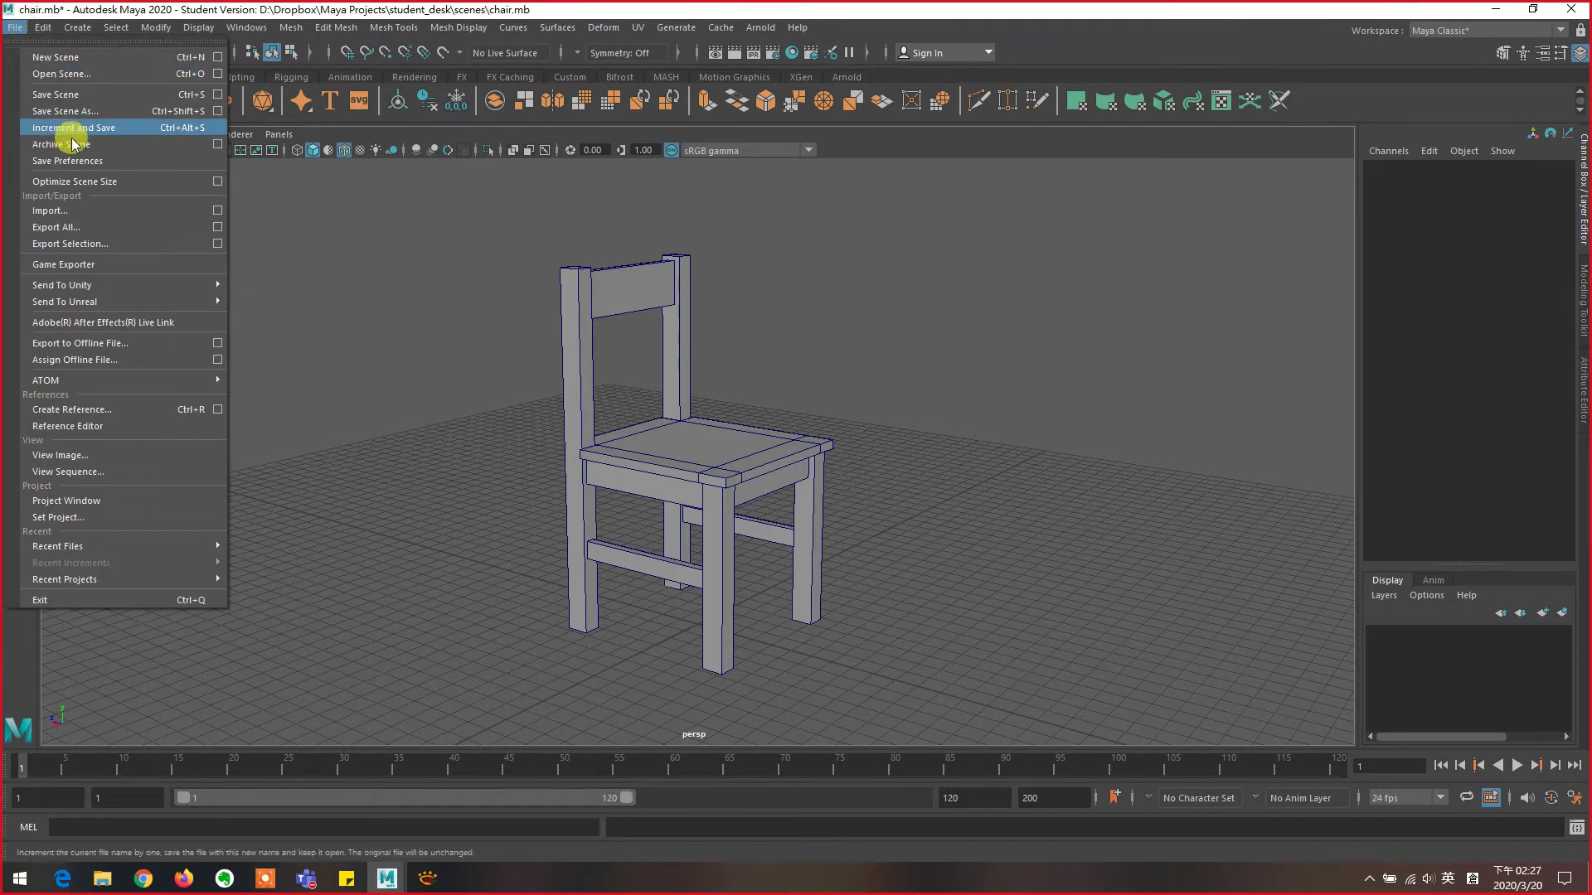
left_click(80, 82)
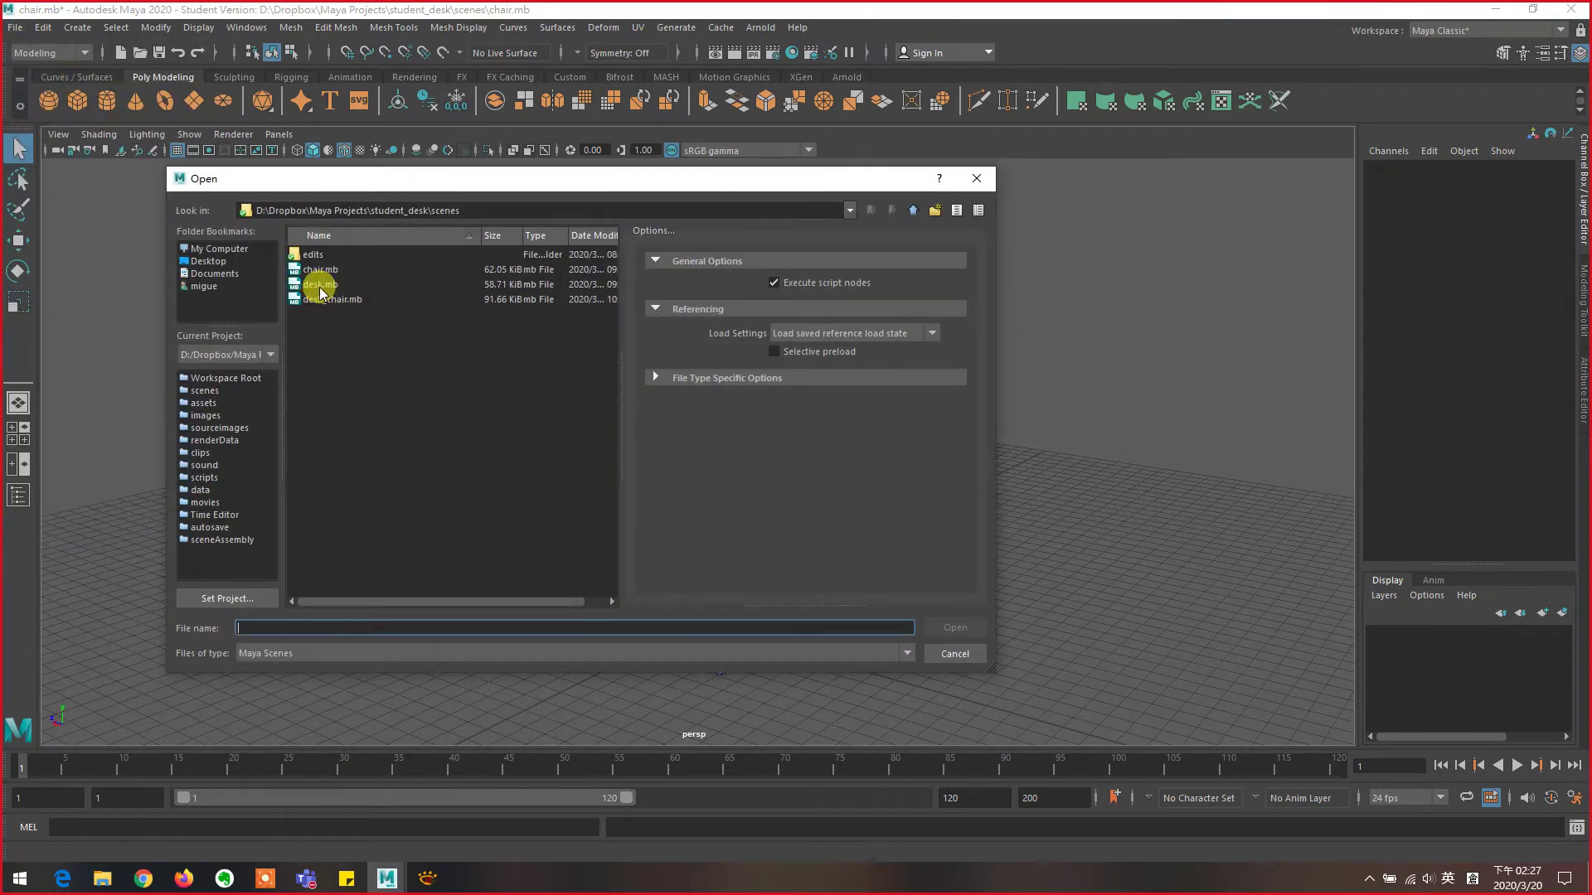
double_click(320, 286)
left_click(750, 454)
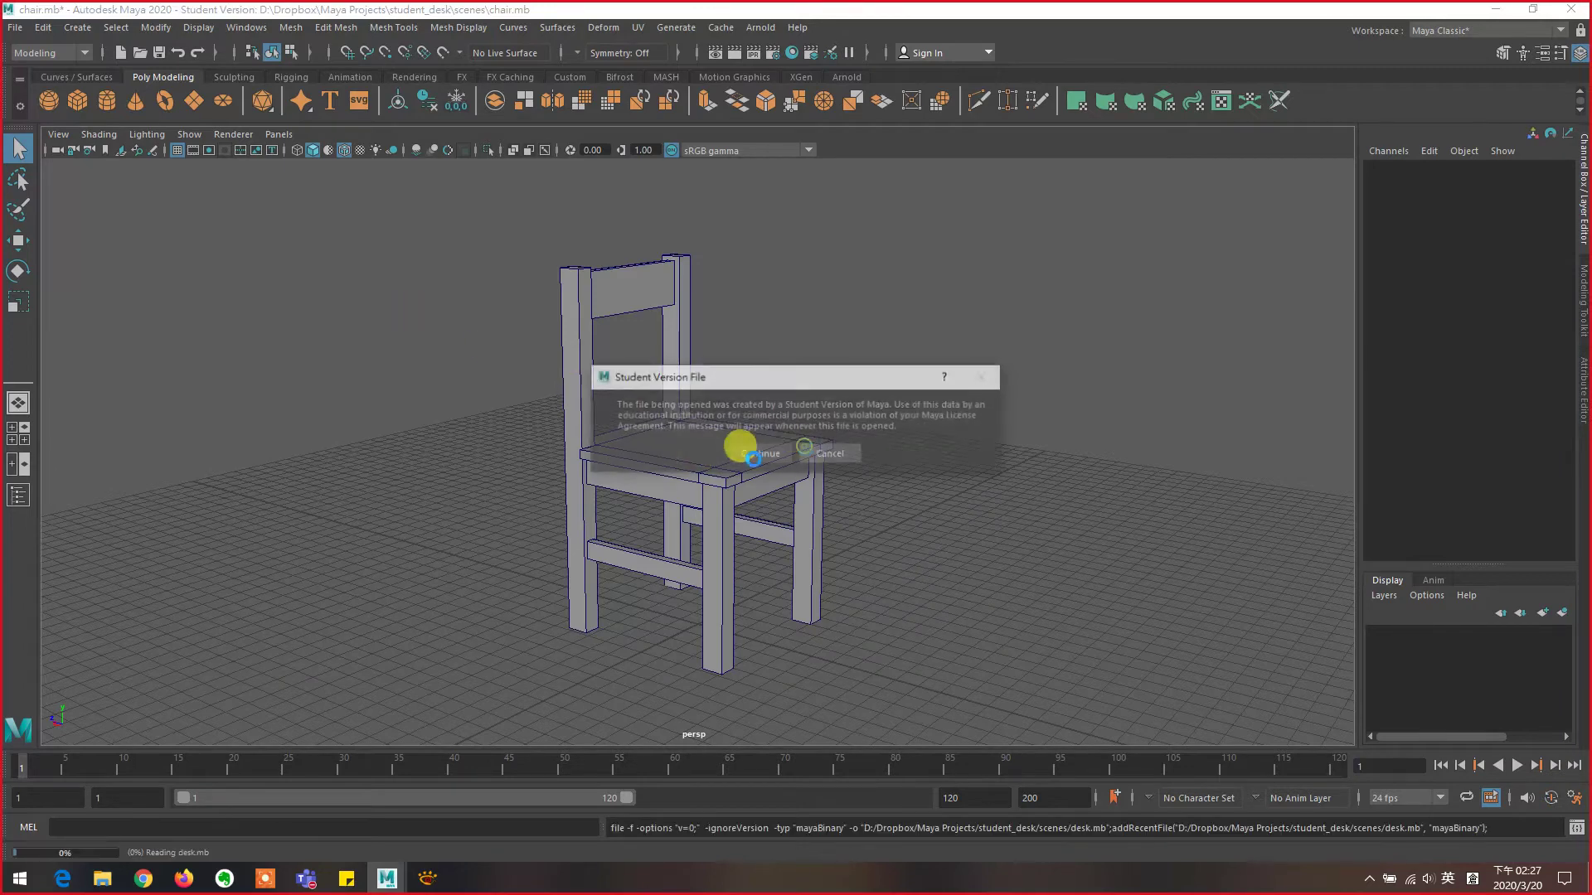
left_click(751, 452)
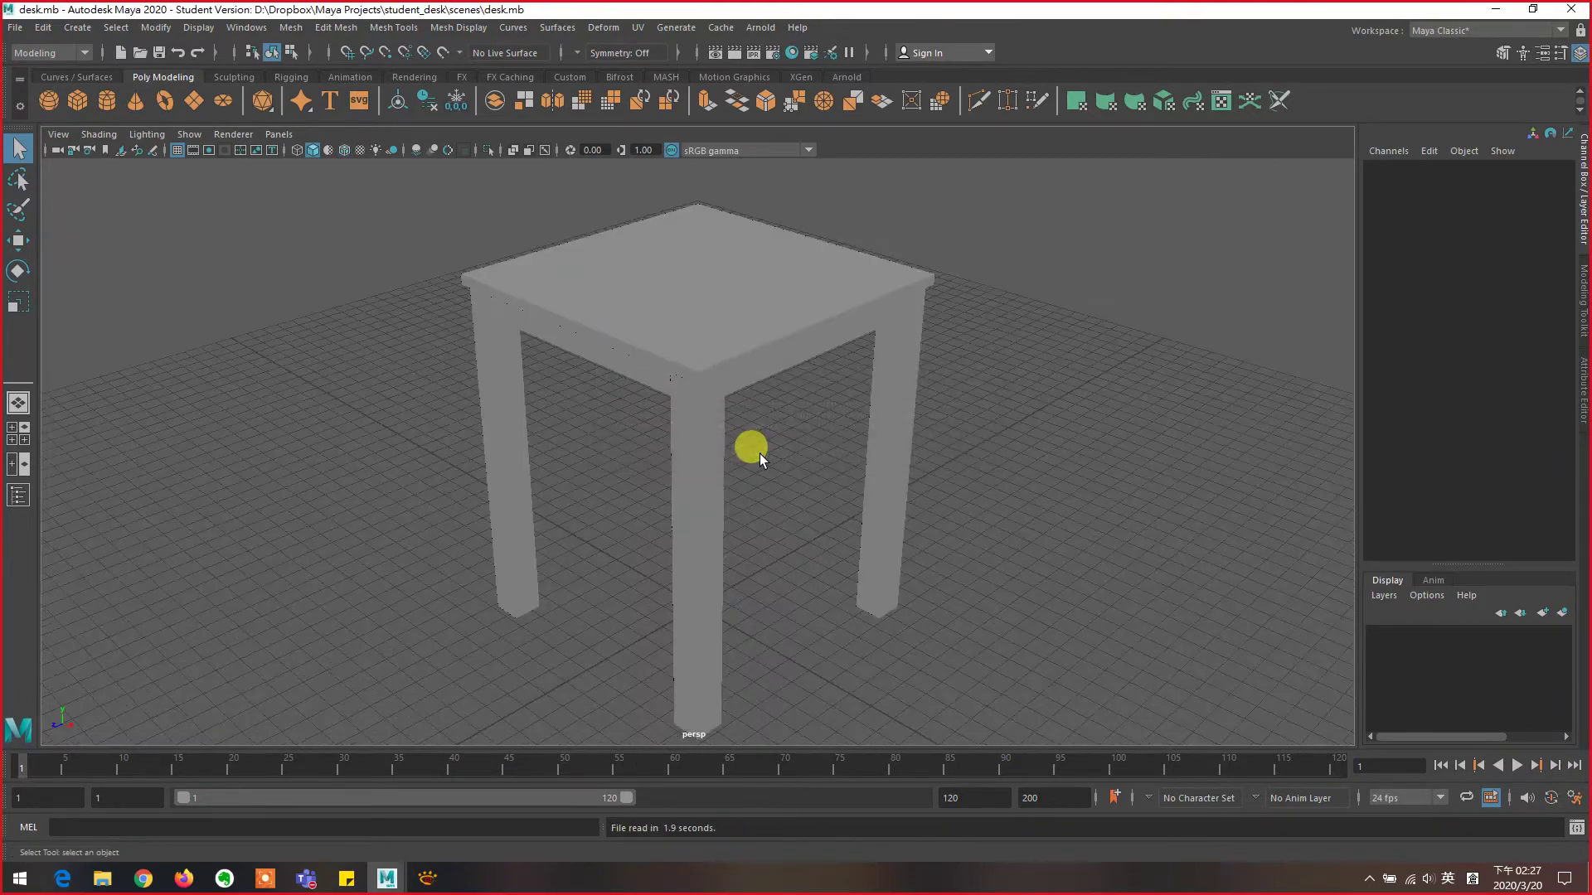
left_click(759, 351)
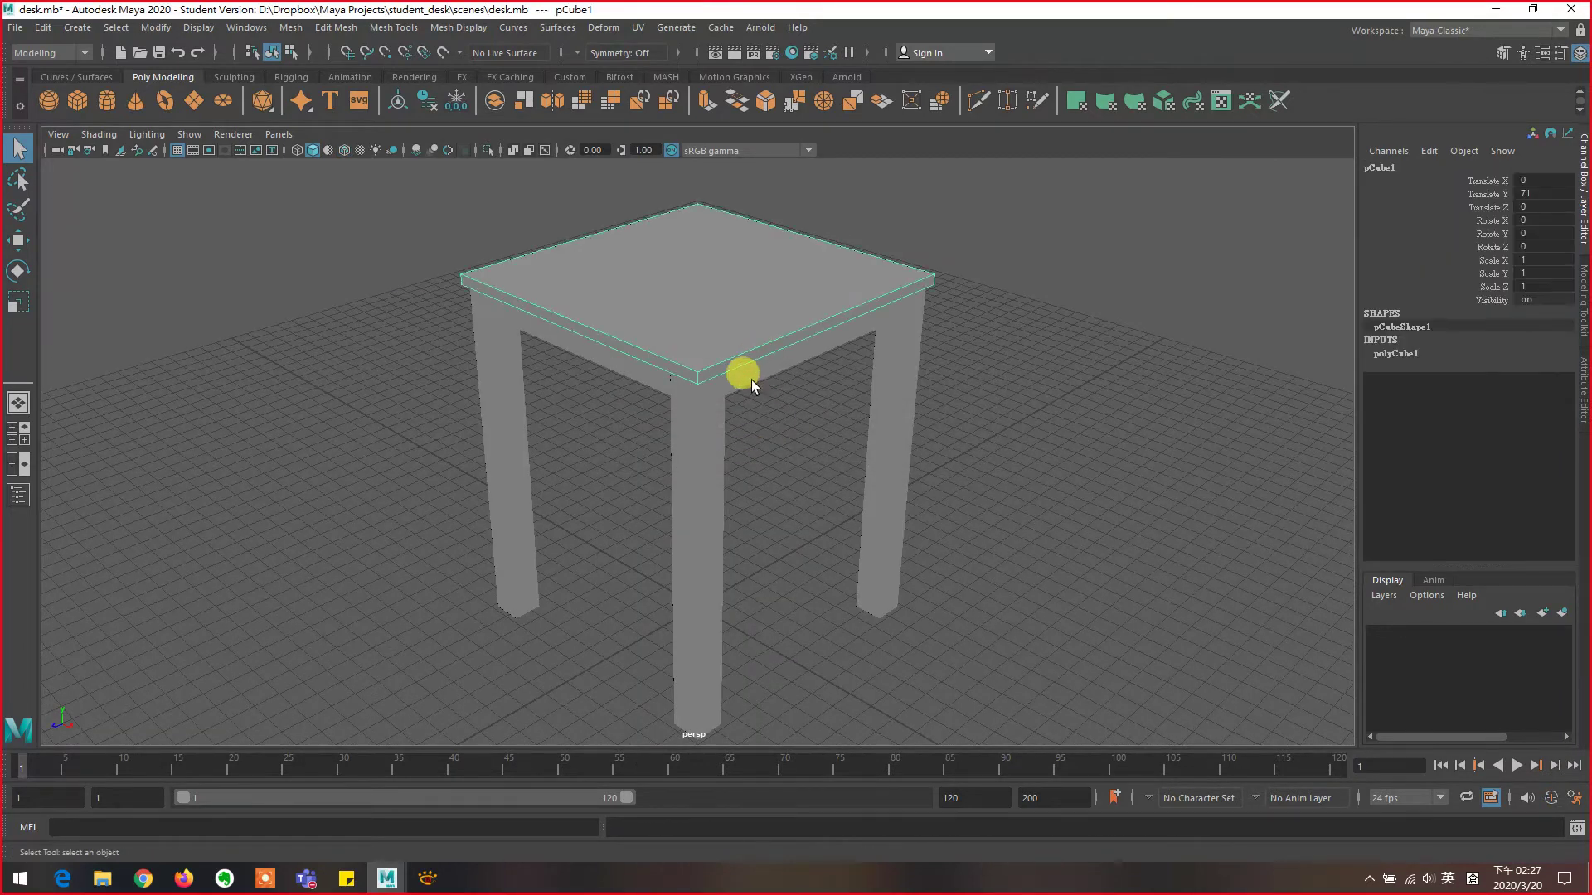
left_click(751, 378)
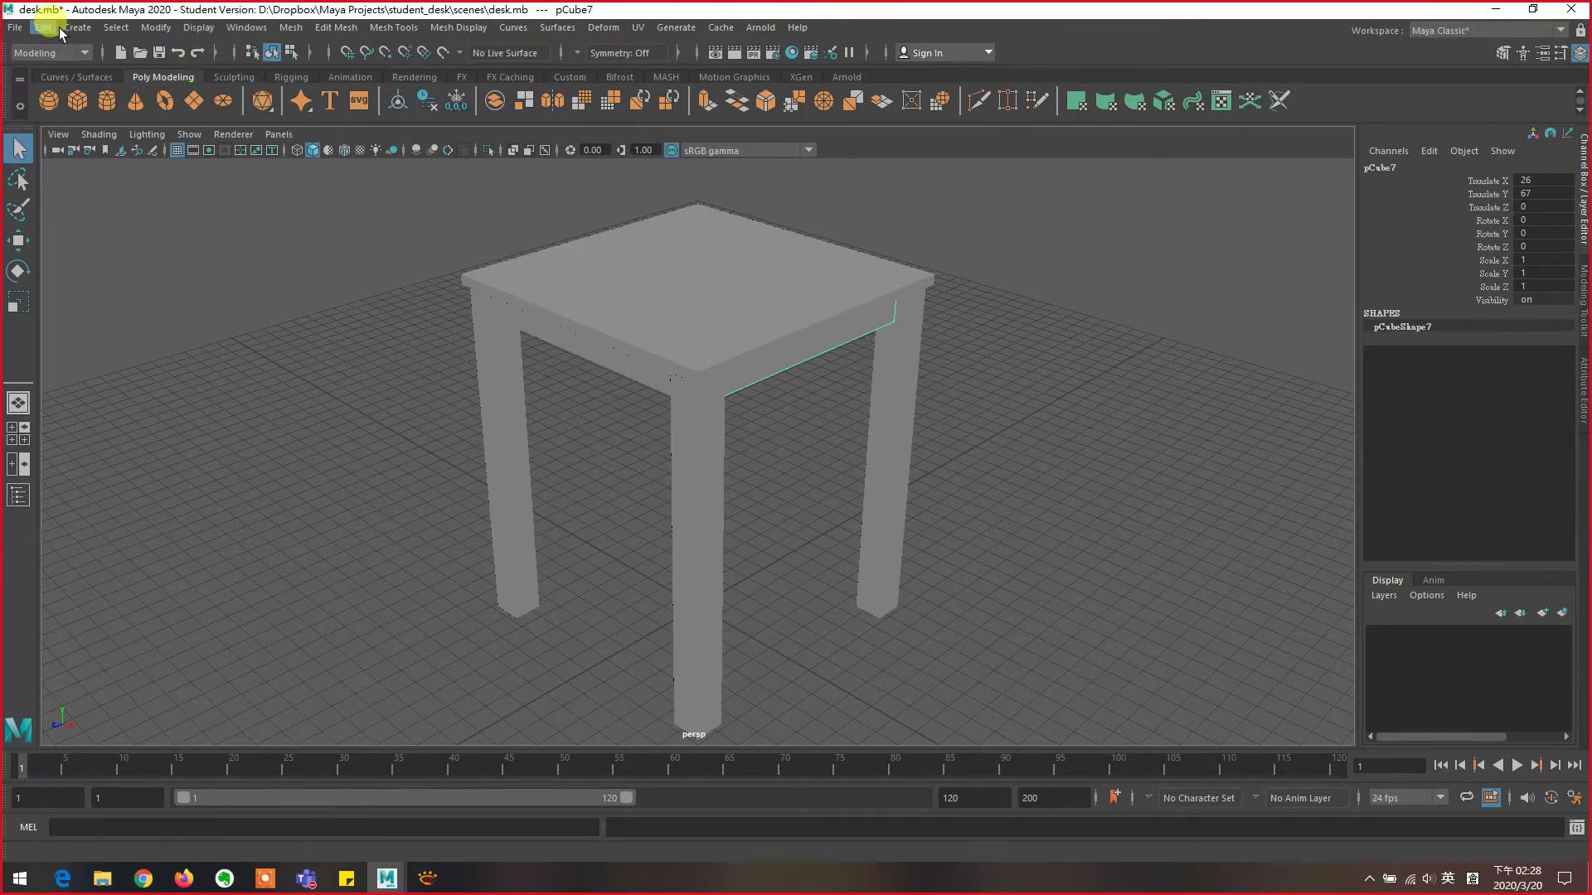
- Hide the viewport grid and show it again
left_click(208, 29)
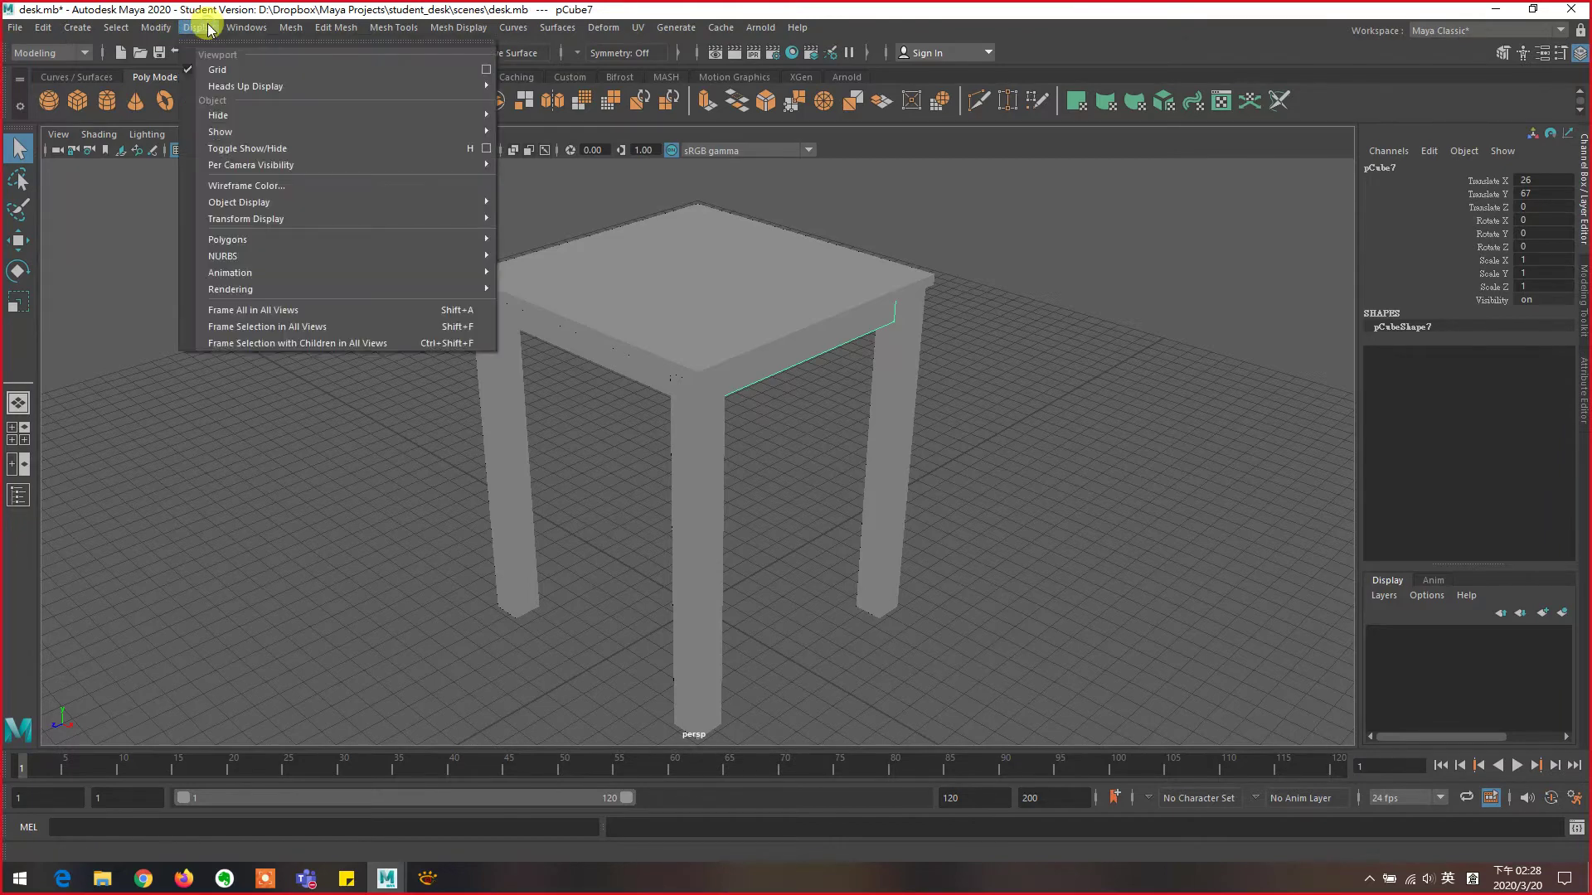
left_click(214, 73)
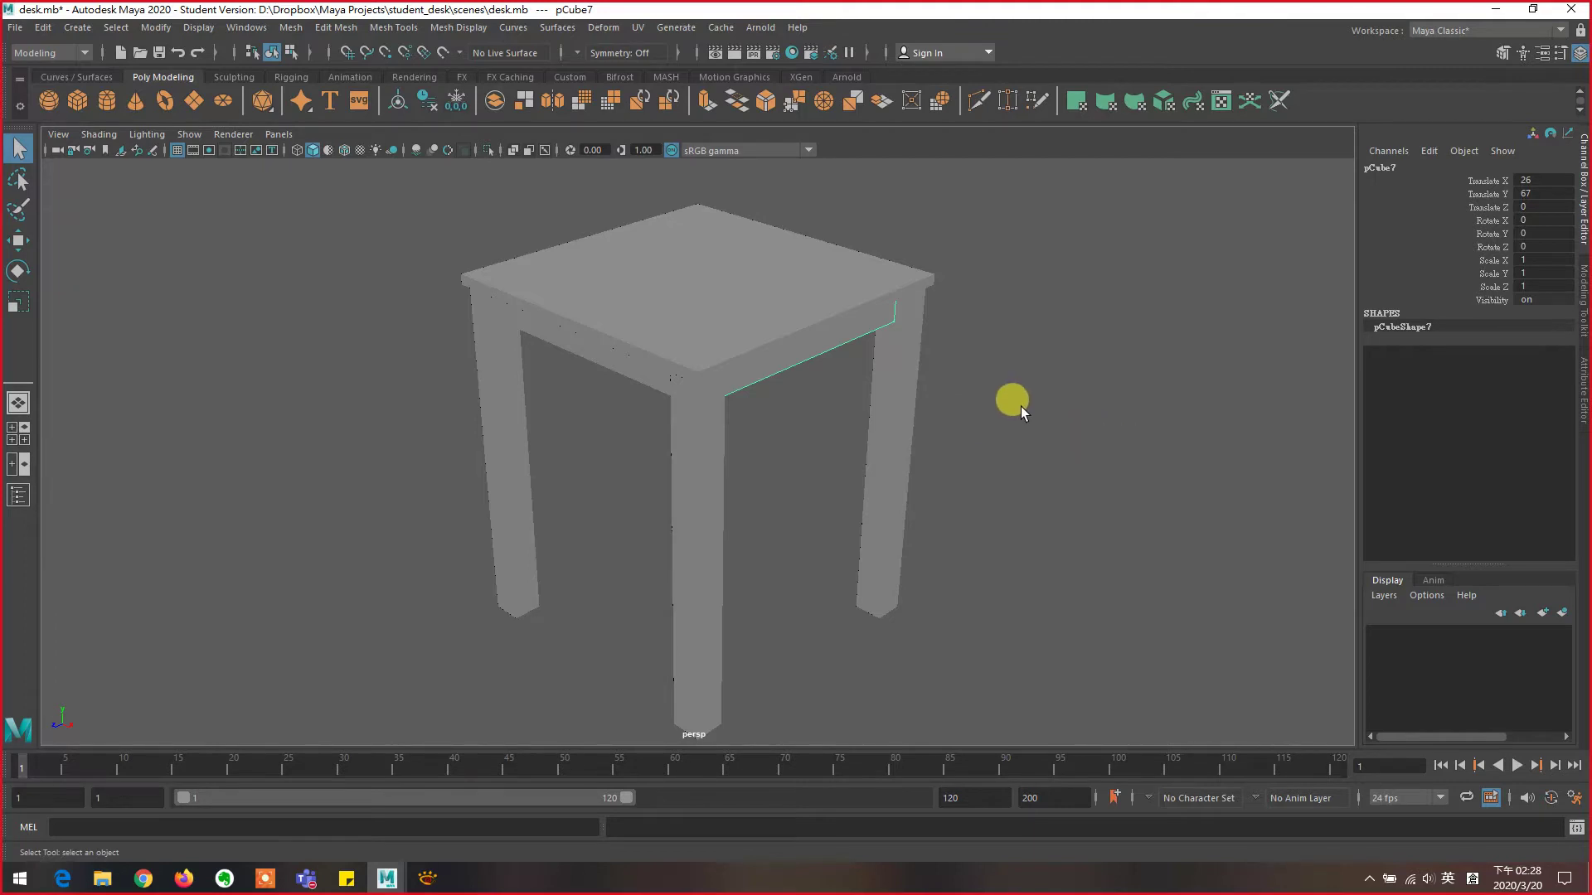
left_click(199, 27)
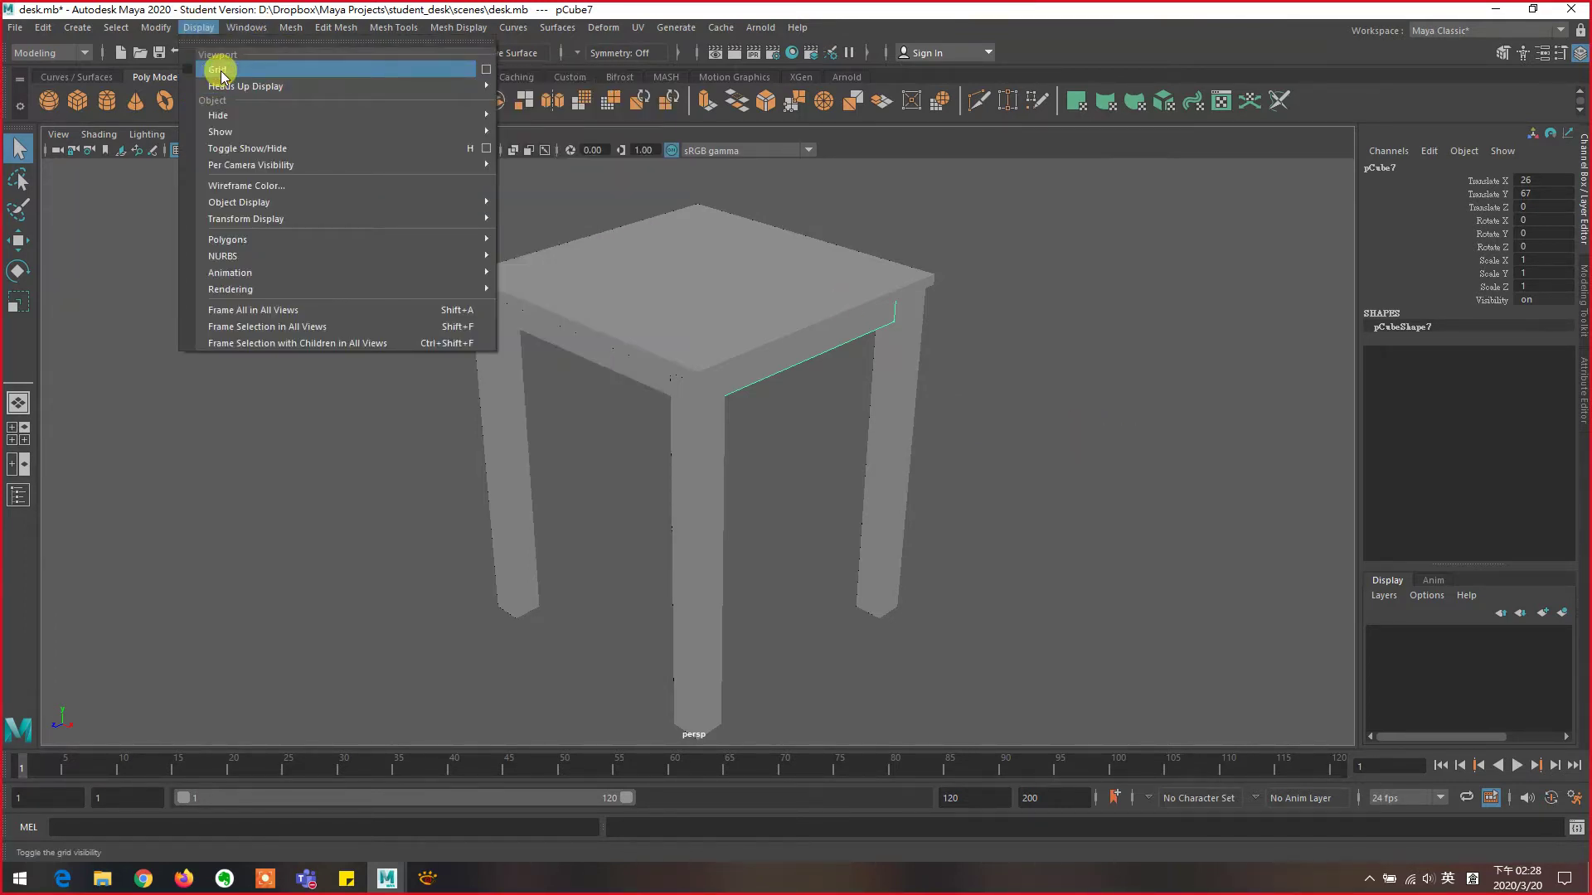
left_click(220, 71)
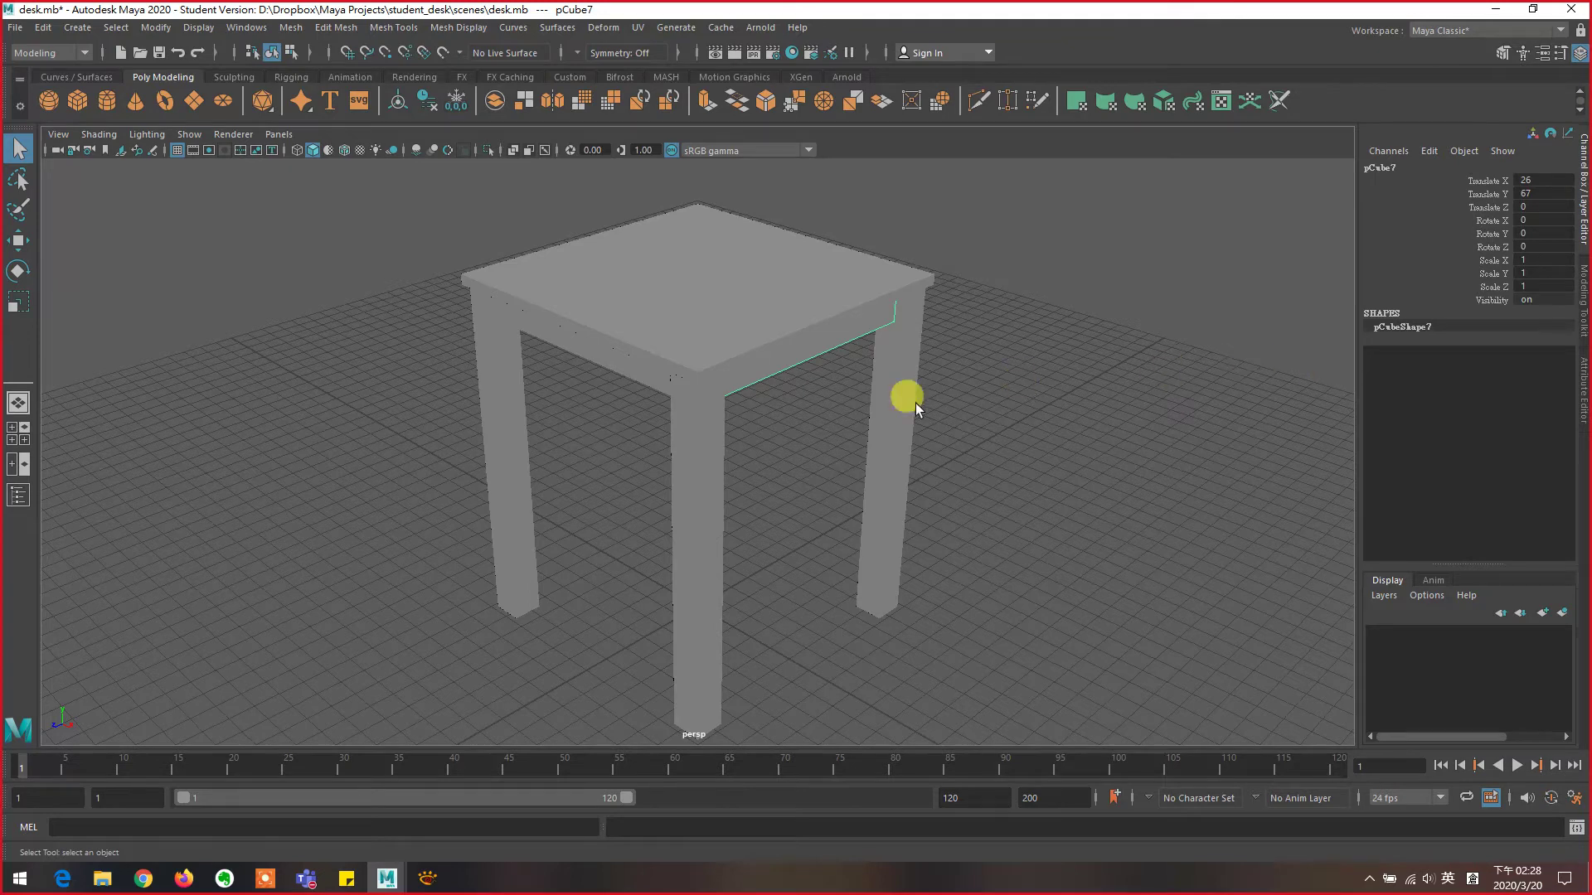
- Select the leg at the desk's far left corner, slide it freely a short way along X, and undo the move
left_click(519, 489)
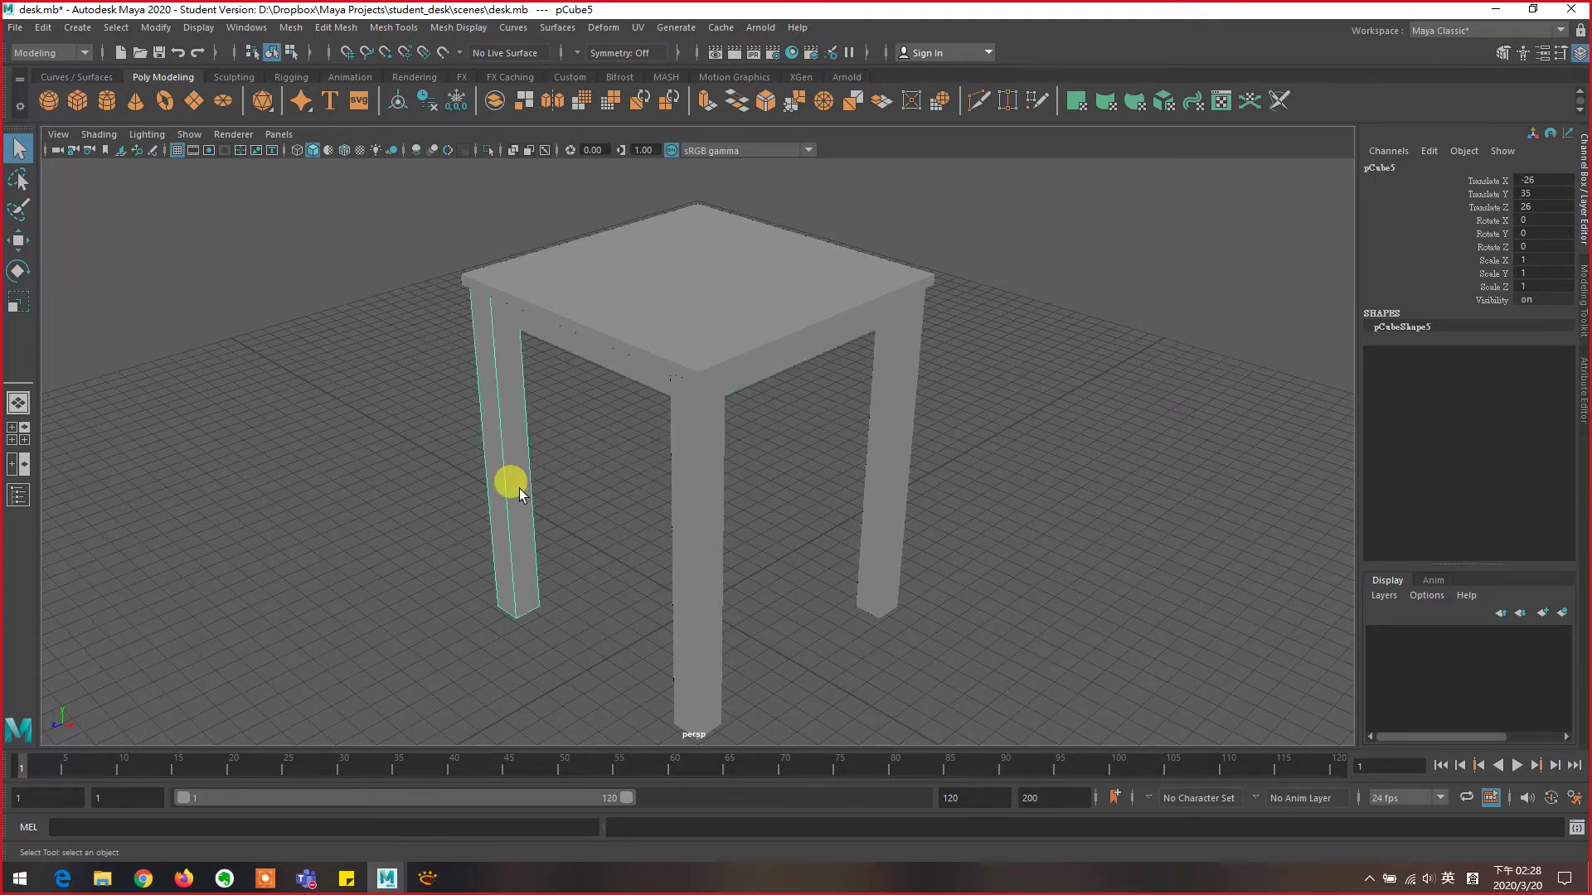
key("w")
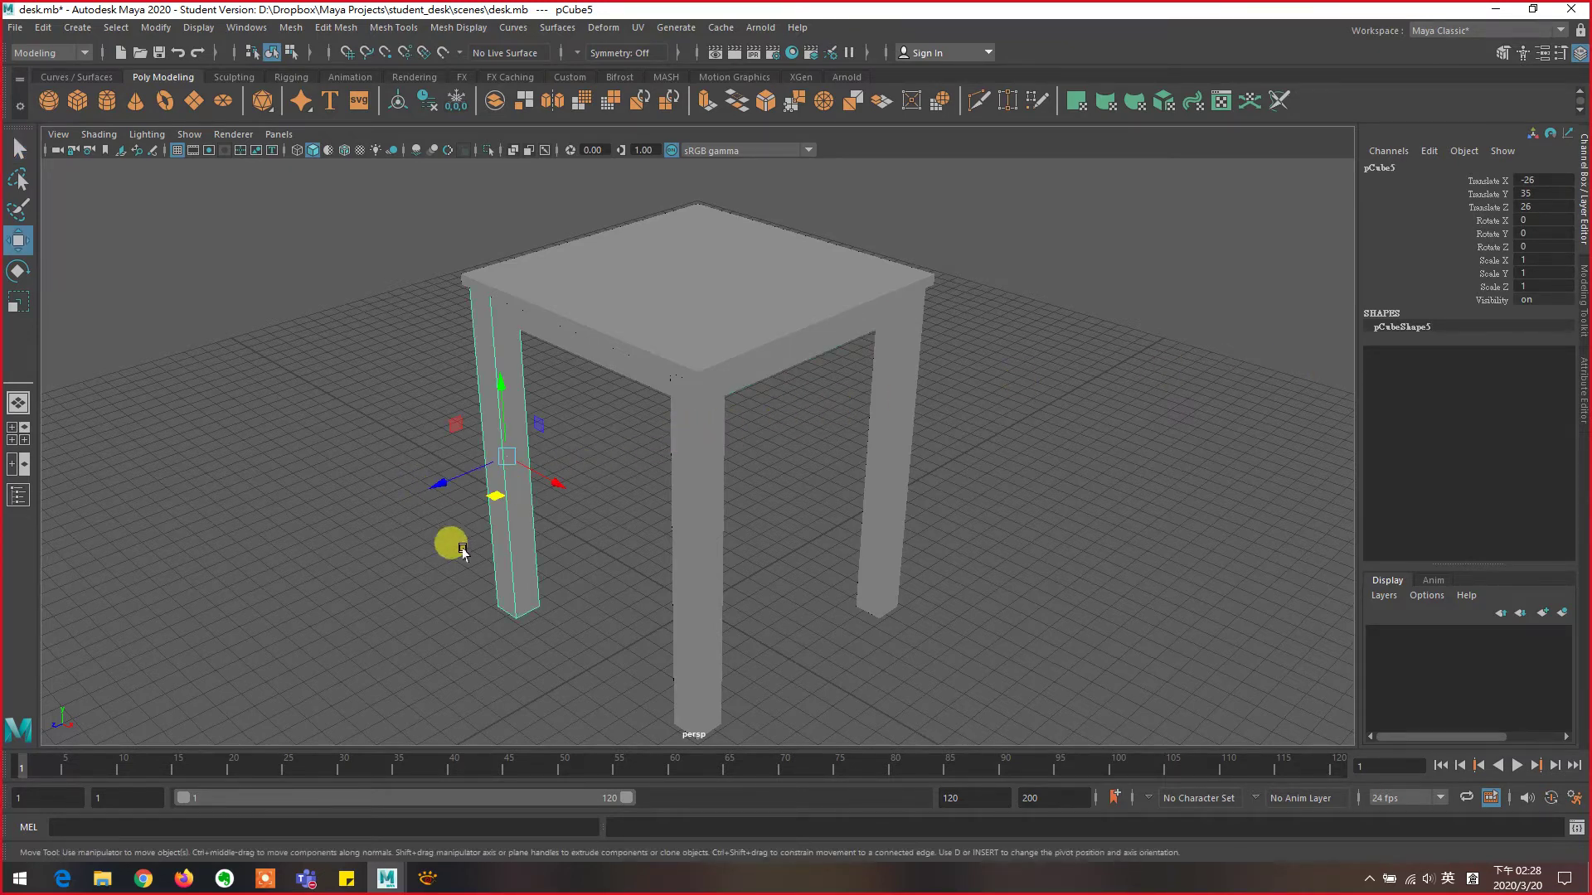
left_click_drag(561, 489, 540, 522)
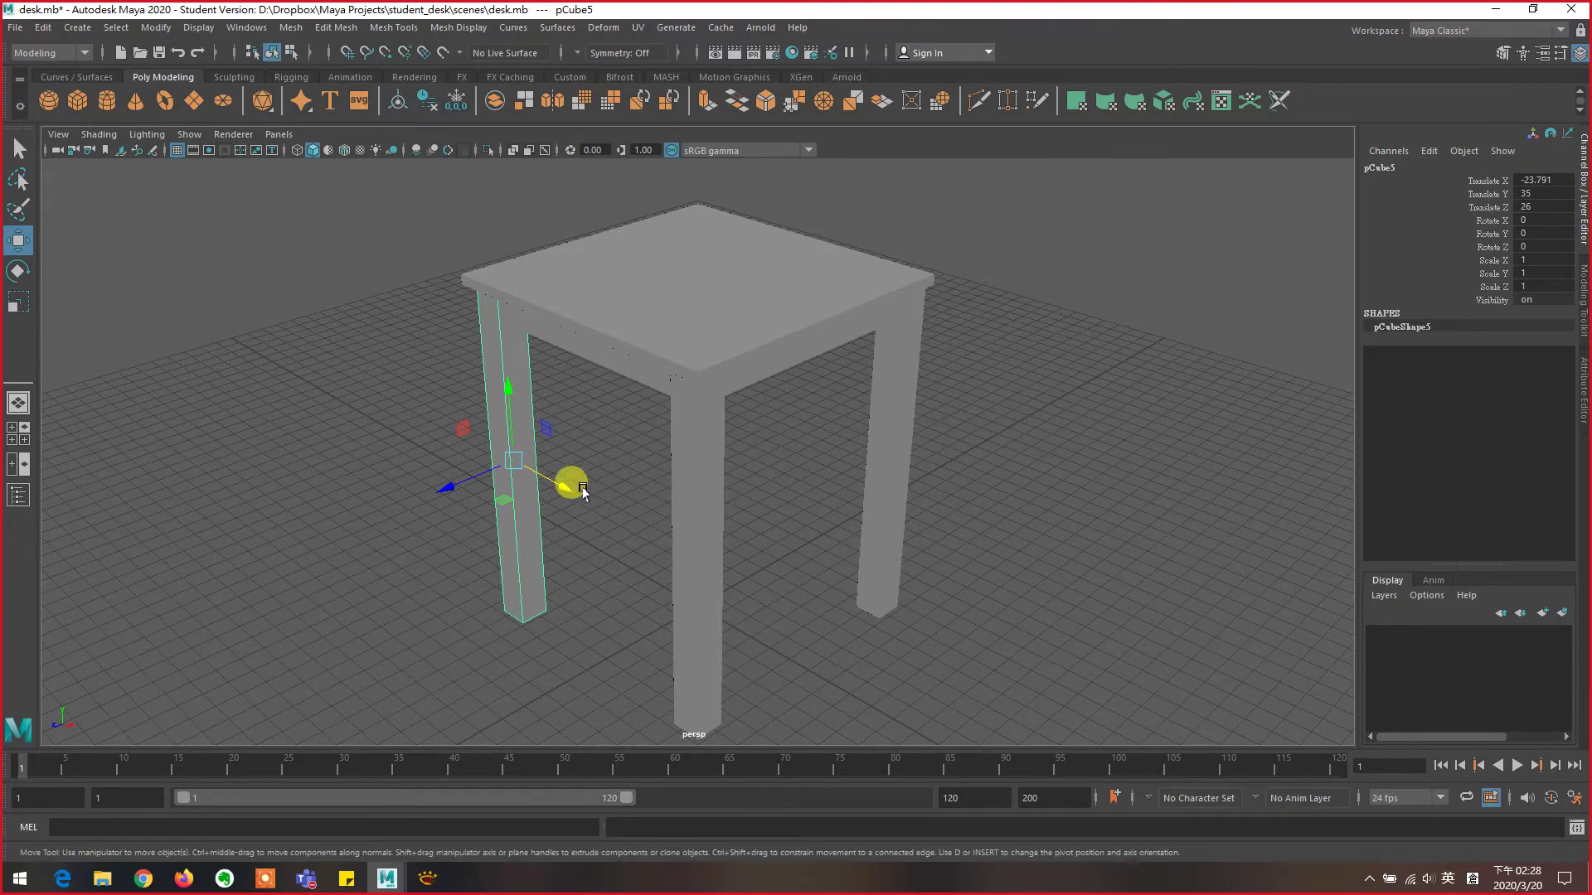
left_click(178, 53)
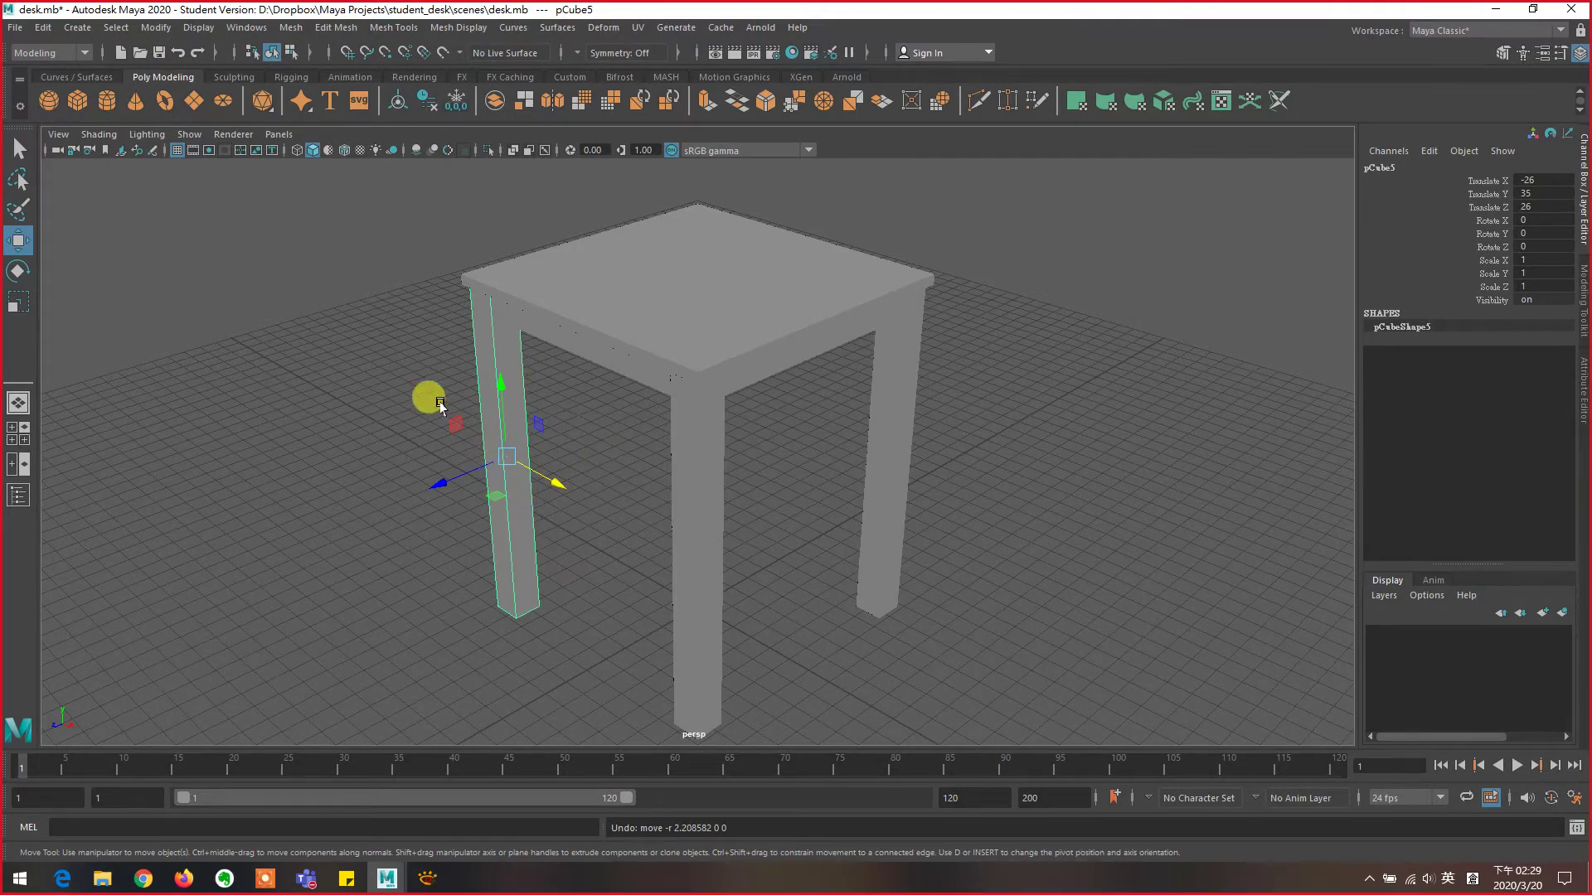
- Slide the same leg along X with grid snapping to -45, compare with an unsnapped X move, and undo the moves
left_click(345, 54)
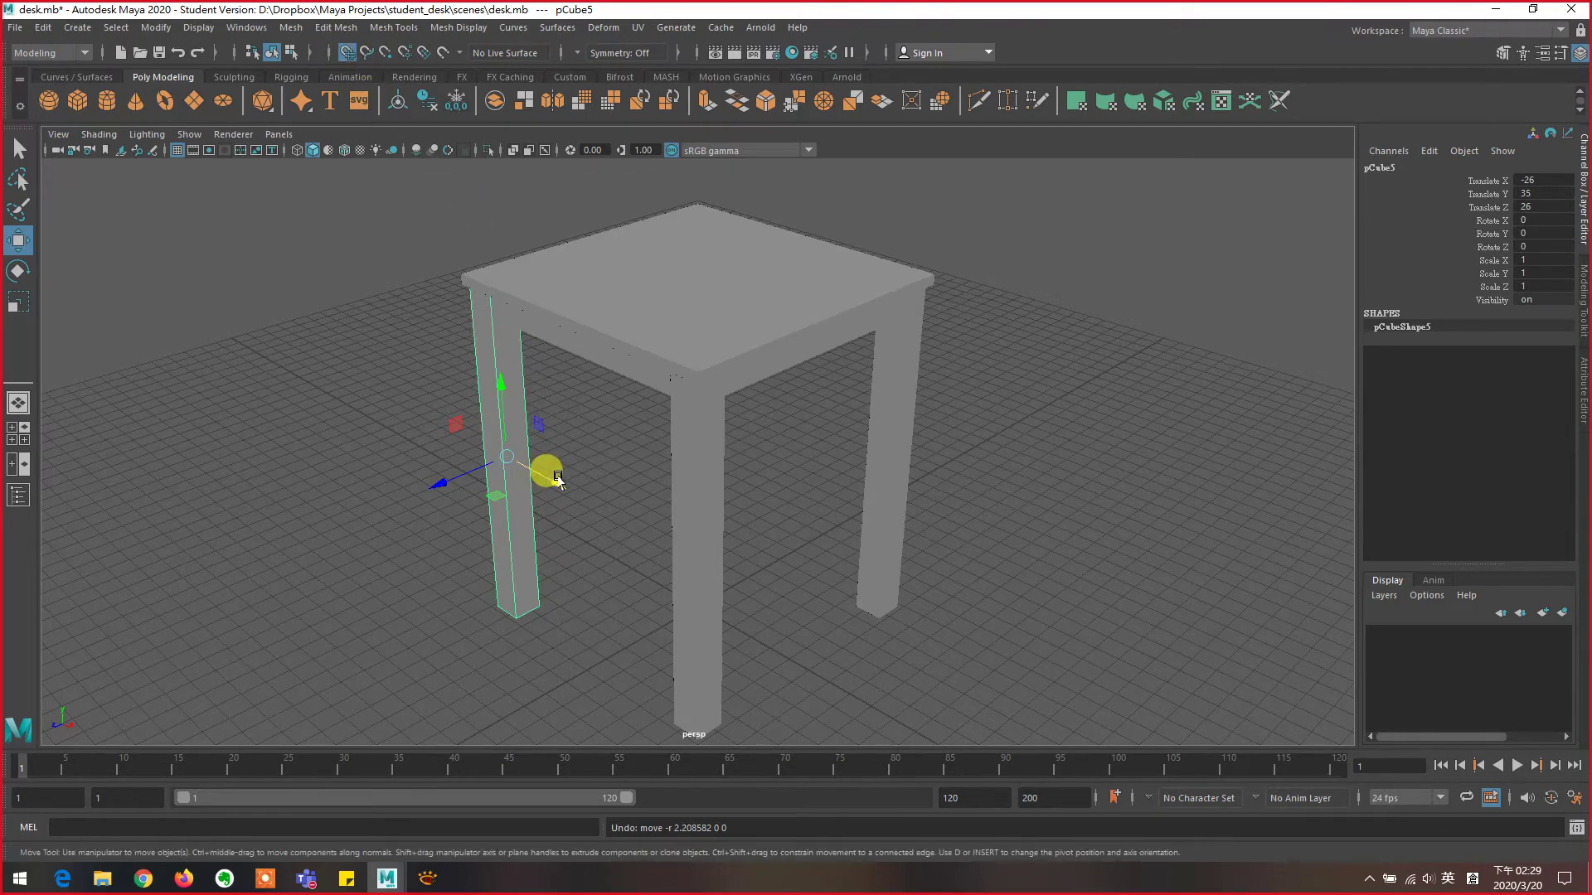
left_click_drag(543, 476, 401, 469)
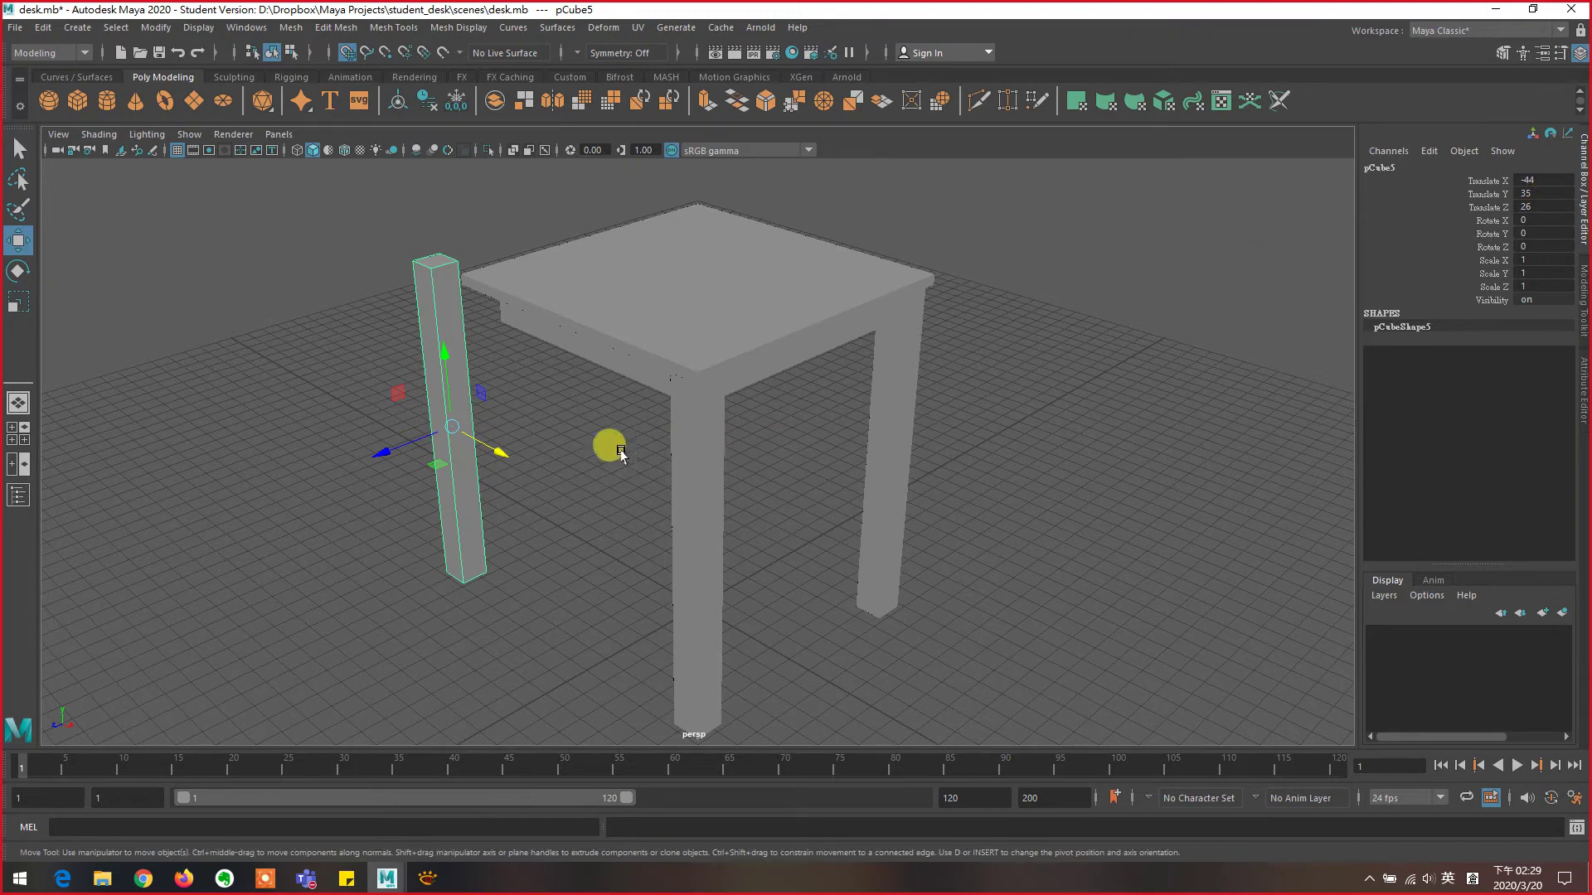
middle_click_drag(483, 451, 408, 455)
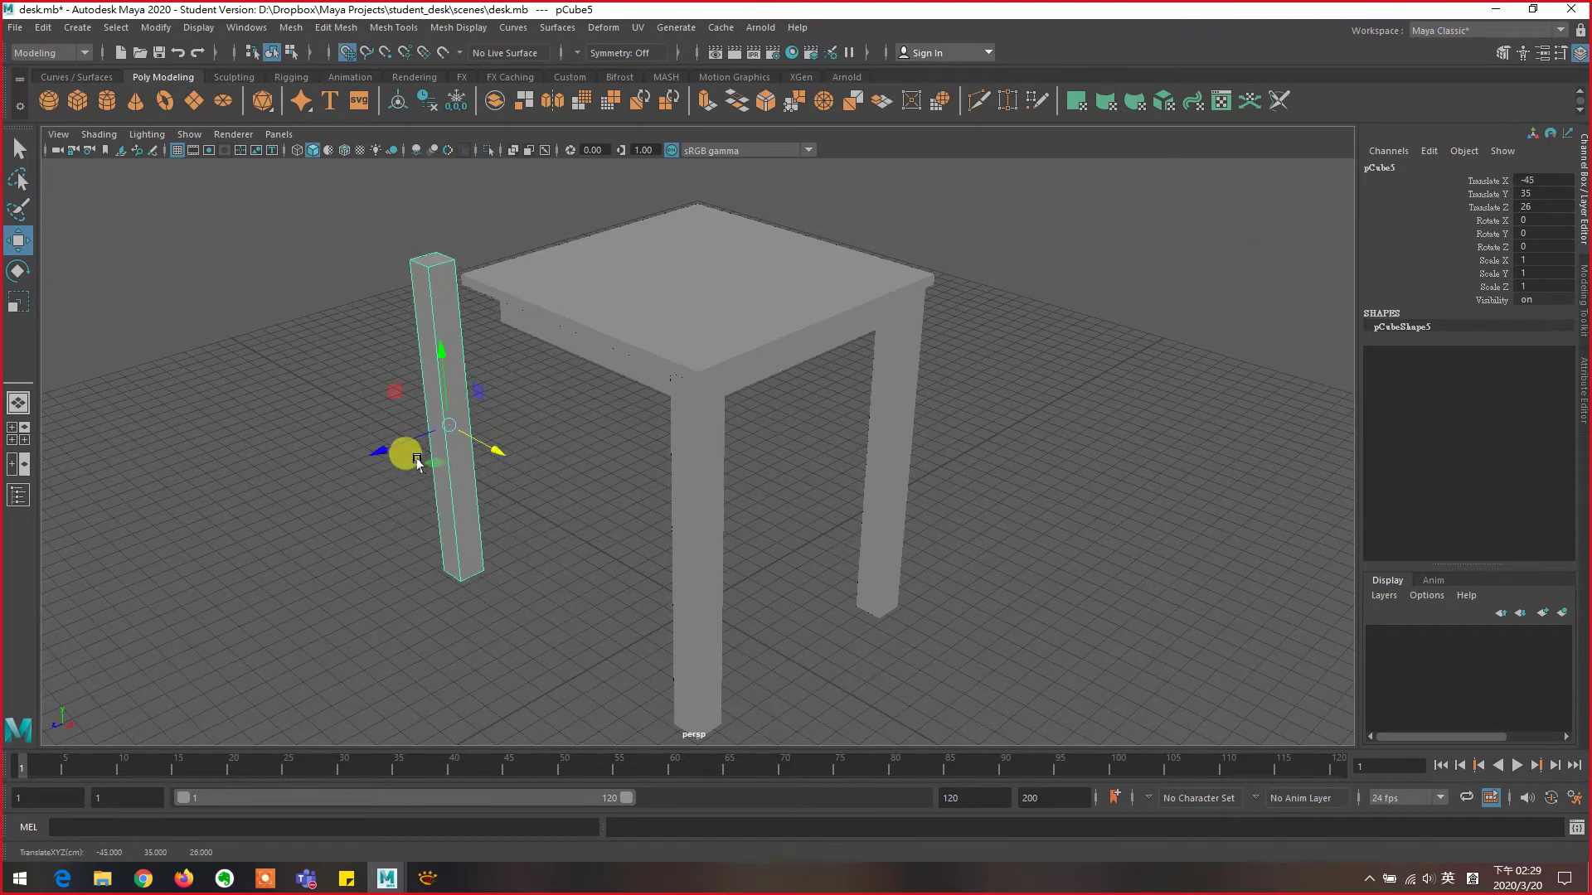
left_click(176, 53)
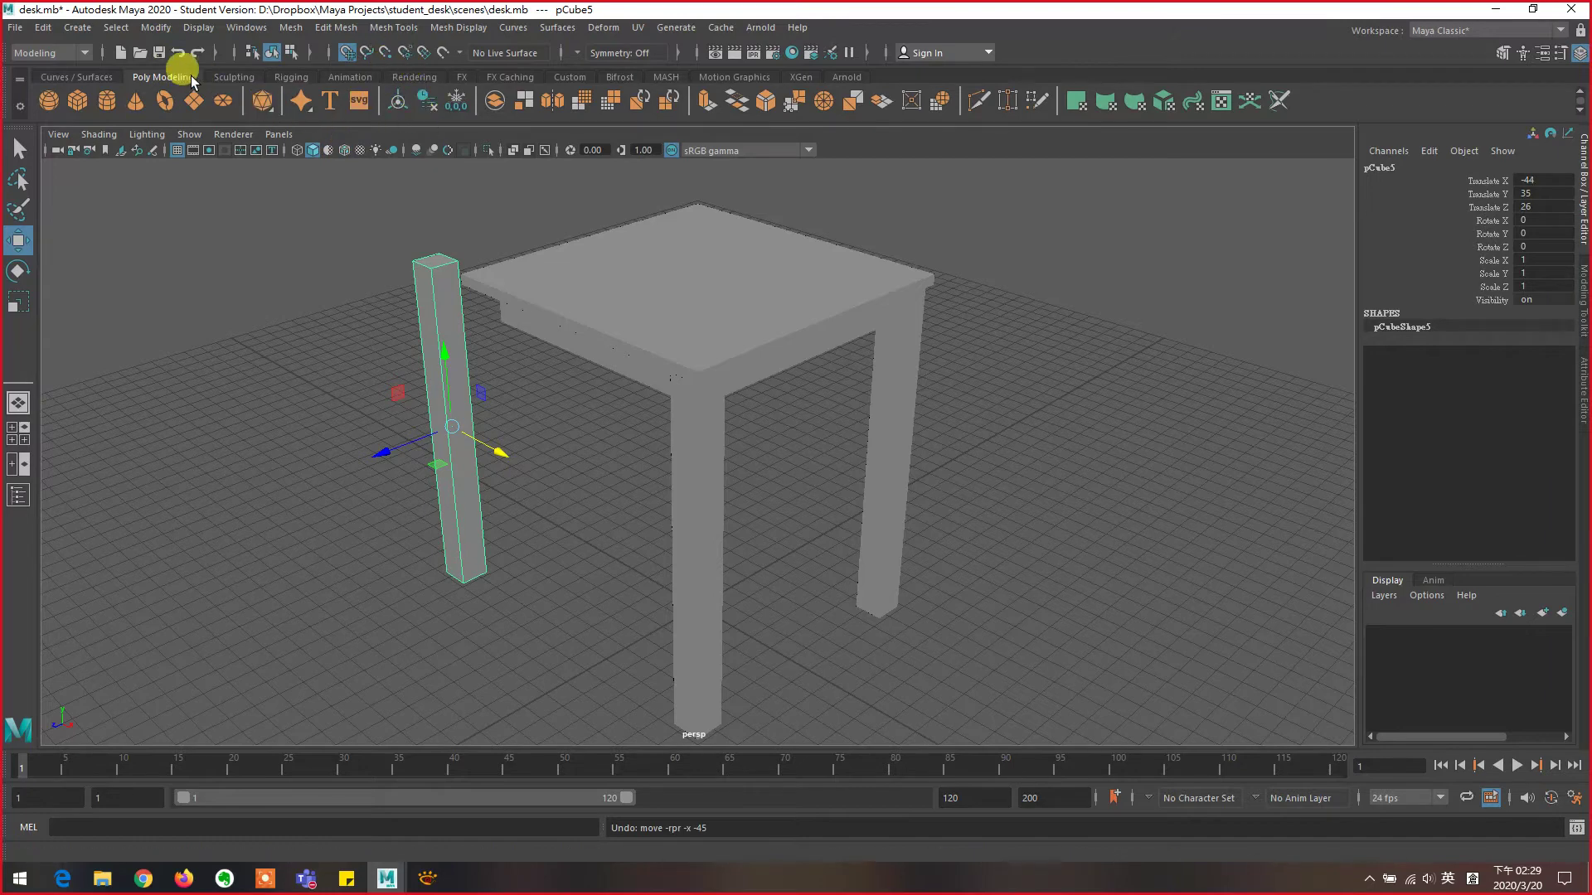
left_click(176, 53)
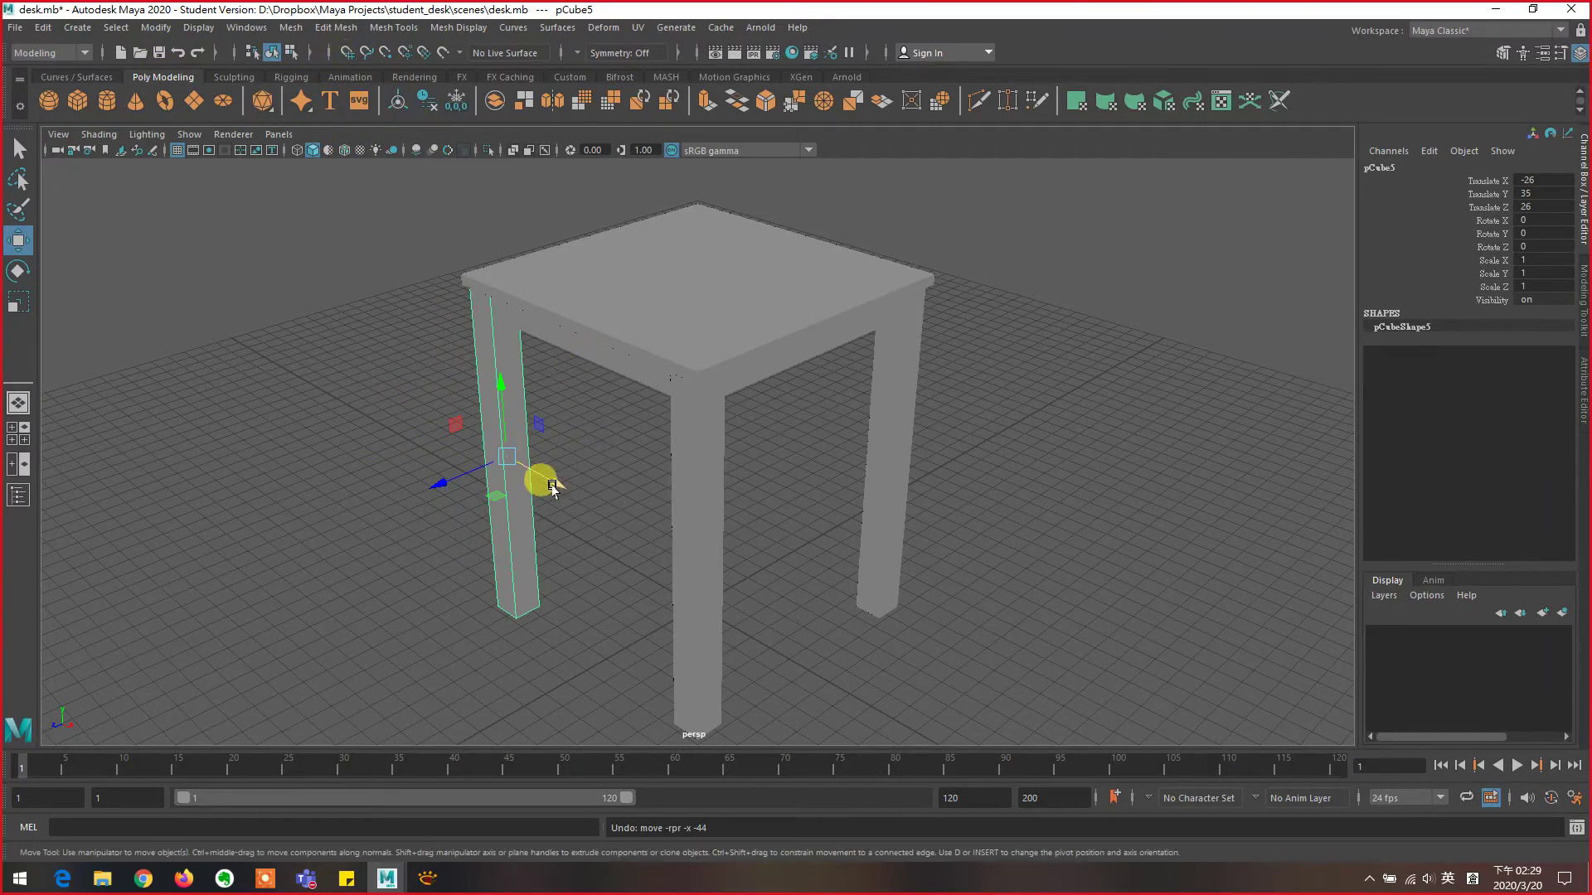
left_click_drag(549, 479, 645, 521)
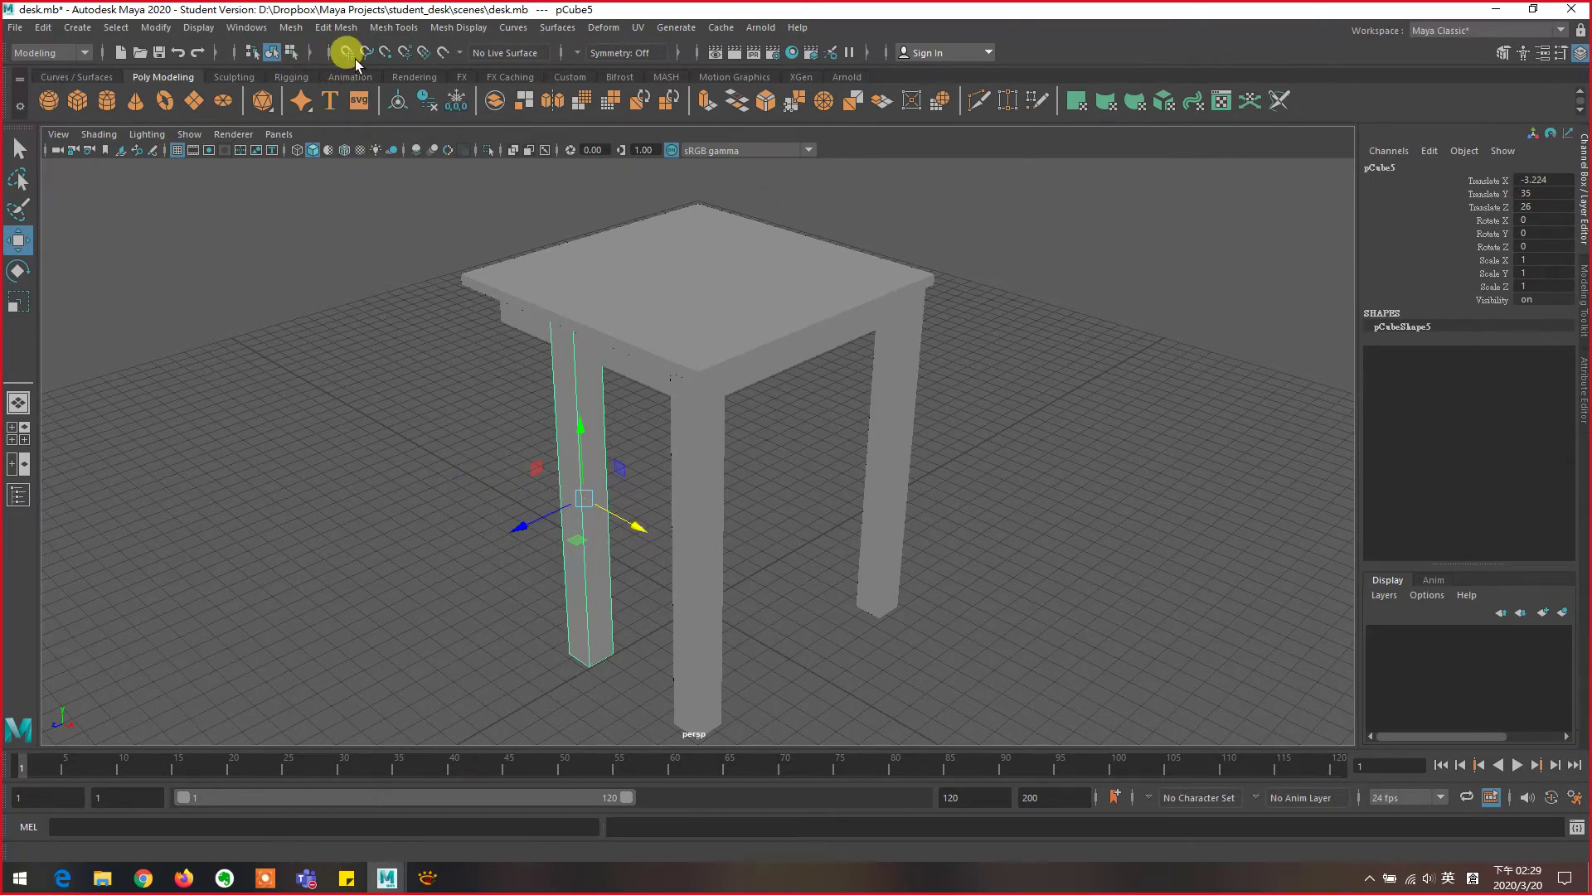
left_click(176, 52)
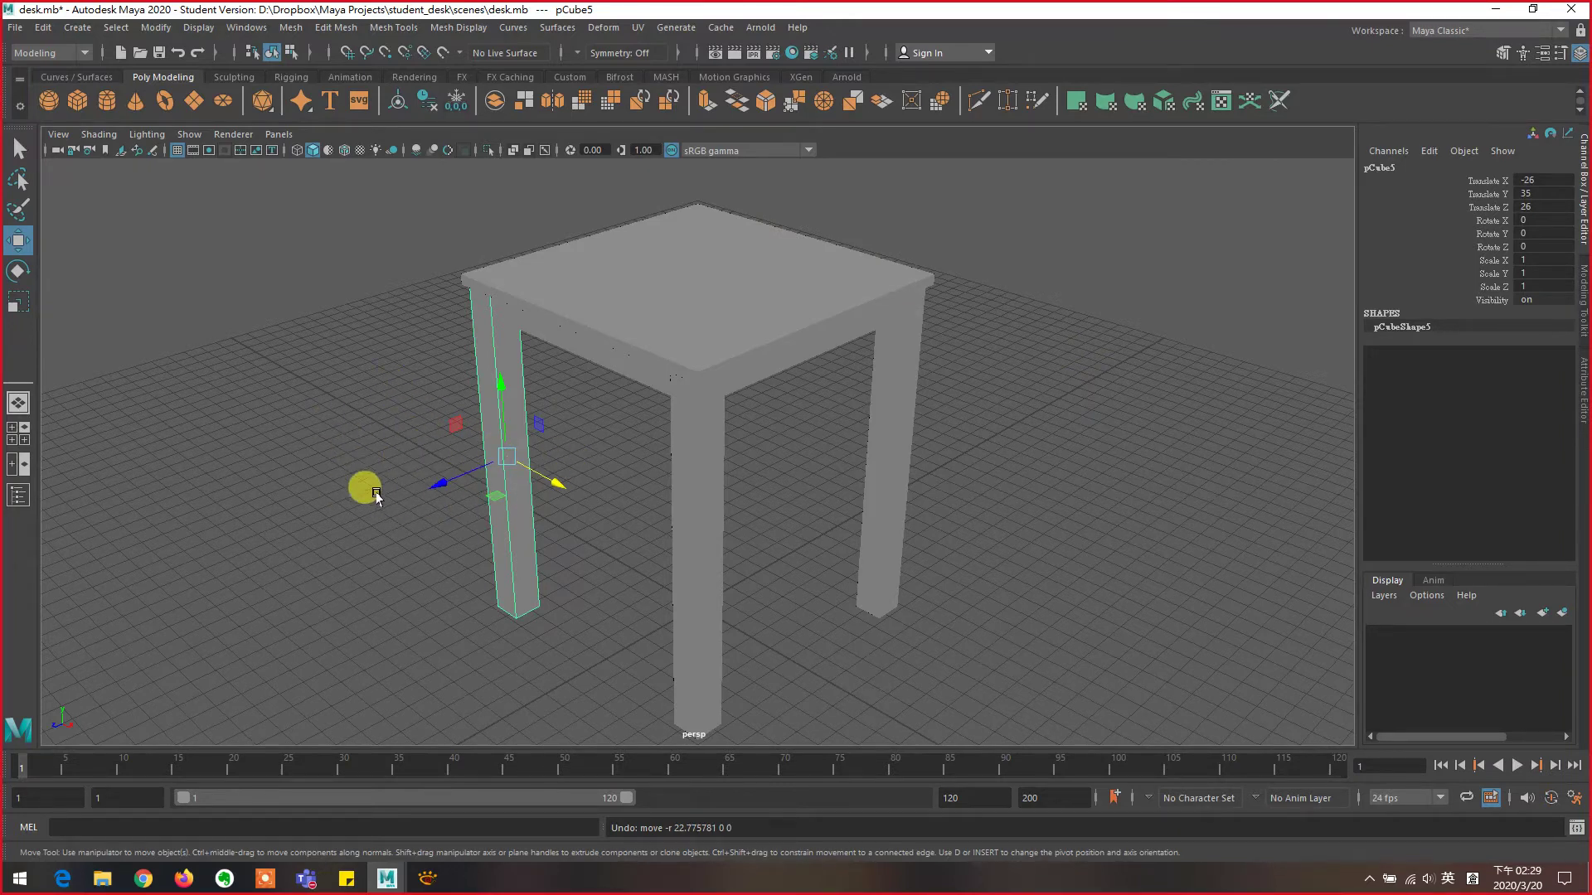
- In the grid options, set the axes color to black and the grid lines and numbers to light grey, applying the changes
left_click(198, 27)
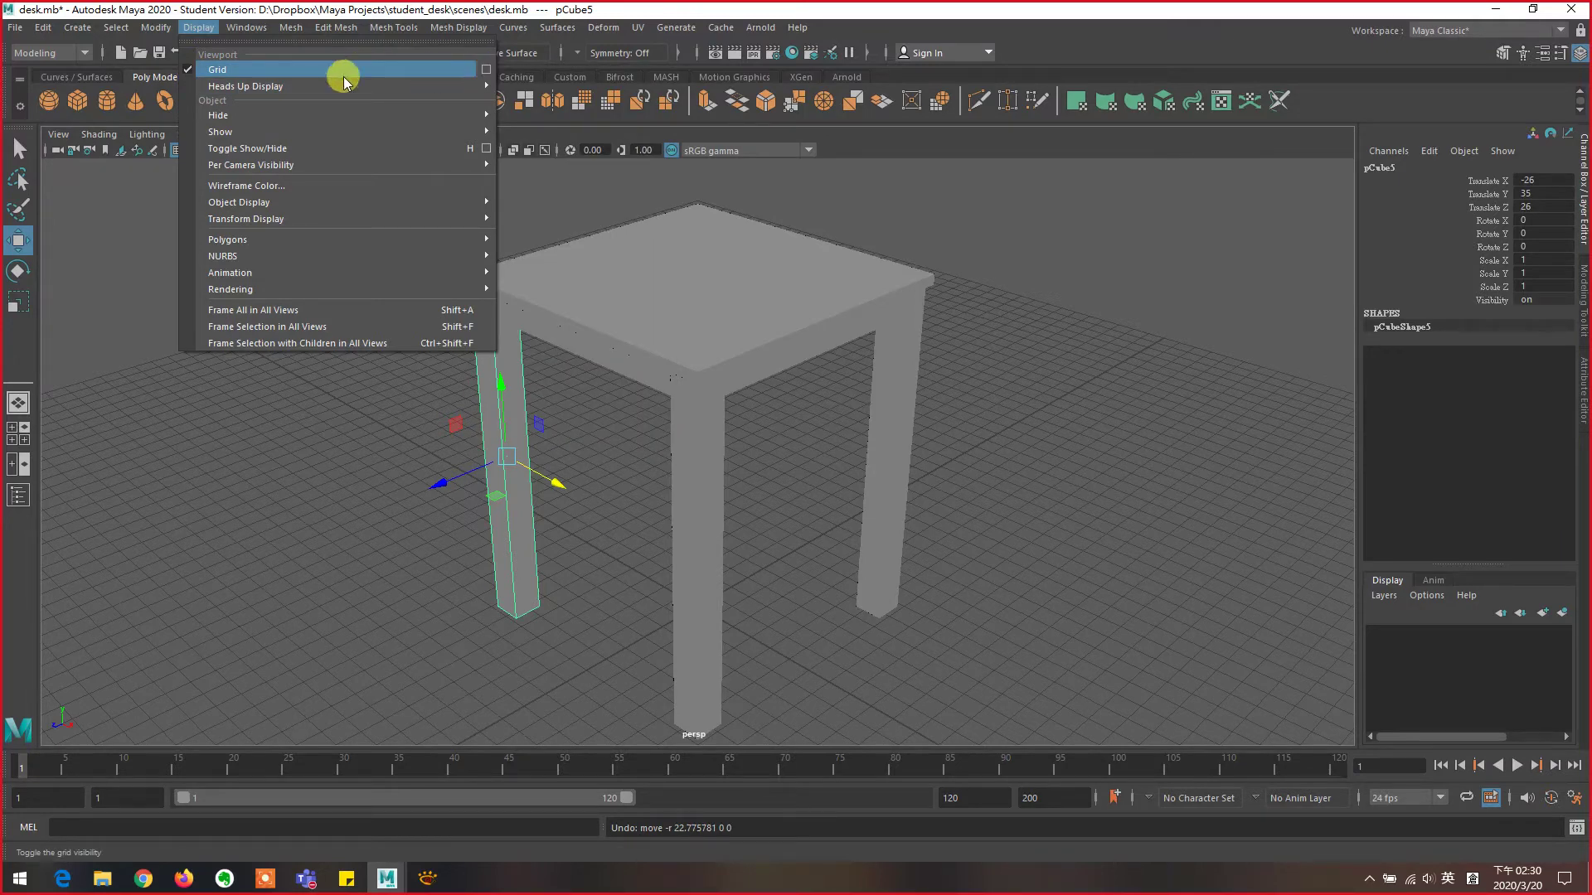
mouse_move(466, 108)
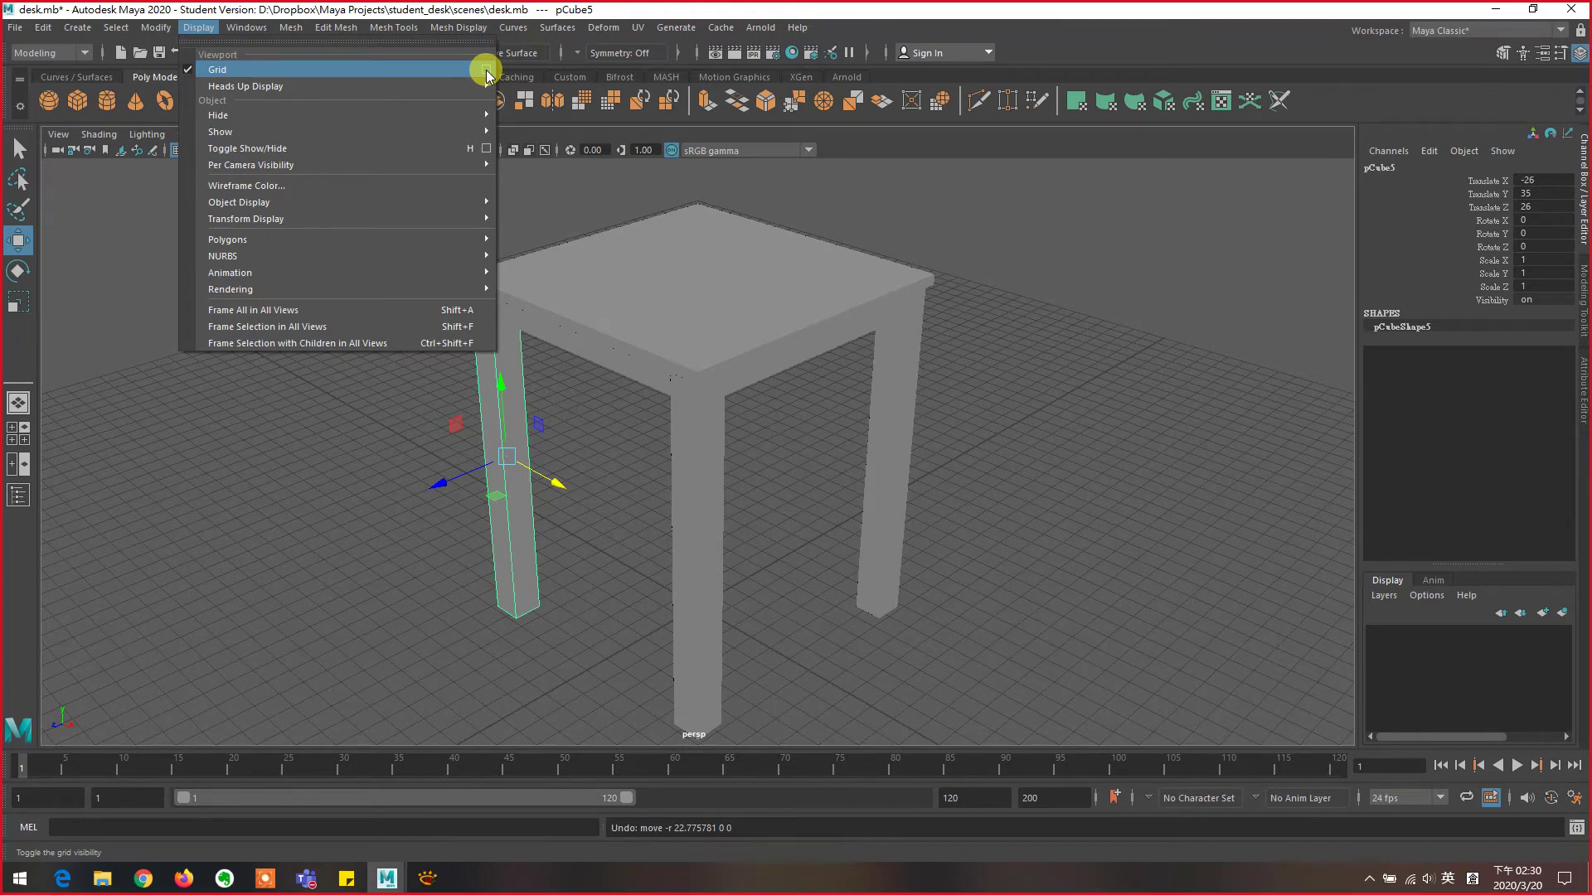
left_click(486, 69)
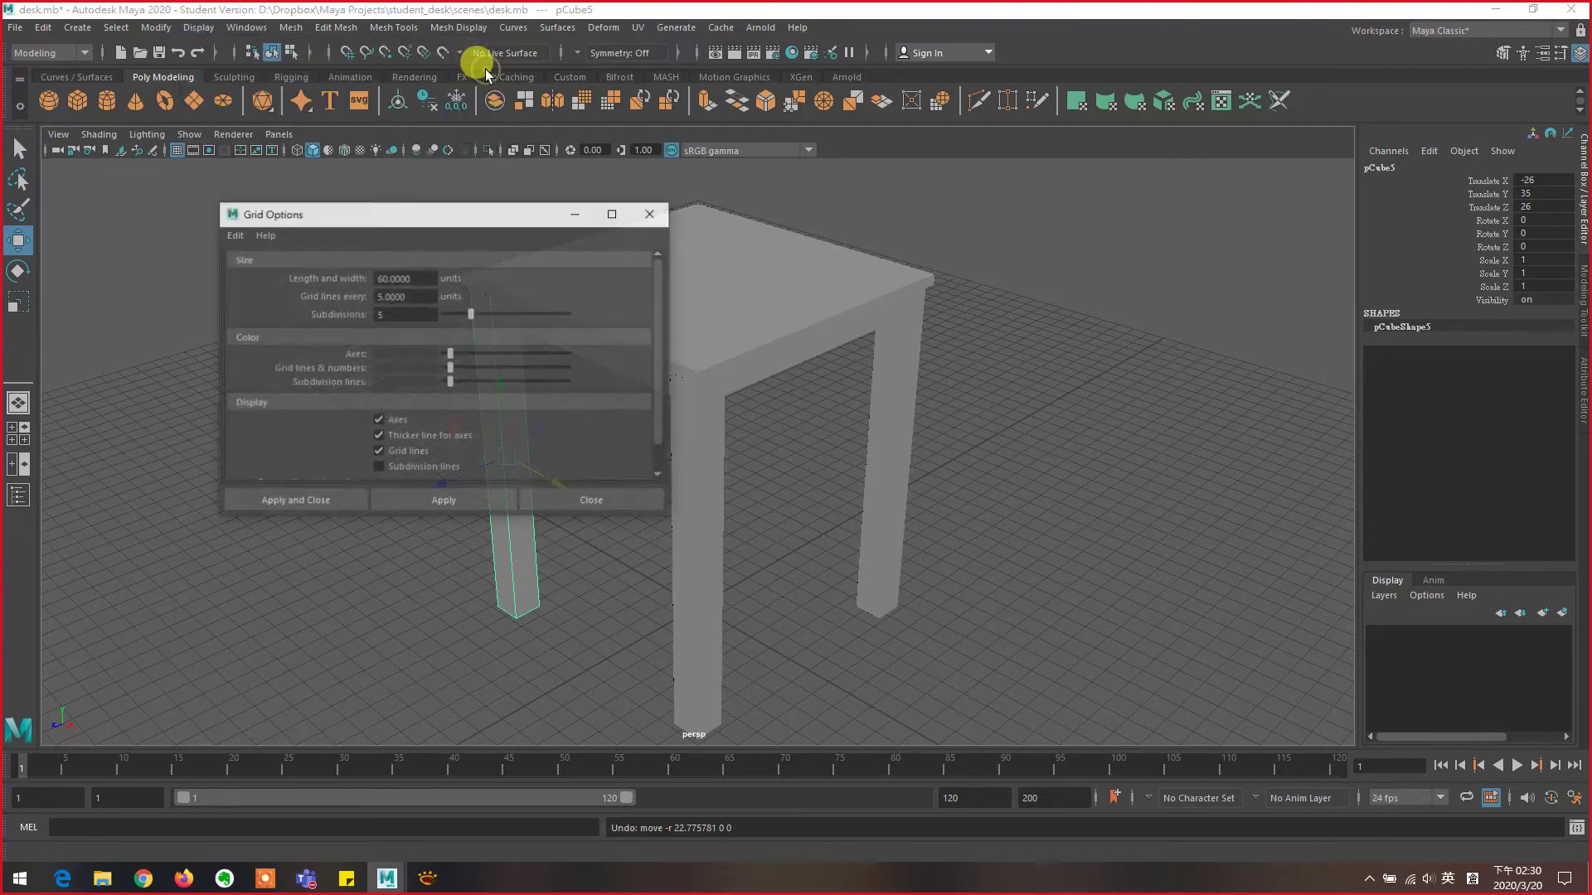
left_click_drag(486, 224, 1082, 206)
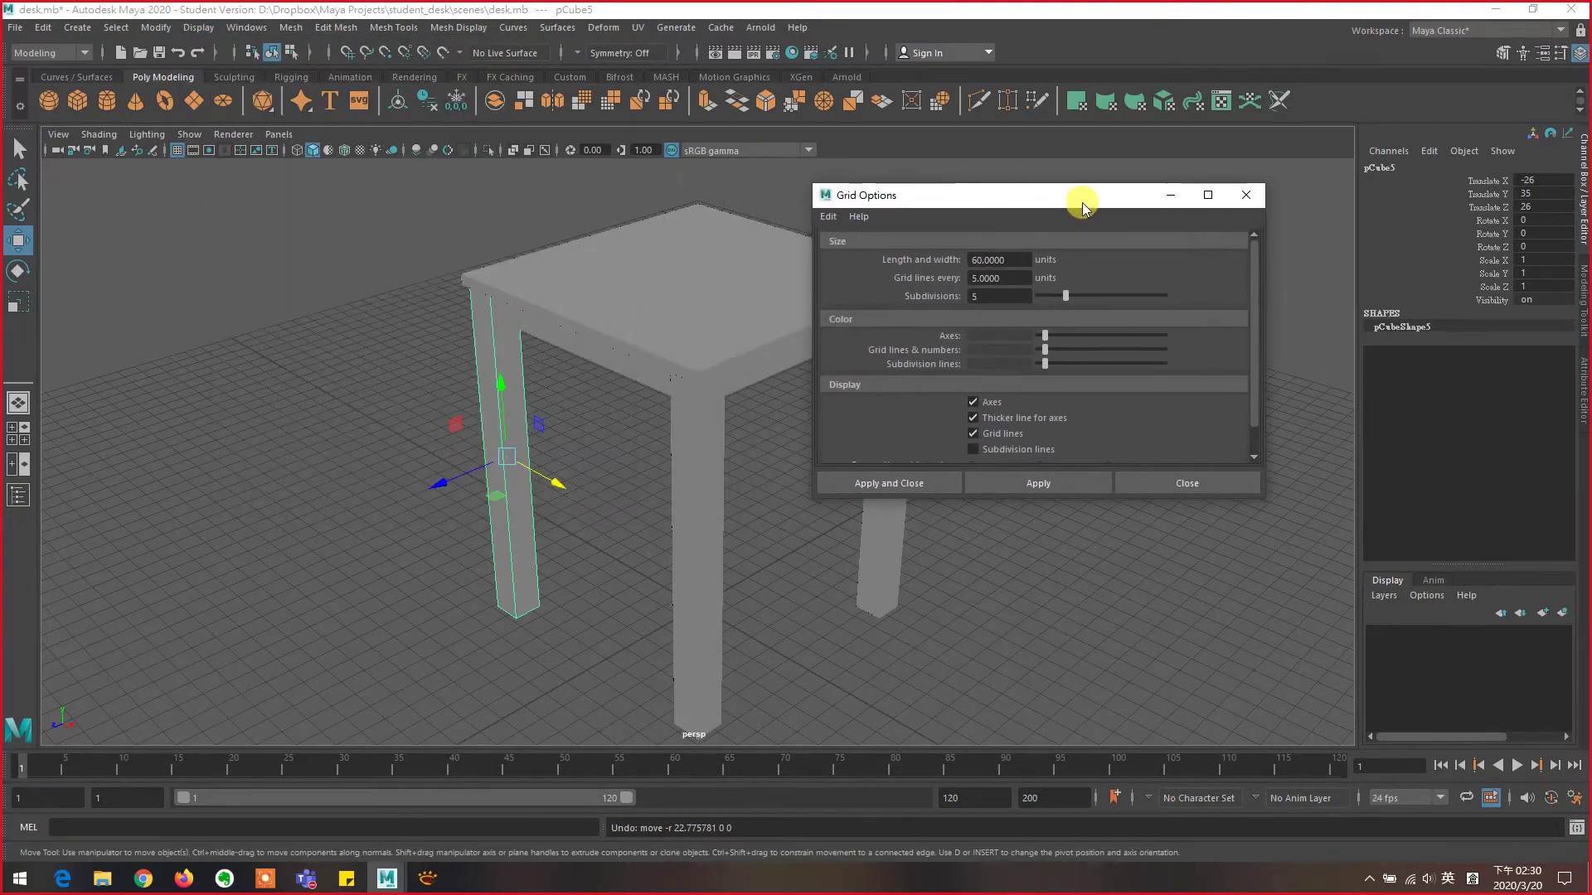
left_click(988, 296)
left_click_drag(1047, 336, 1150, 360)
mouse_move(1052, 366)
left_mouse_down()
mouse_move(1028, 368)
mouse_move(1088, 364)
mouse_move(1016, 363)
mouse_move(1052, 367)
left_mouse_up()
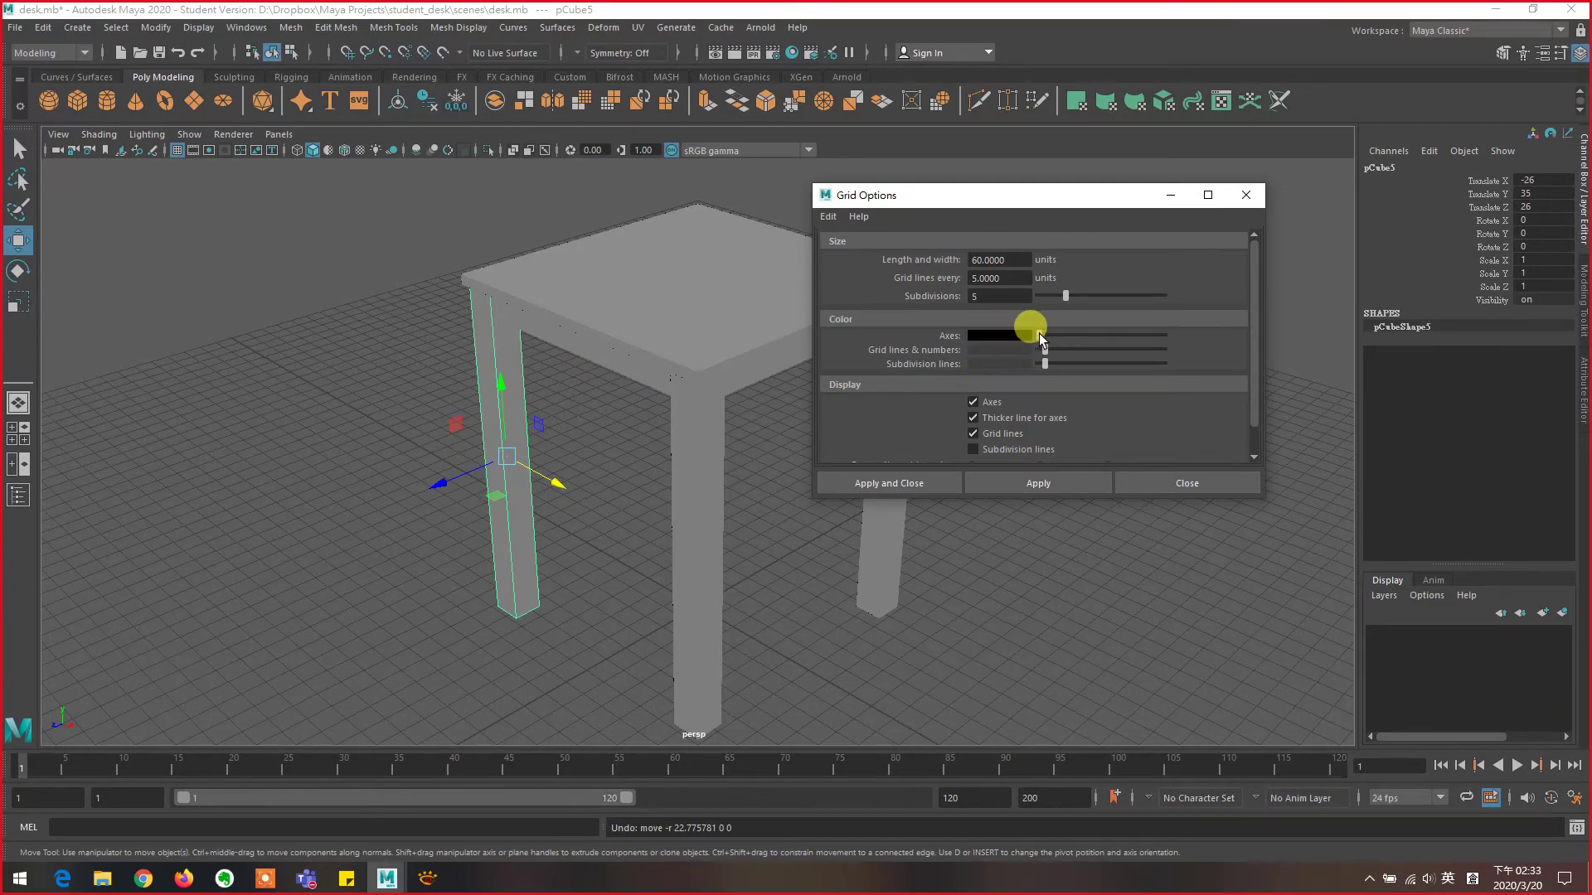
left_click_drag(1039, 338, 1043, 338)
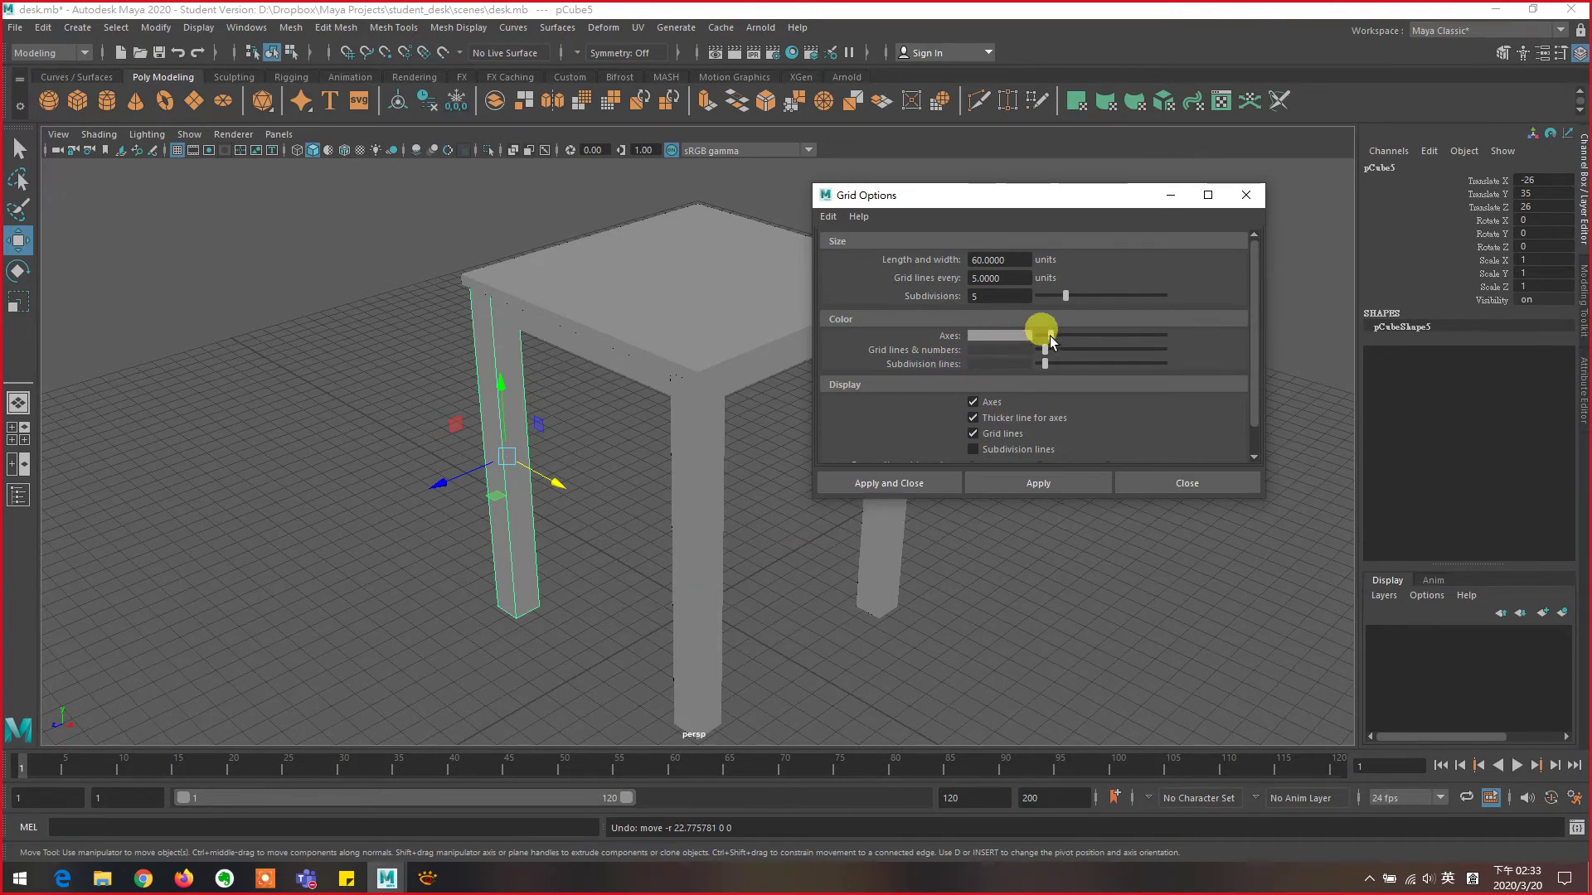
left_click_drag(1050, 340, 1003, 344)
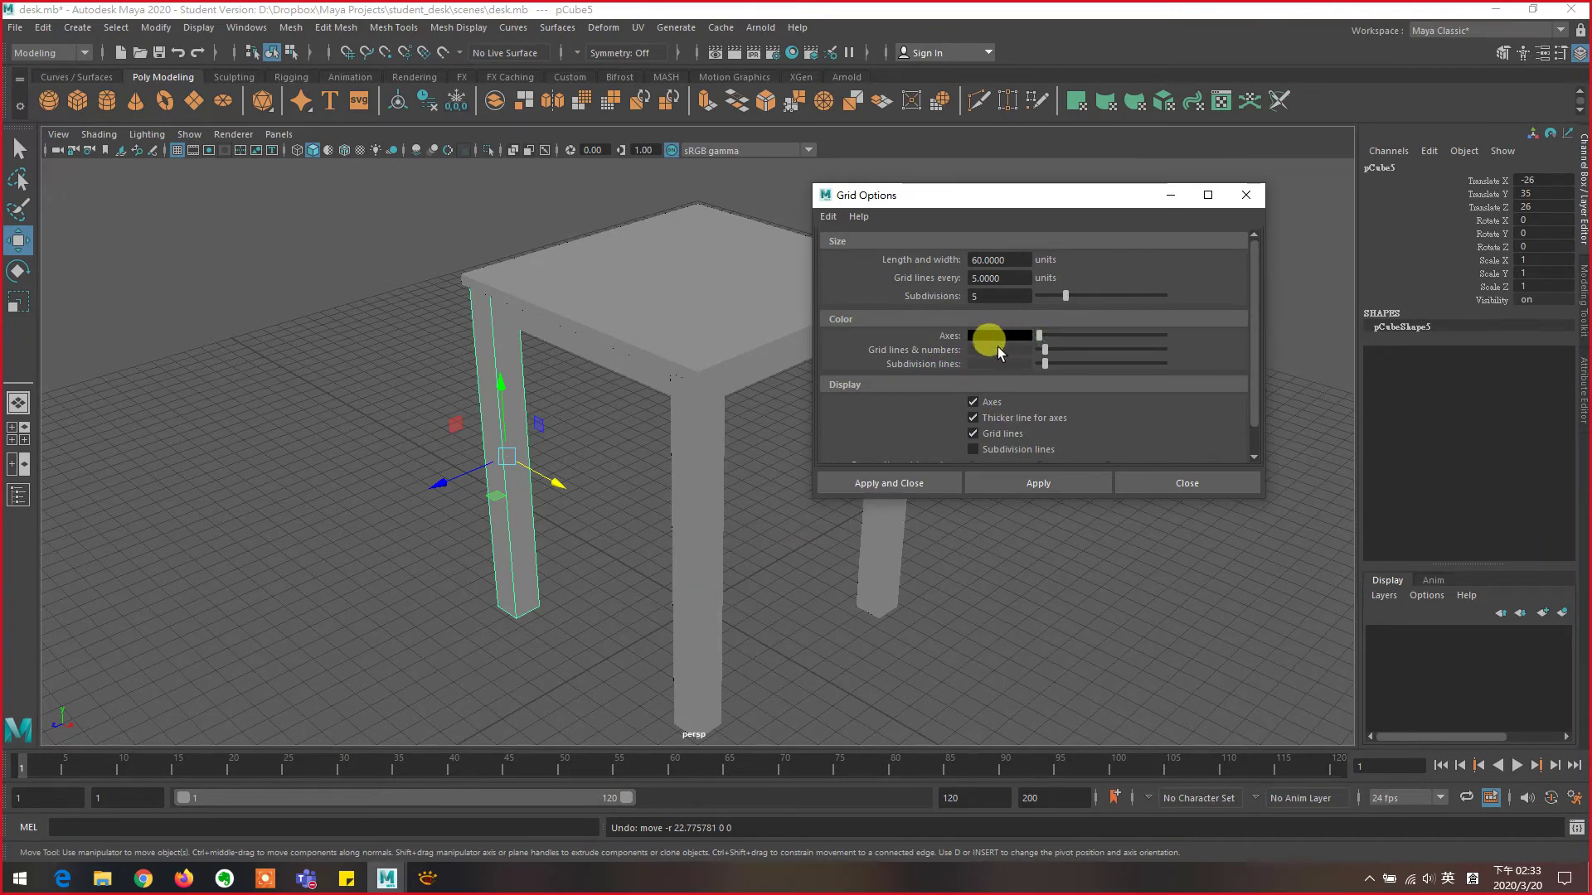
left_click(1018, 489)
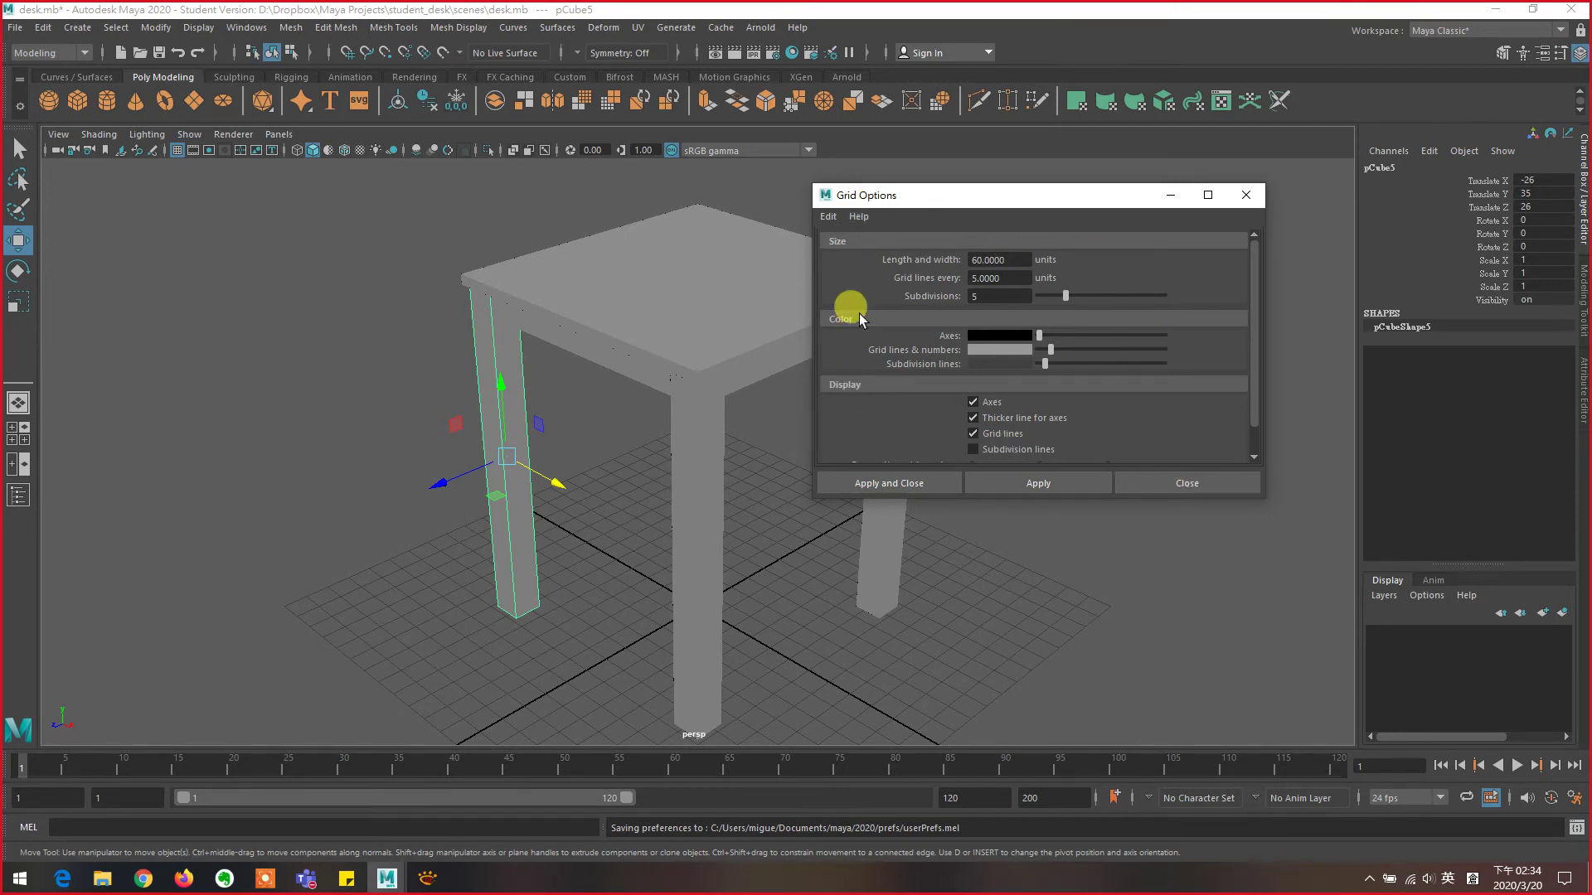
left_click(1040, 485)
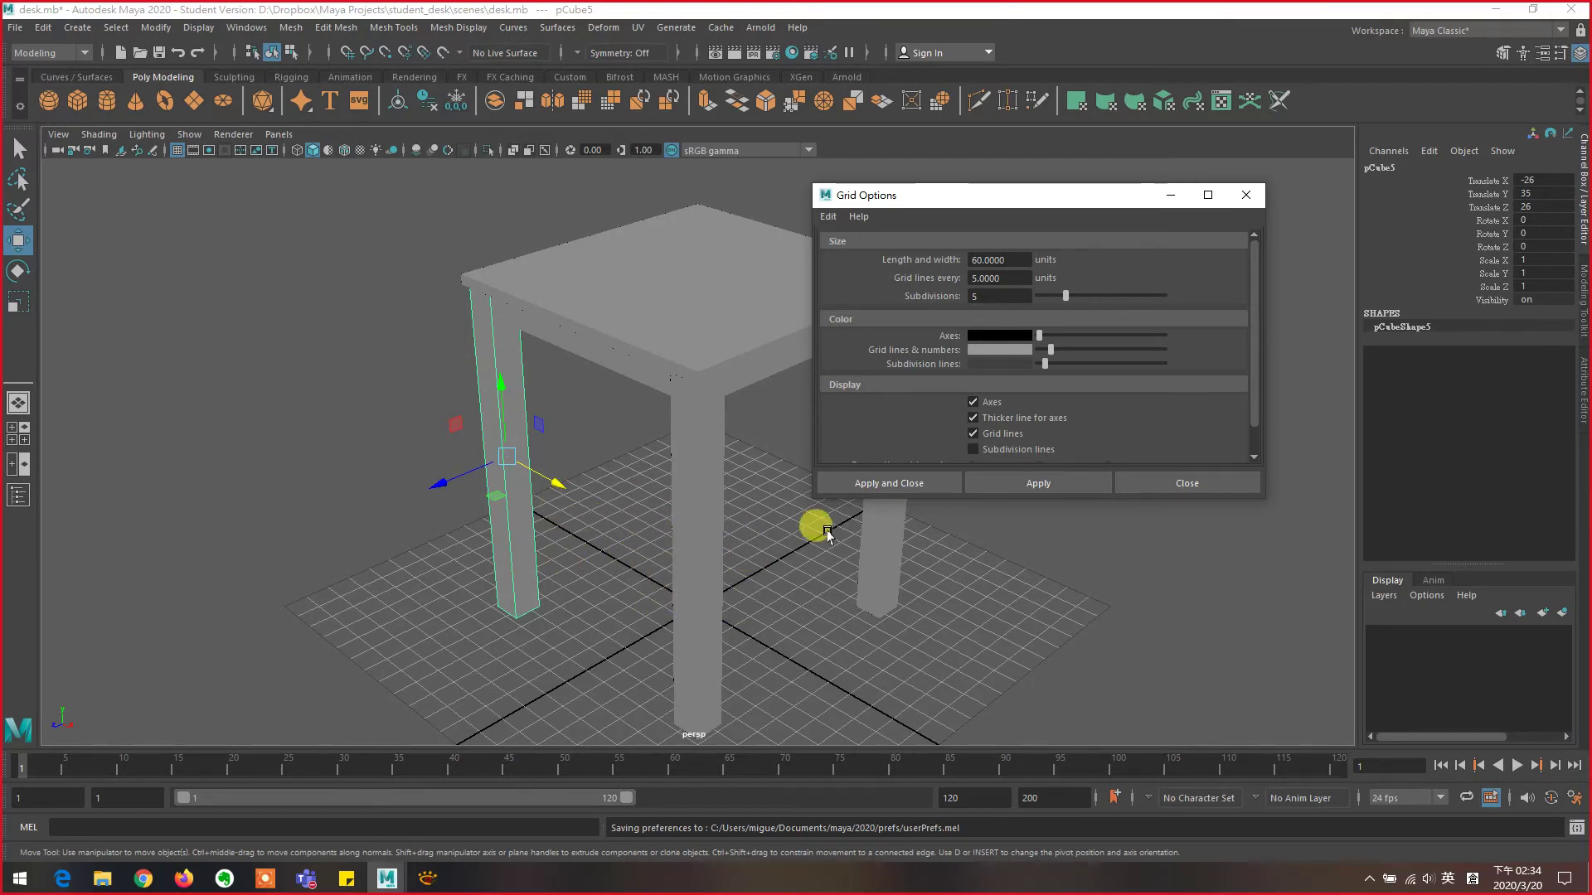
- Turn on the grid's subdivision lines and apply the change to inspect the finer grid around the desk legs
scroll(700, 532, "up", 2)
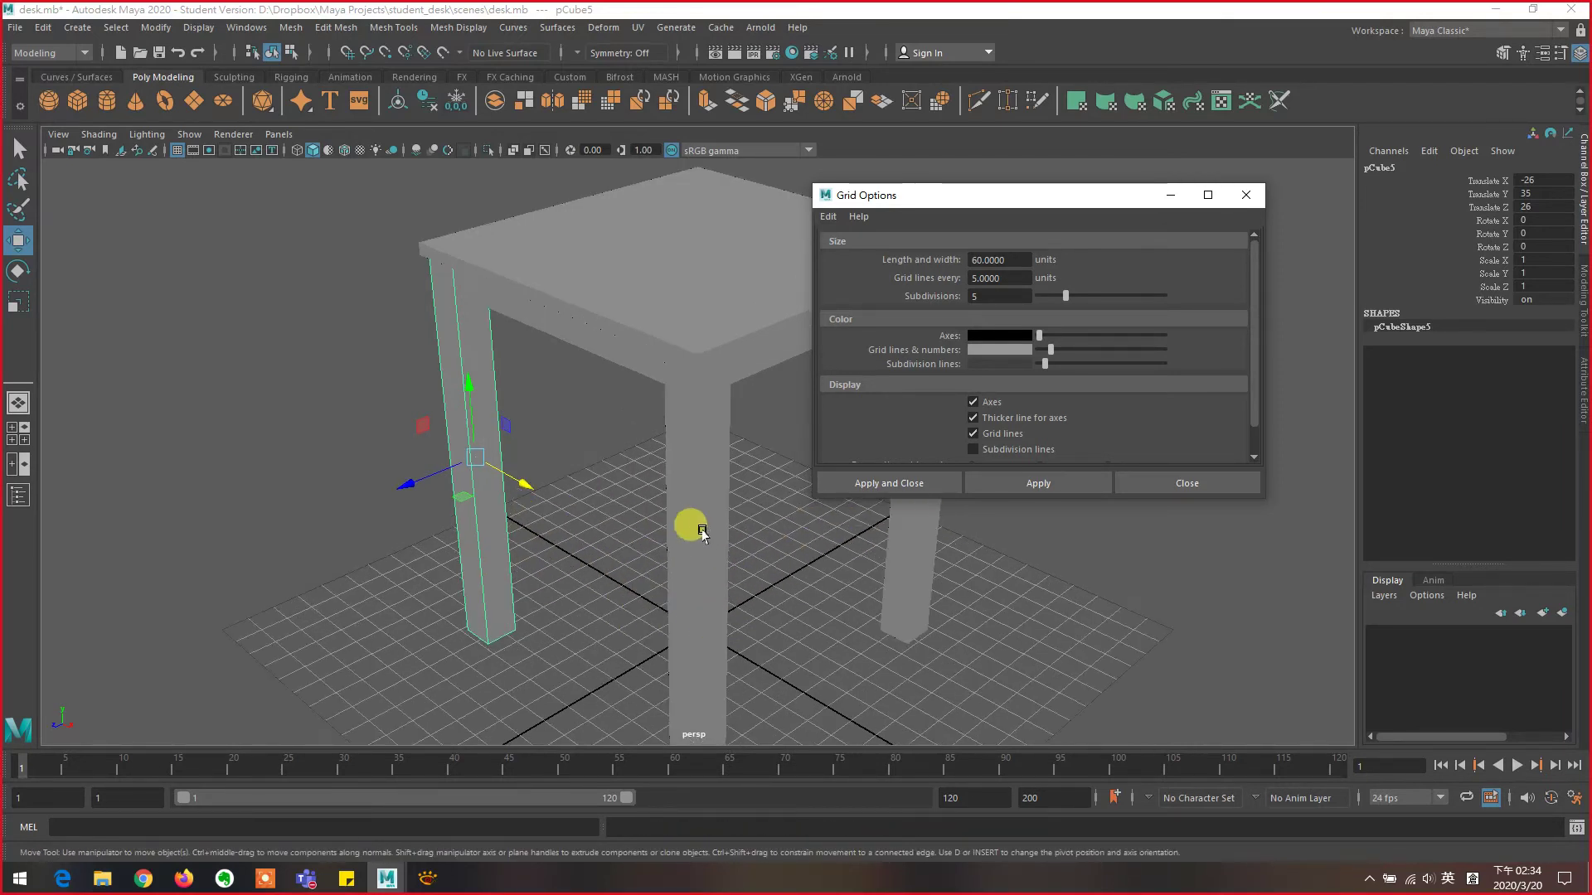
scroll(701, 531, "up", 2)
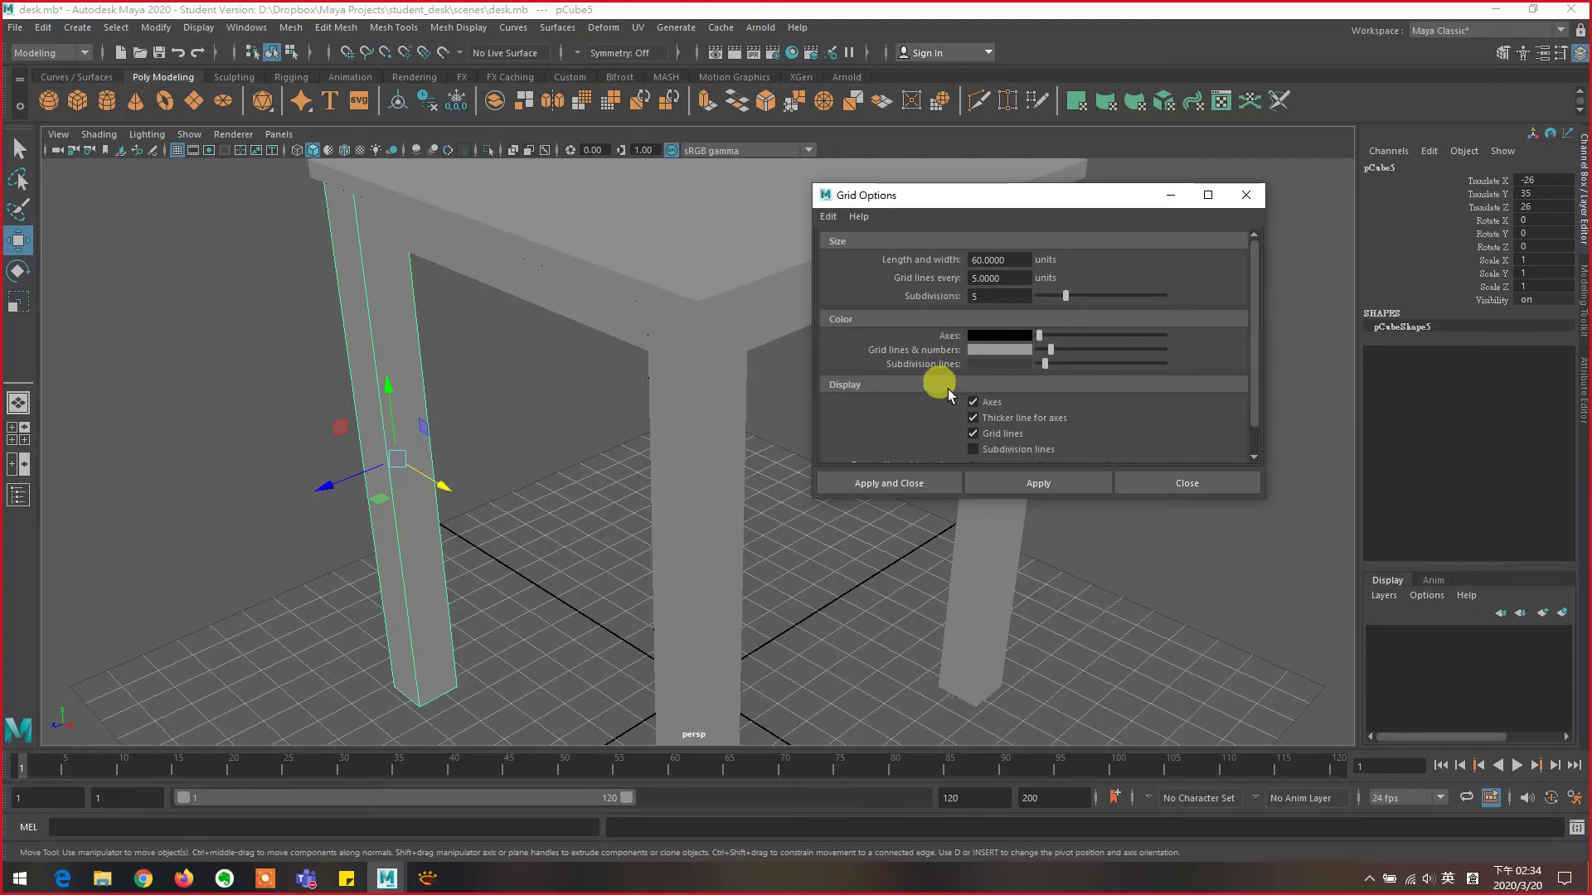
left_click(973, 449)
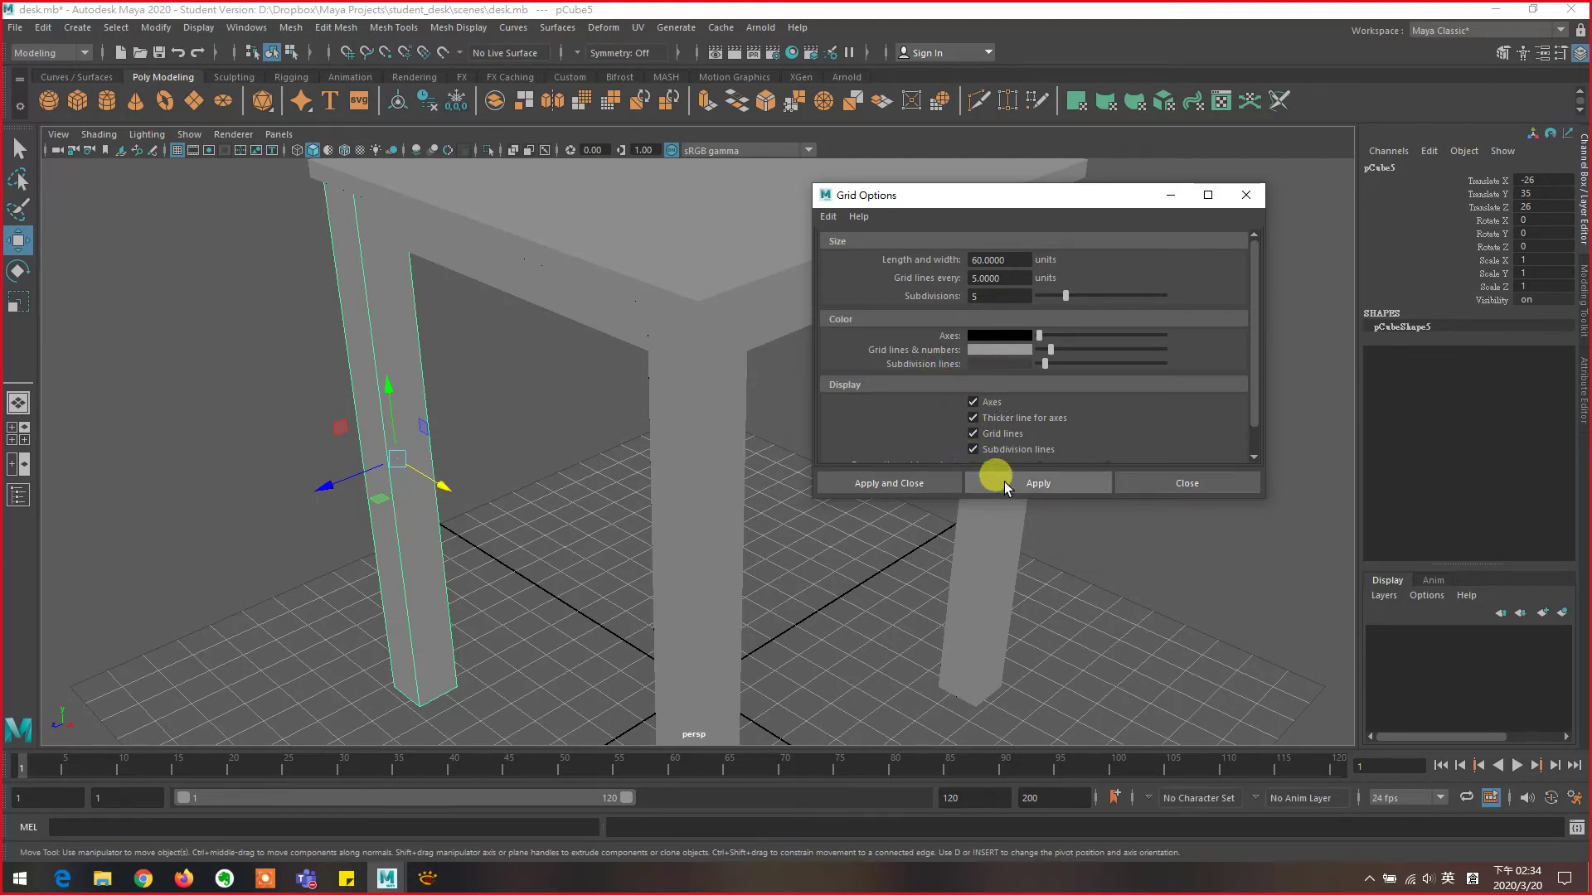
left_click(998, 481)
scroll(942, 549, "up", 3)
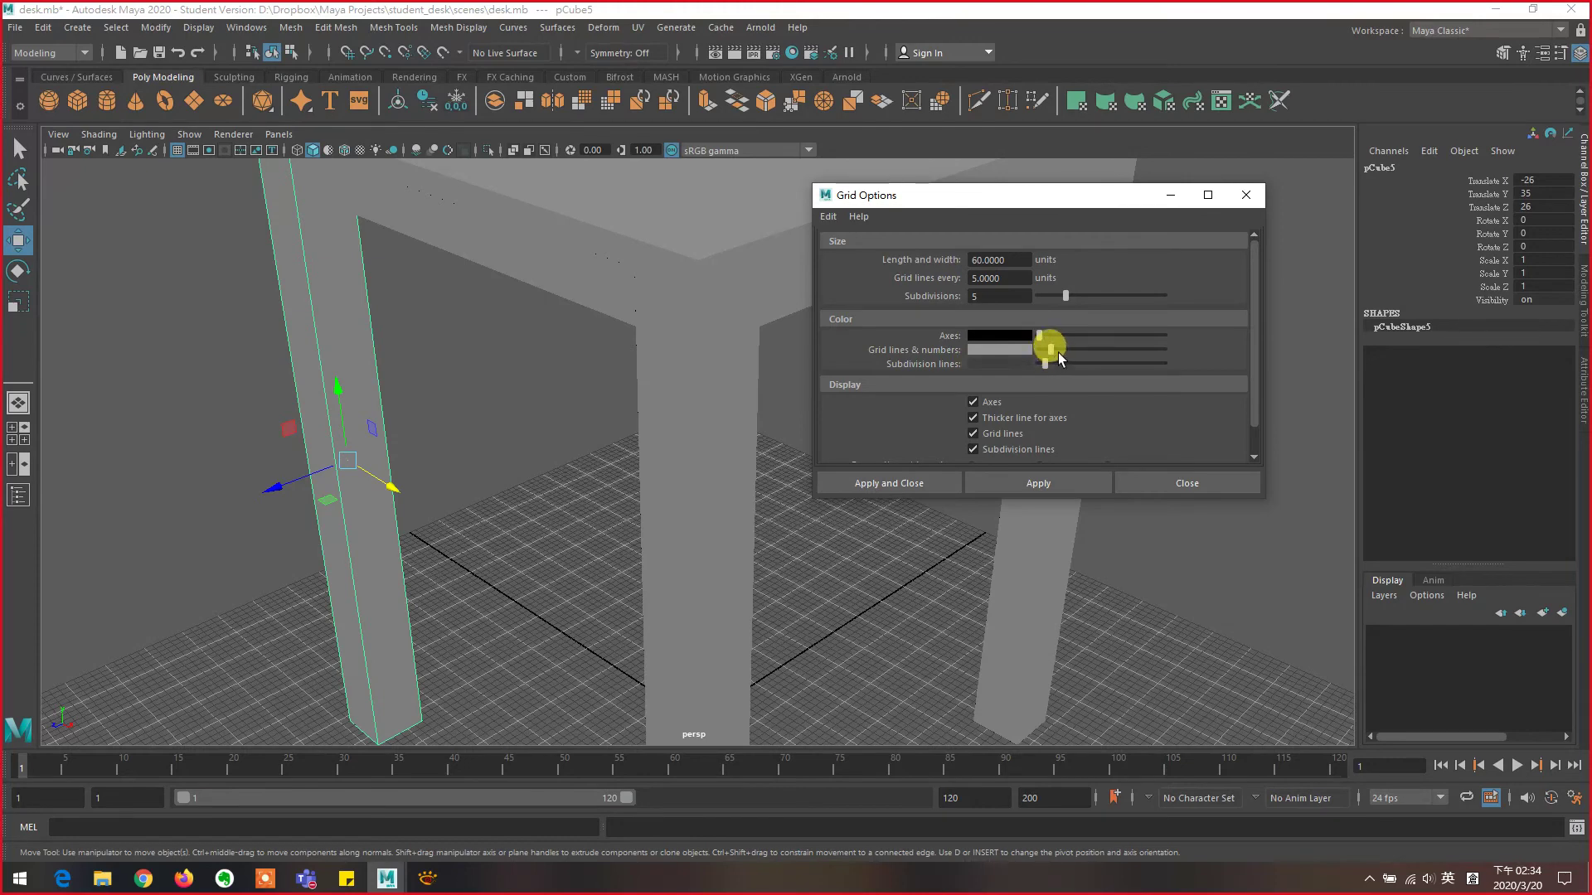
- Color the grid lines and numbers dark green and the subdivision lines bright green, applying each color
left_click_drag(1051, 354, 1074, 351)
left_click(1012, 482)
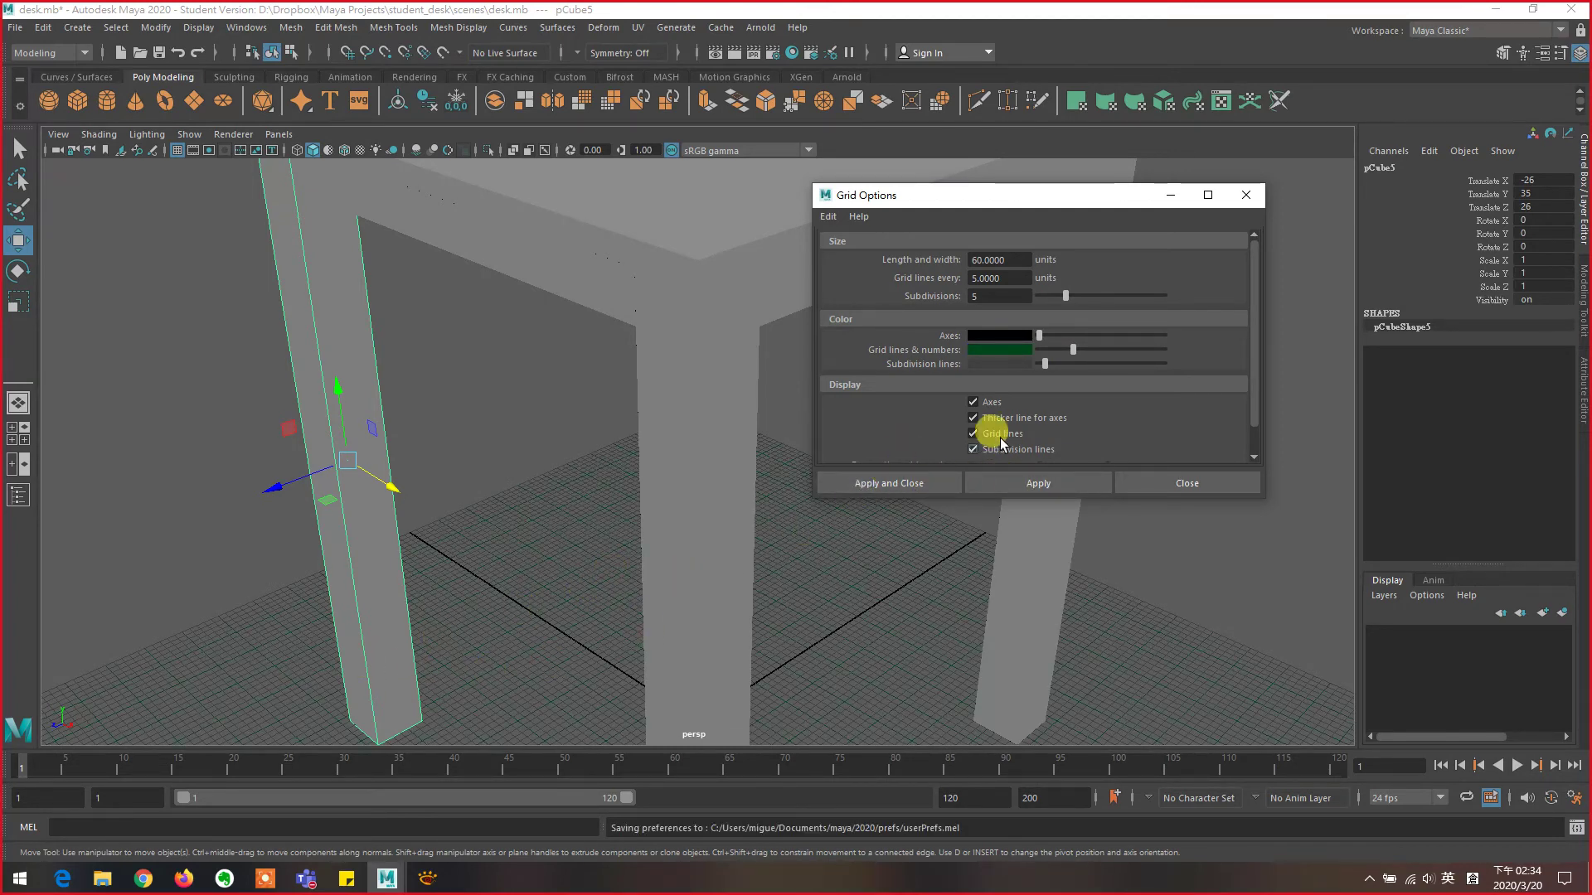
left_click_drag(1043, 370, 1113, 370)
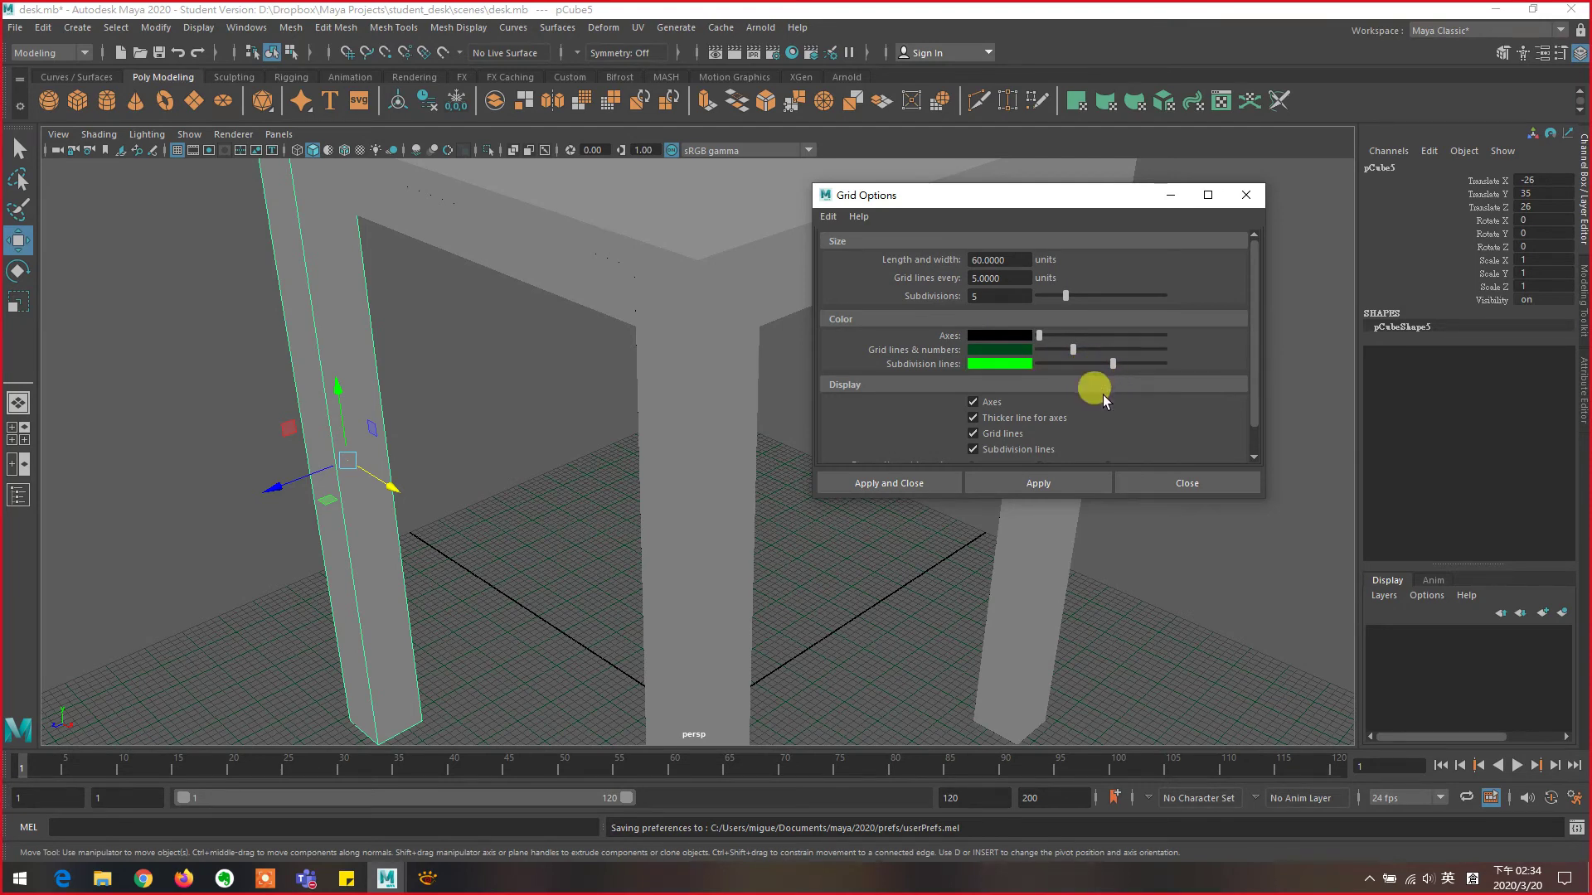
left_click(1023, 480)
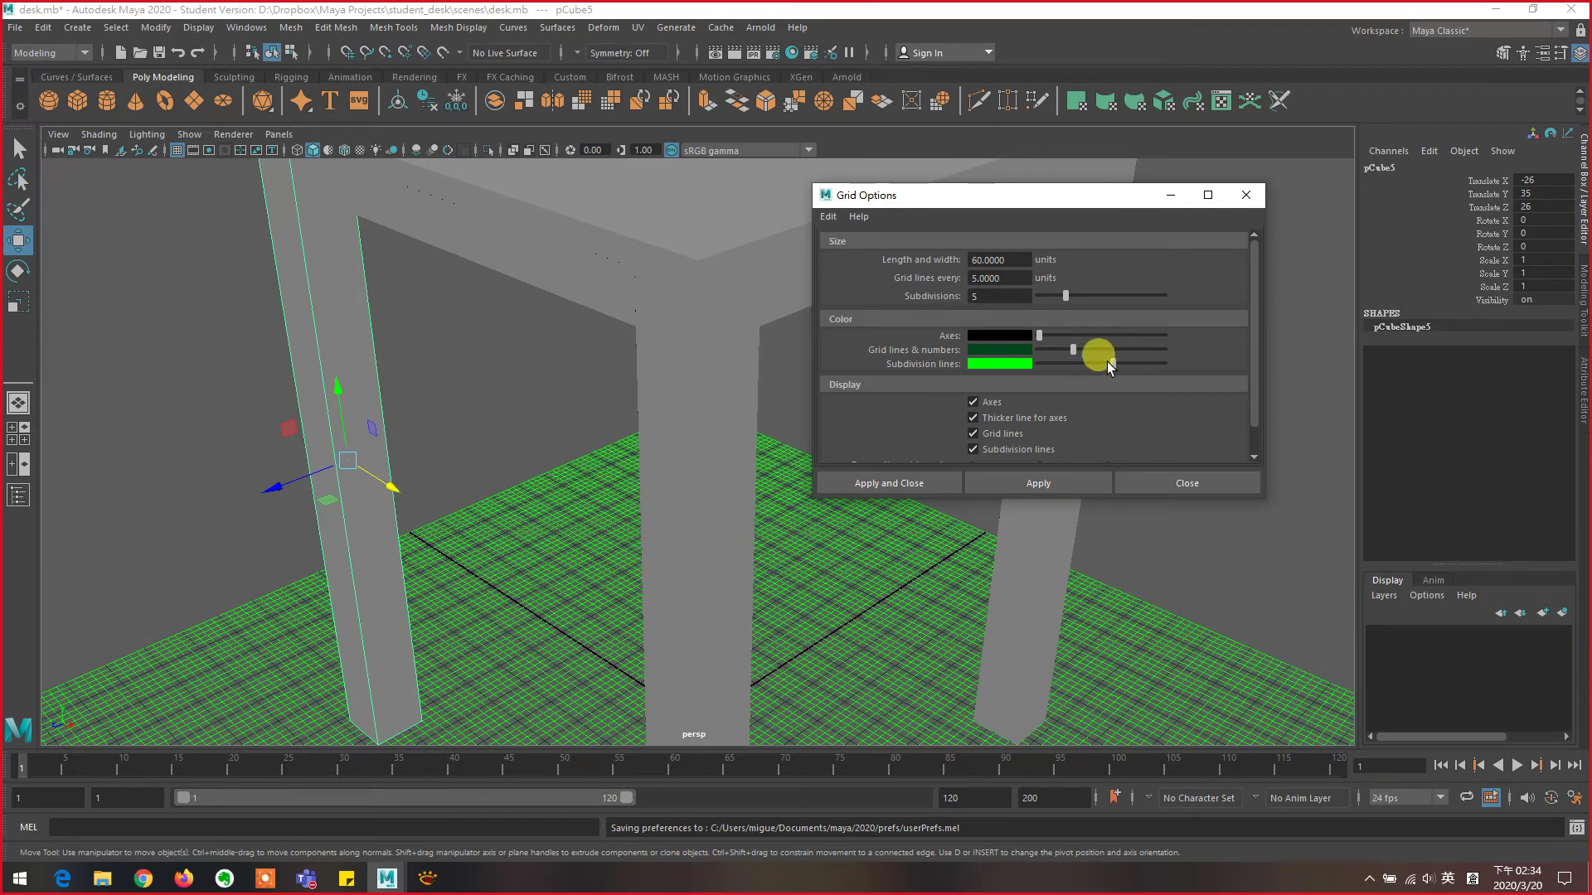
- Set the subdivision line color to light grey, turn off subdivision lines, and apply and close the grid options
left_click_drag(1111, 365, 1046, 369)
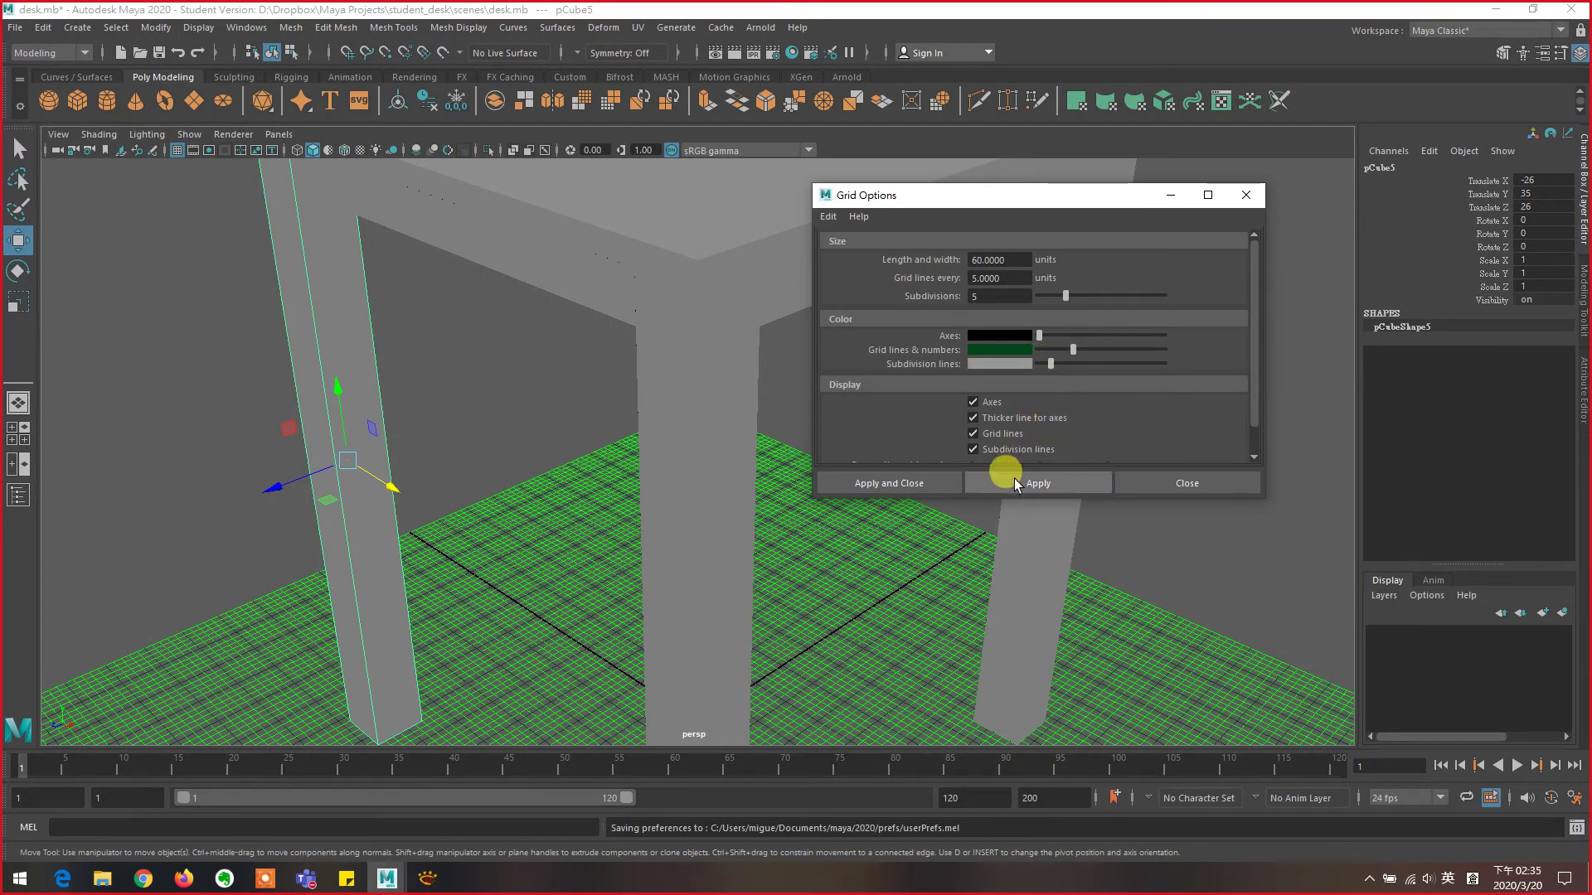
left_click(1047, 484)
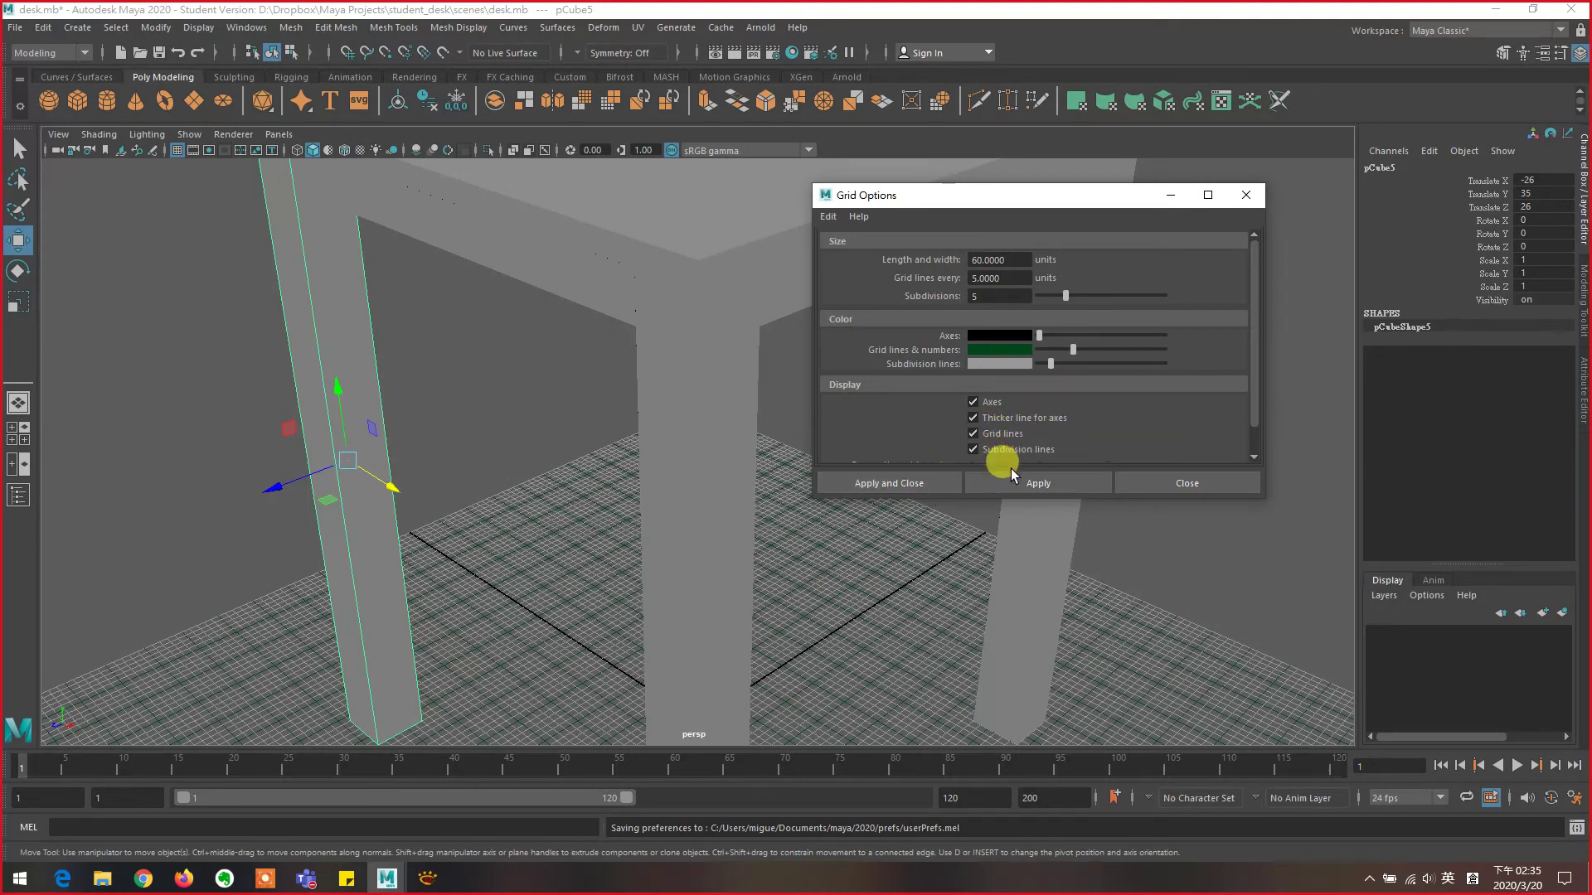
left_click(974, 449)
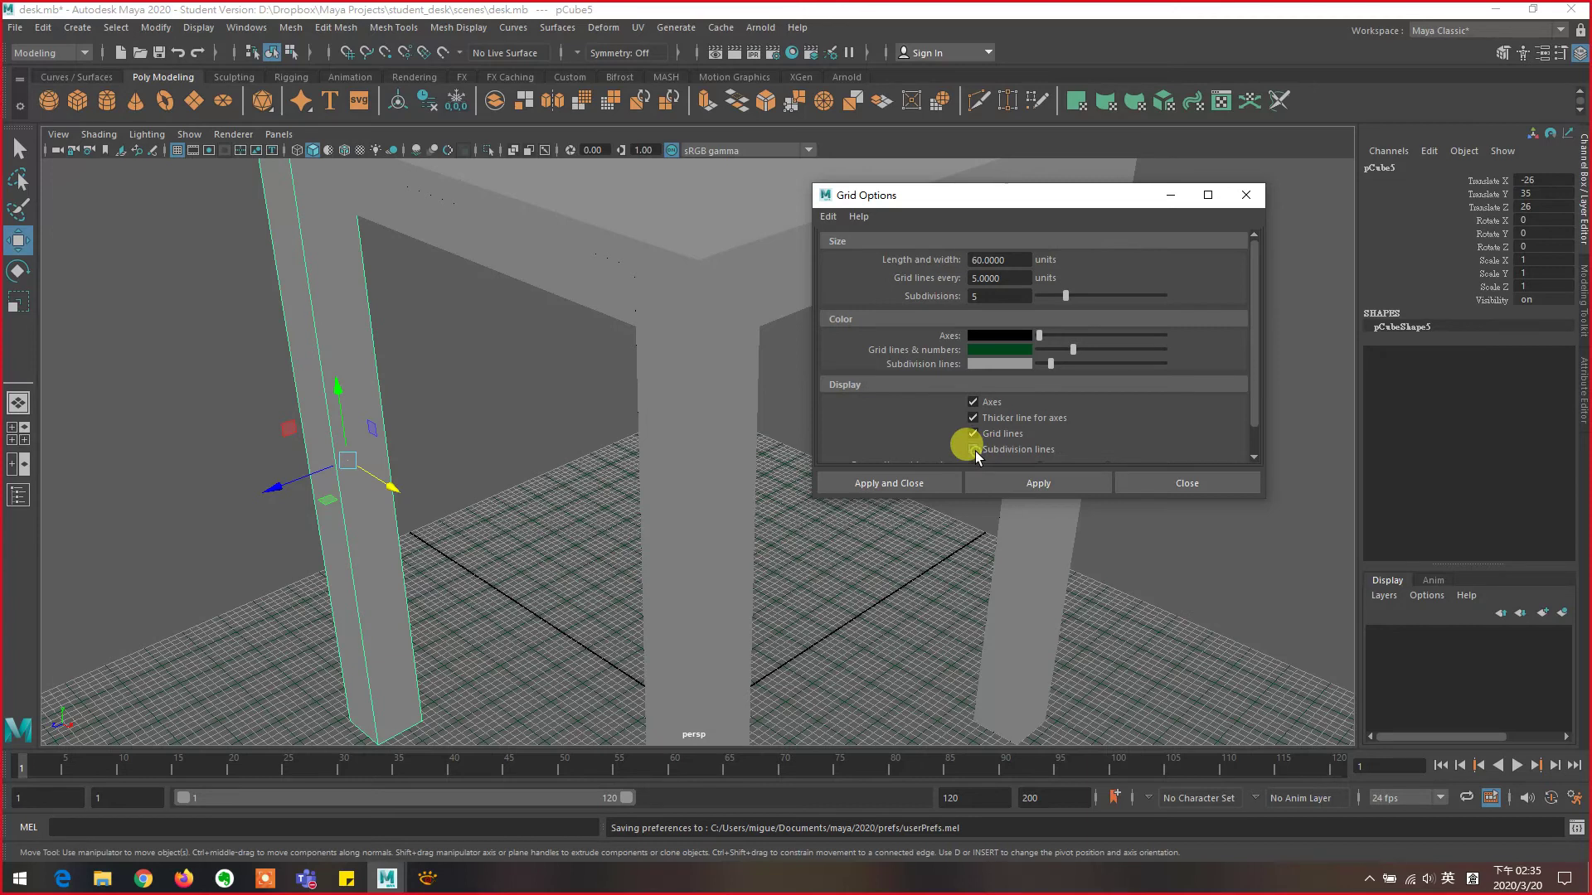
left_click(912, 484)
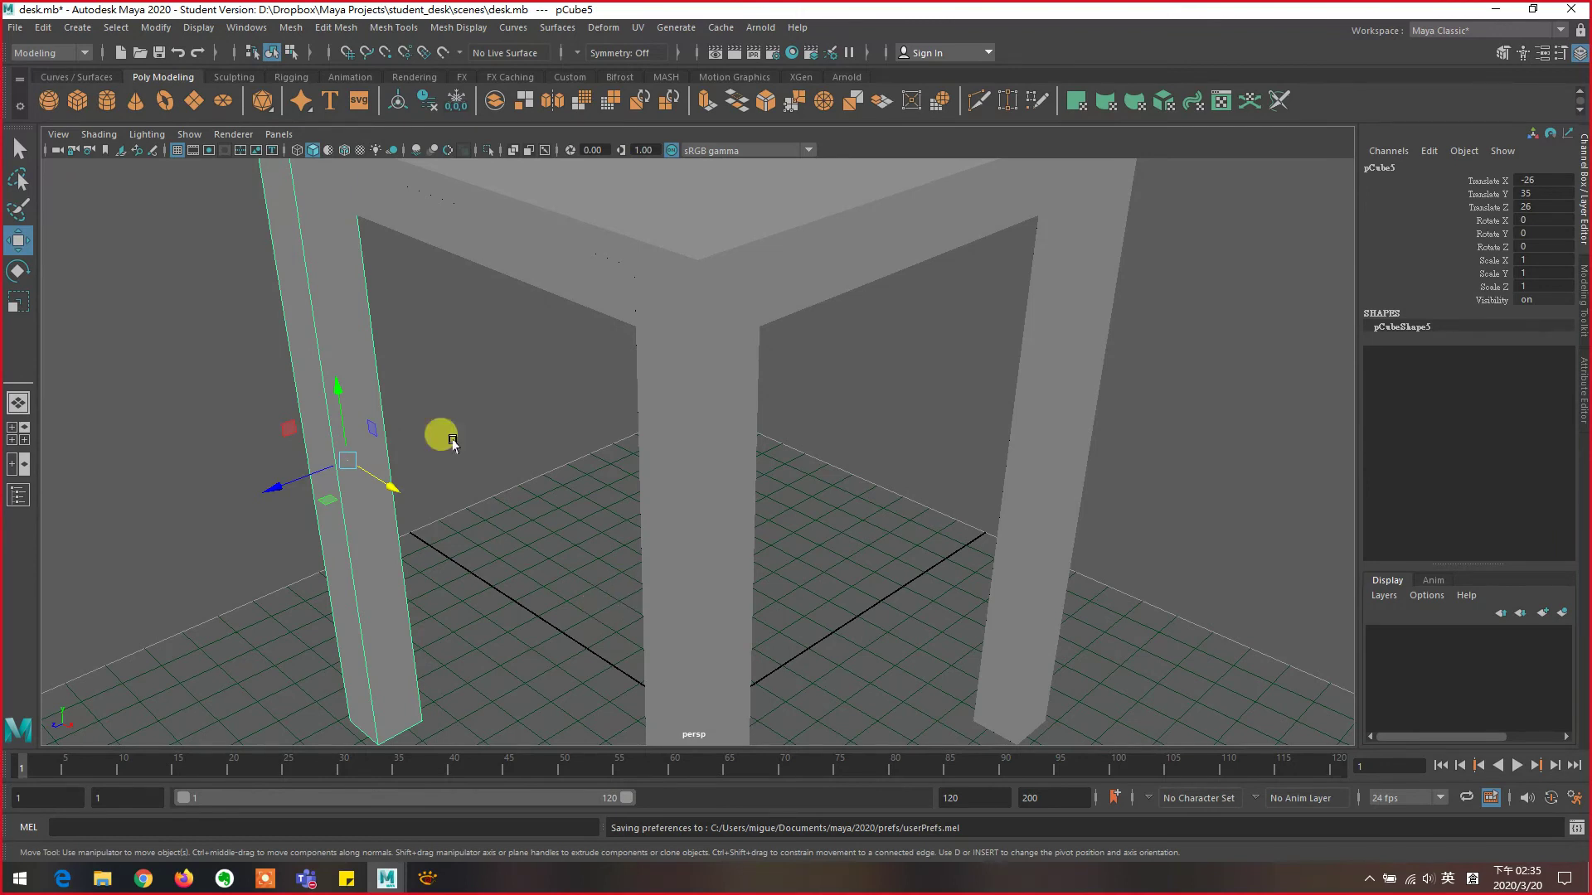
- In the grid options, set grid lines to every 10 units and the number of subdivisions to 2
left_click(207, 29)
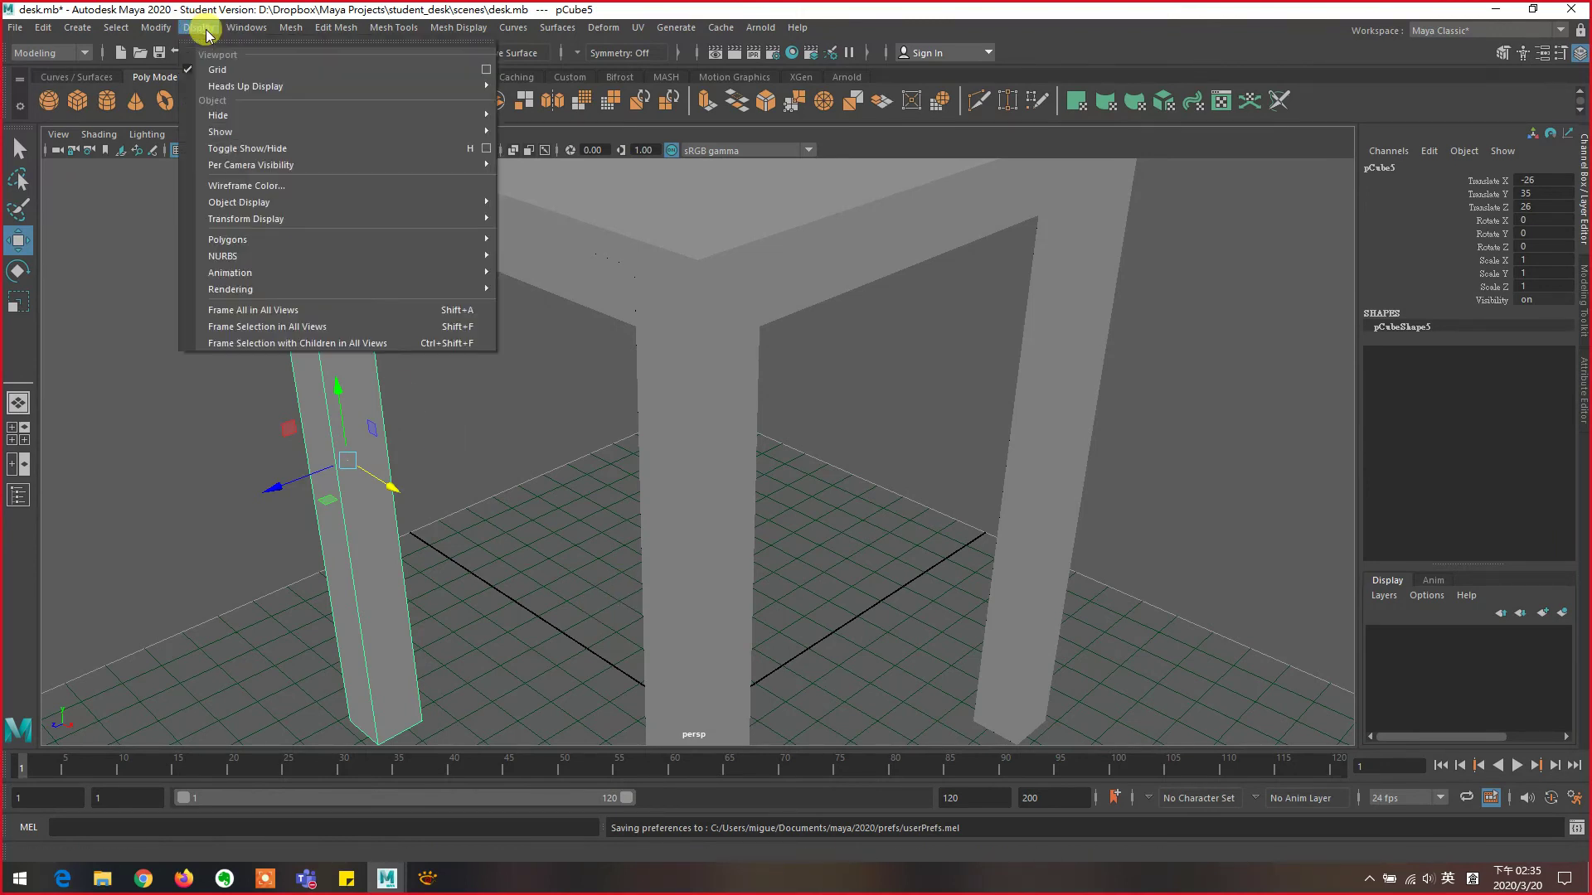
left_click(486, 75)
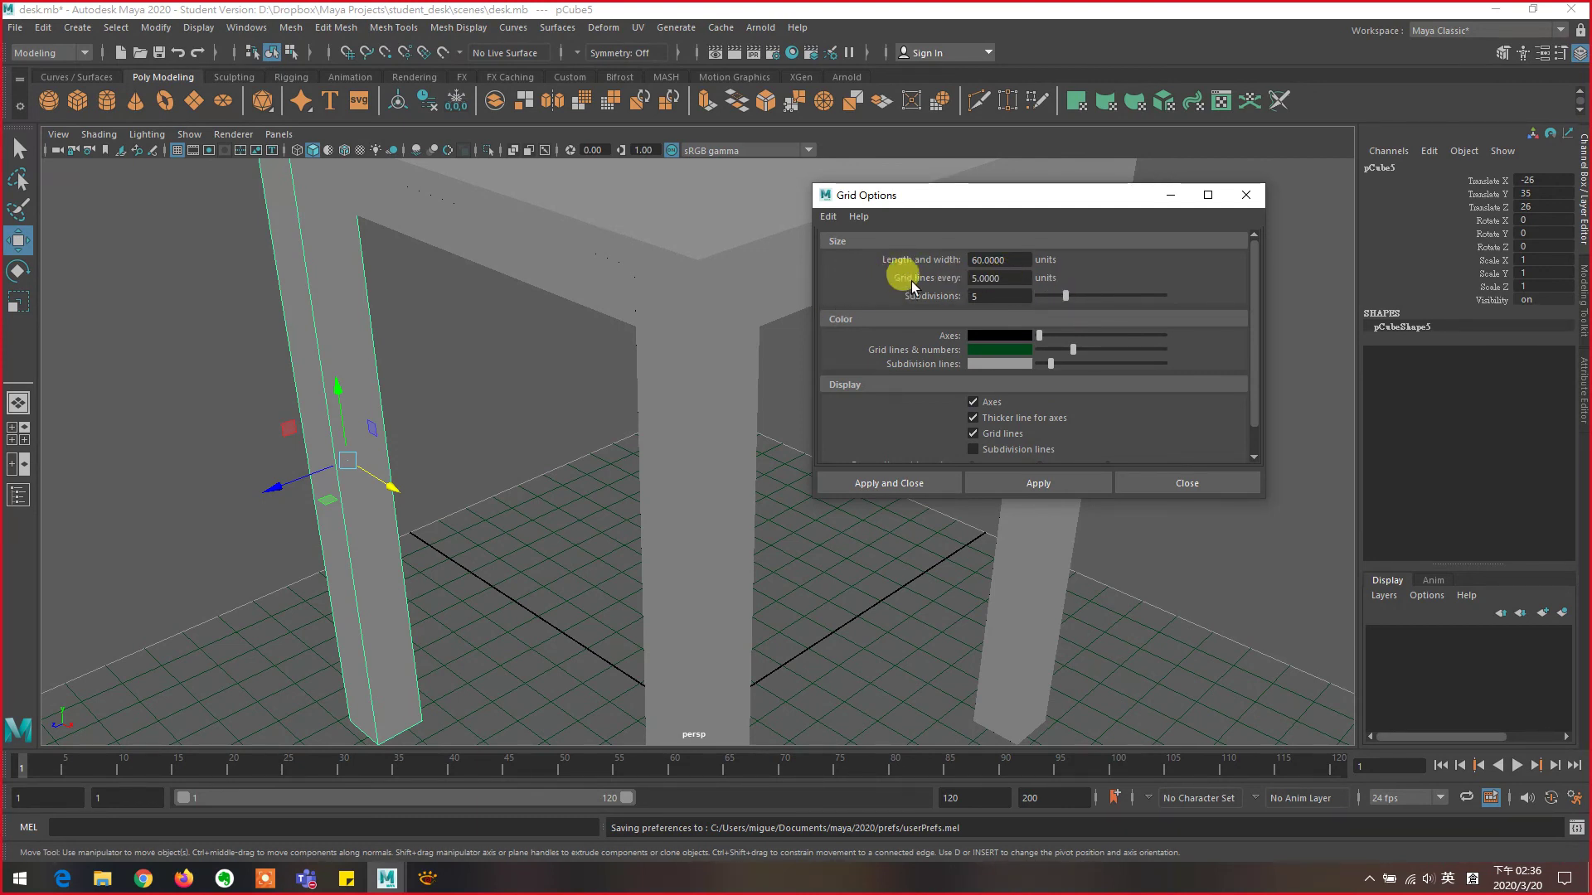
left_click_drag(1019, 278, 940, 281)
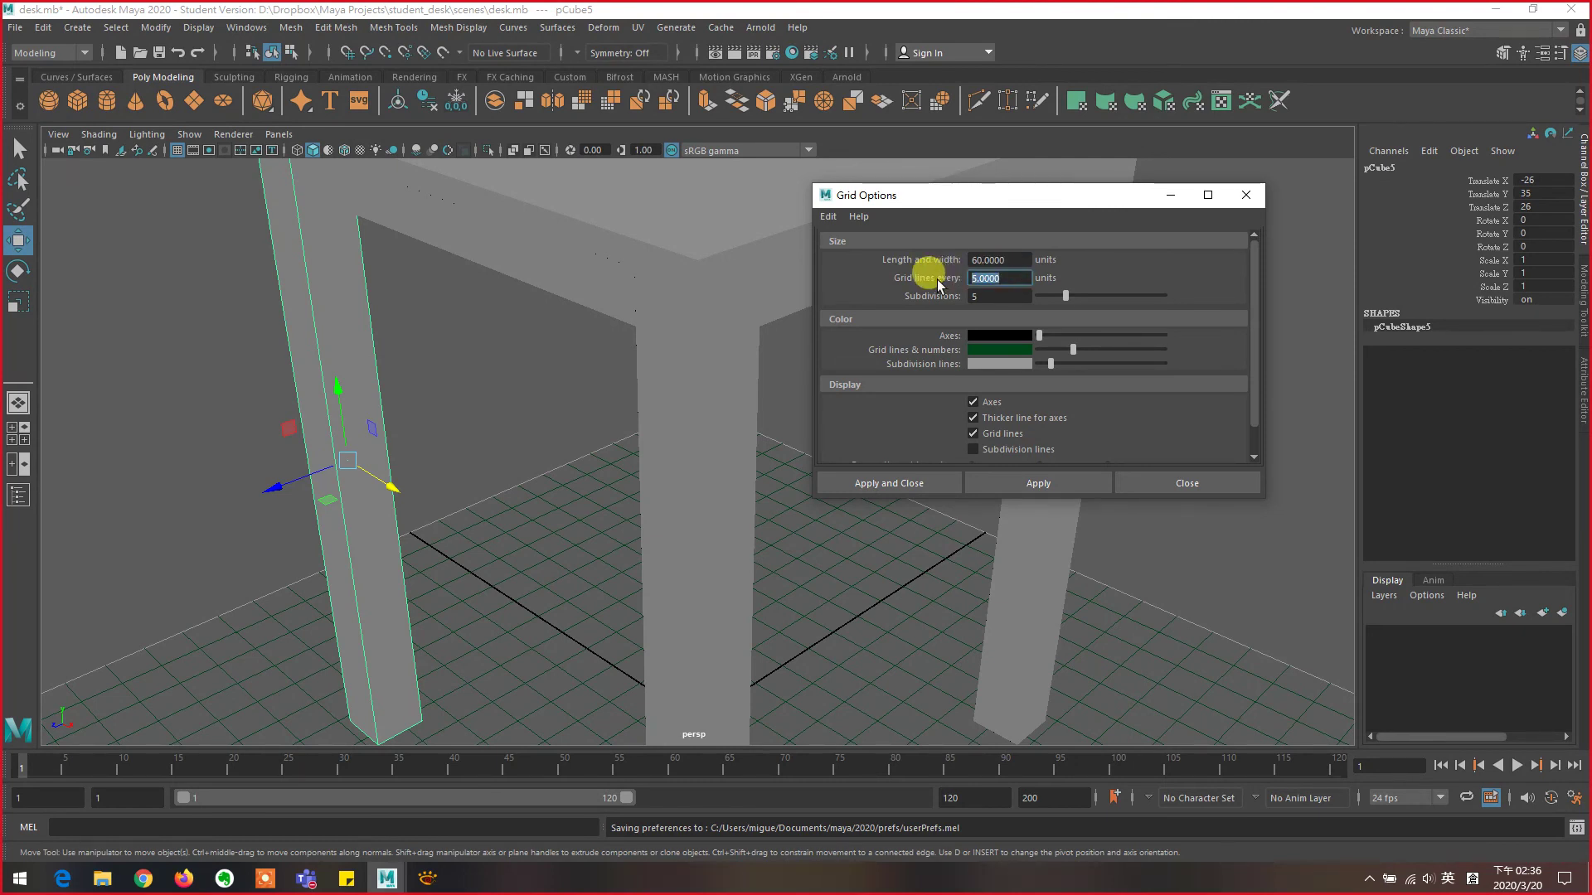
type("10")
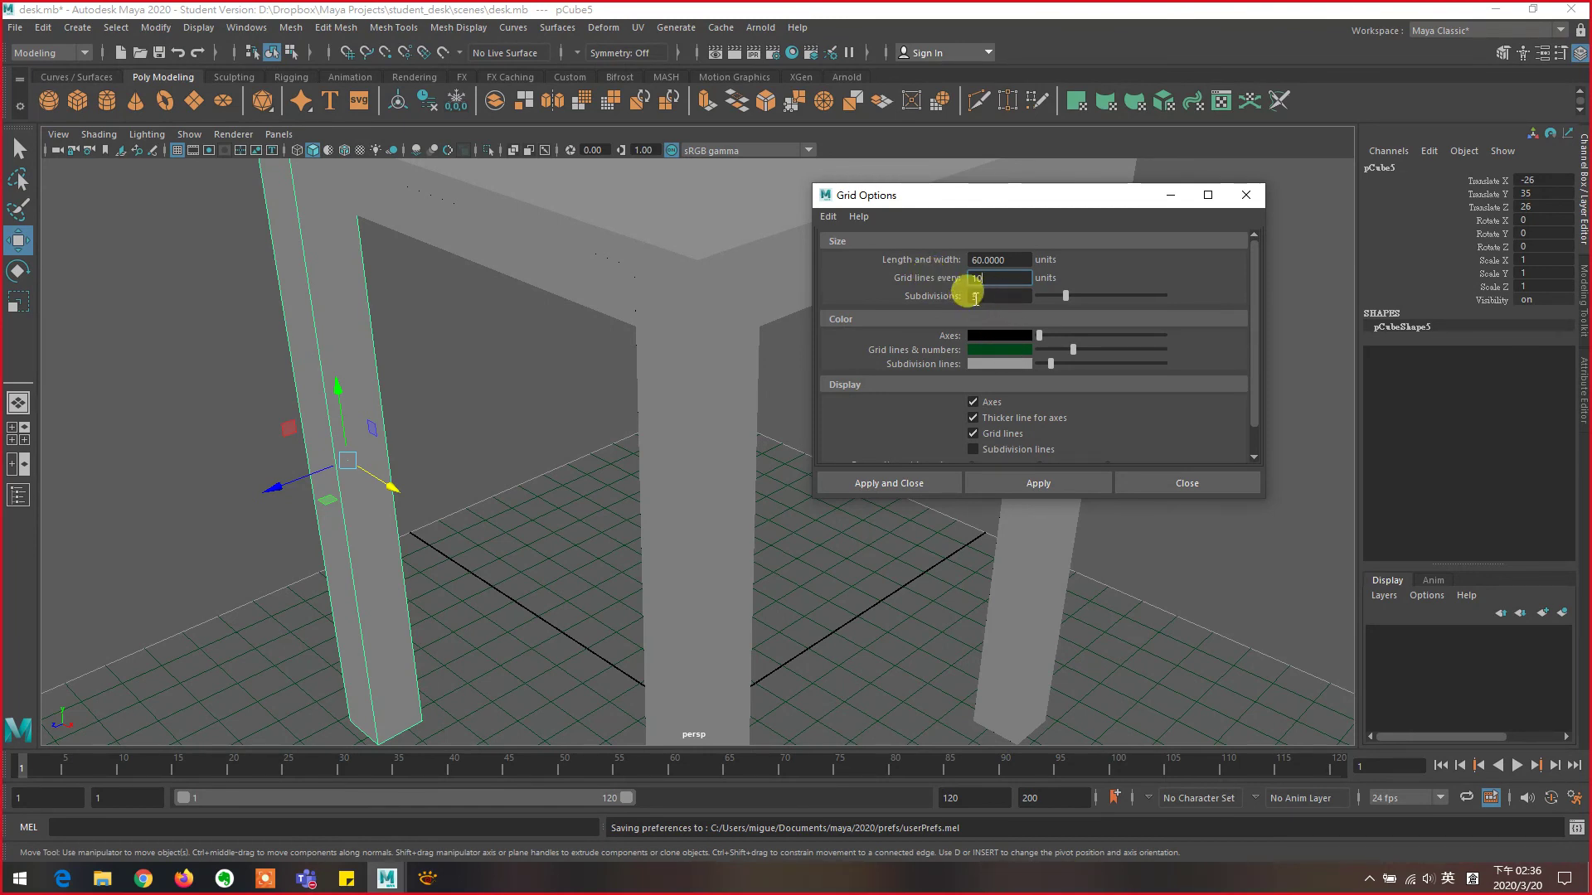
key("Tab")
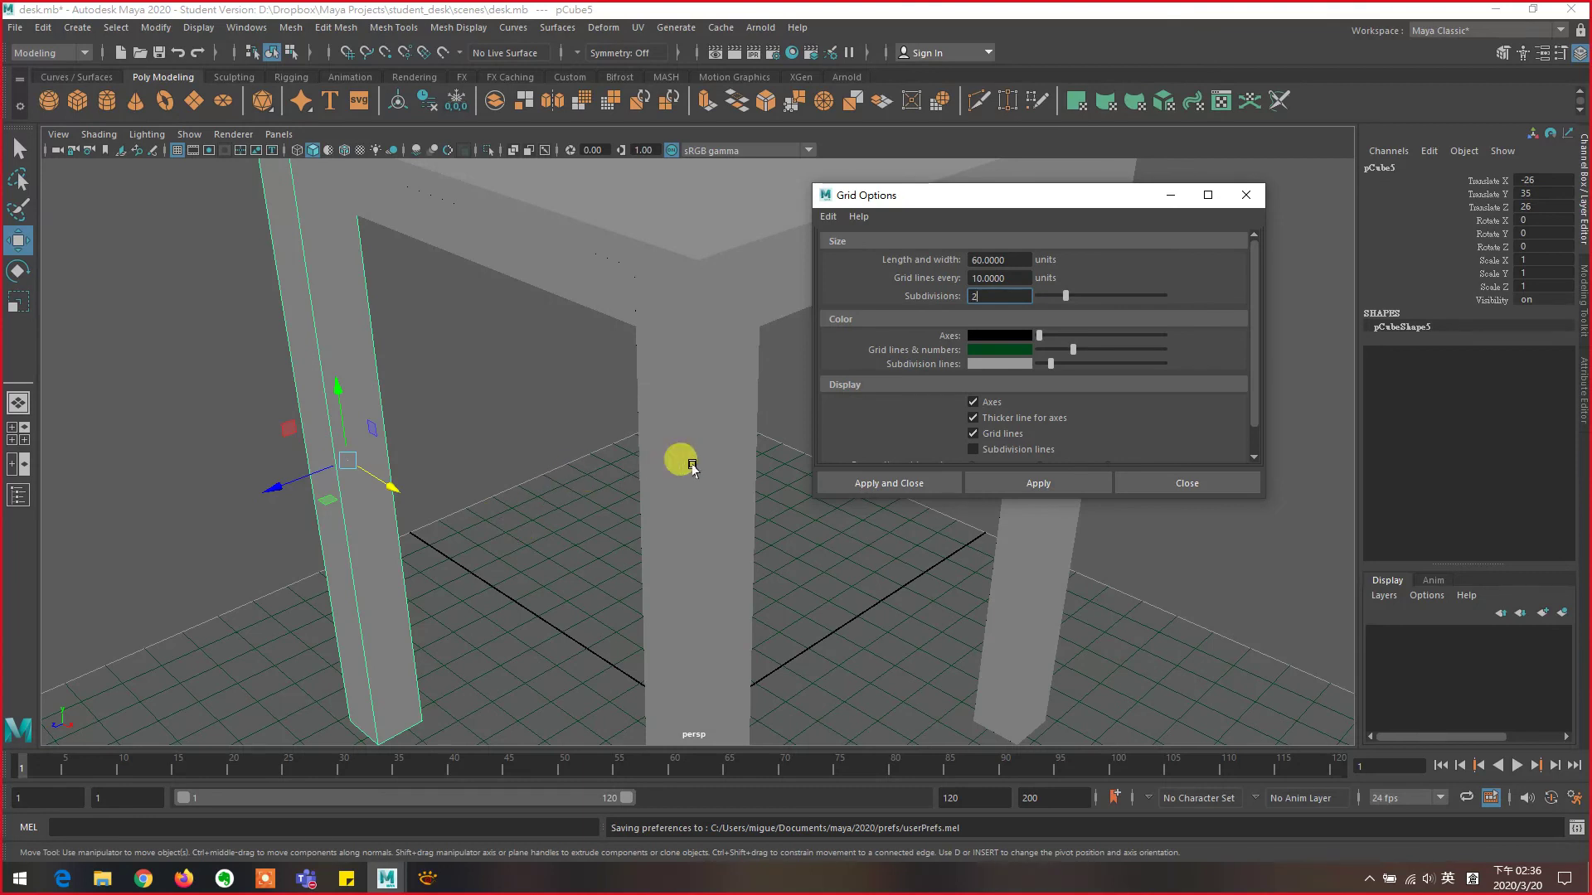
double_click(988, 297)
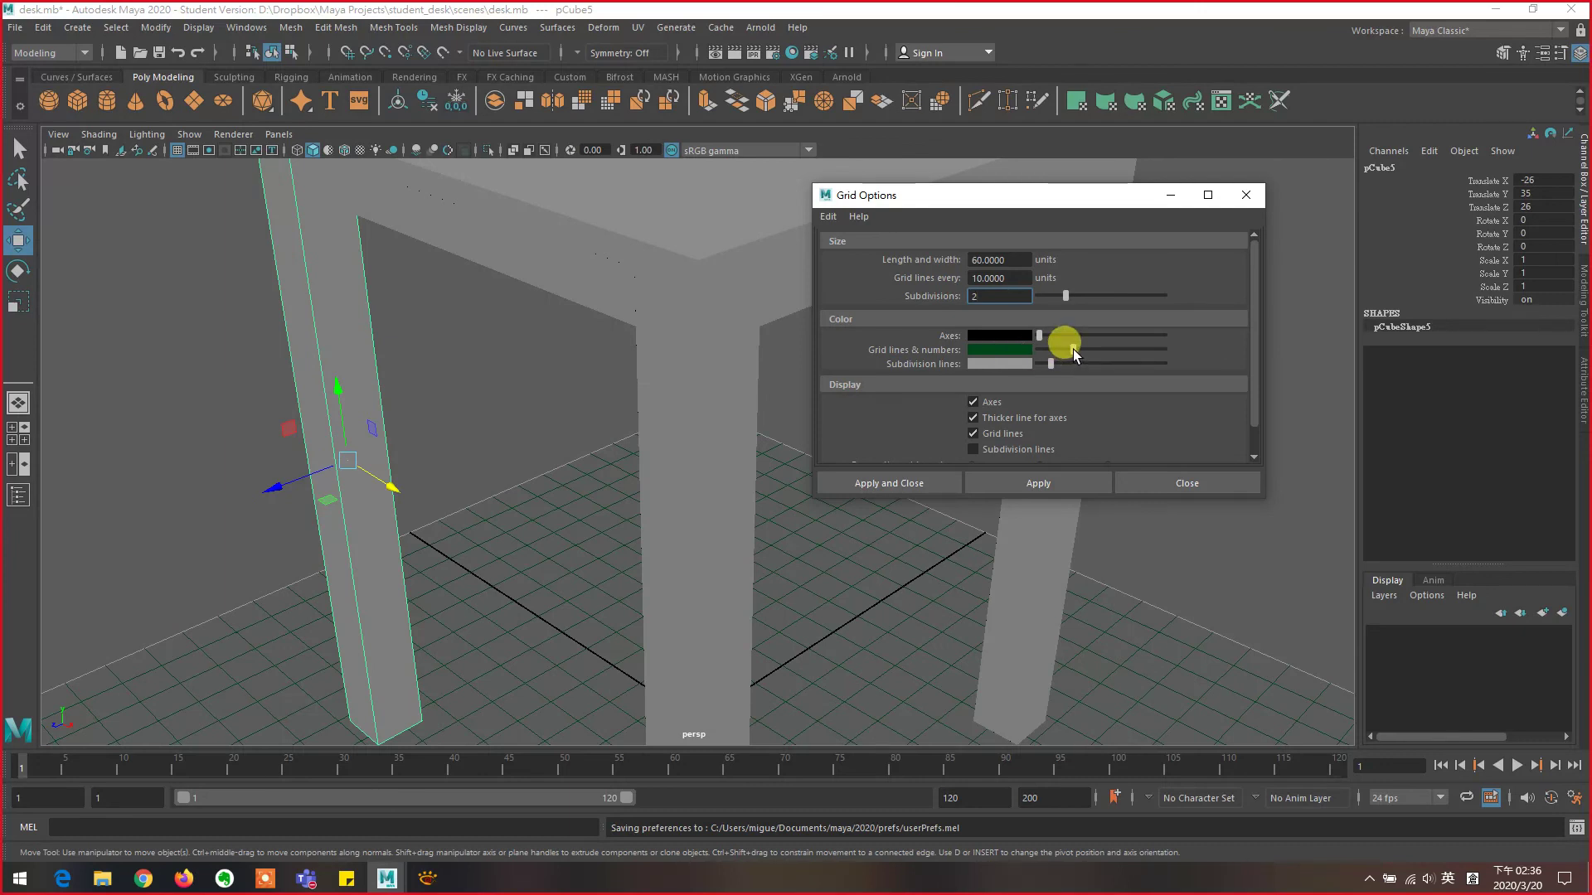
- Color the grid lines and numbers light grey and the subdivision lines dark grey, enable subdivision lines, and apply and close the grid options
left_click_drag(1075, 355, 1048, 367)
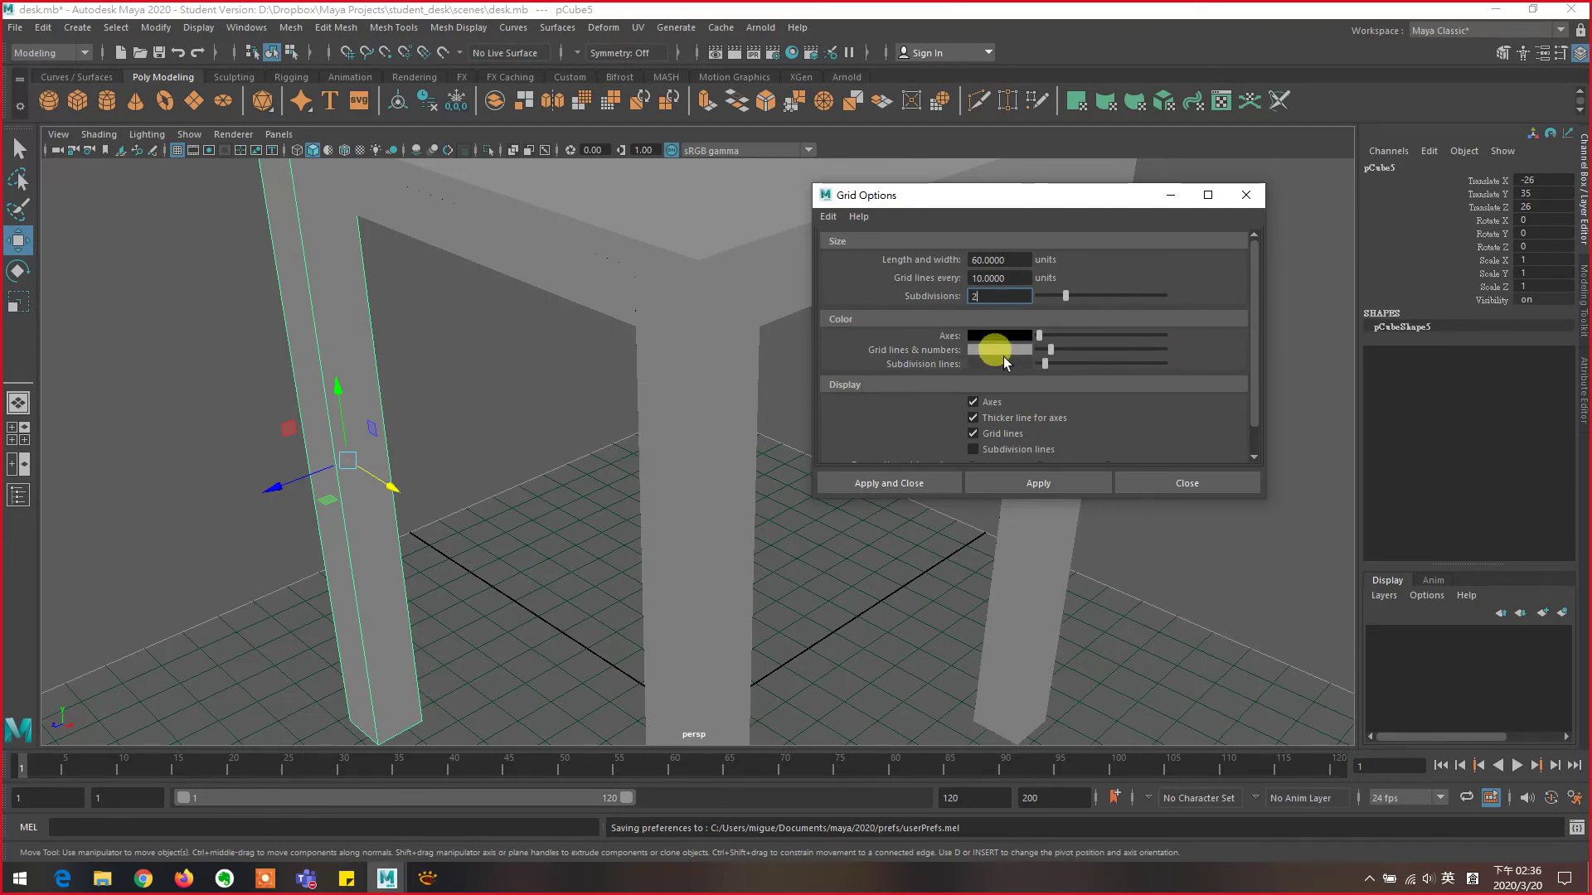
left_click(971, 449)
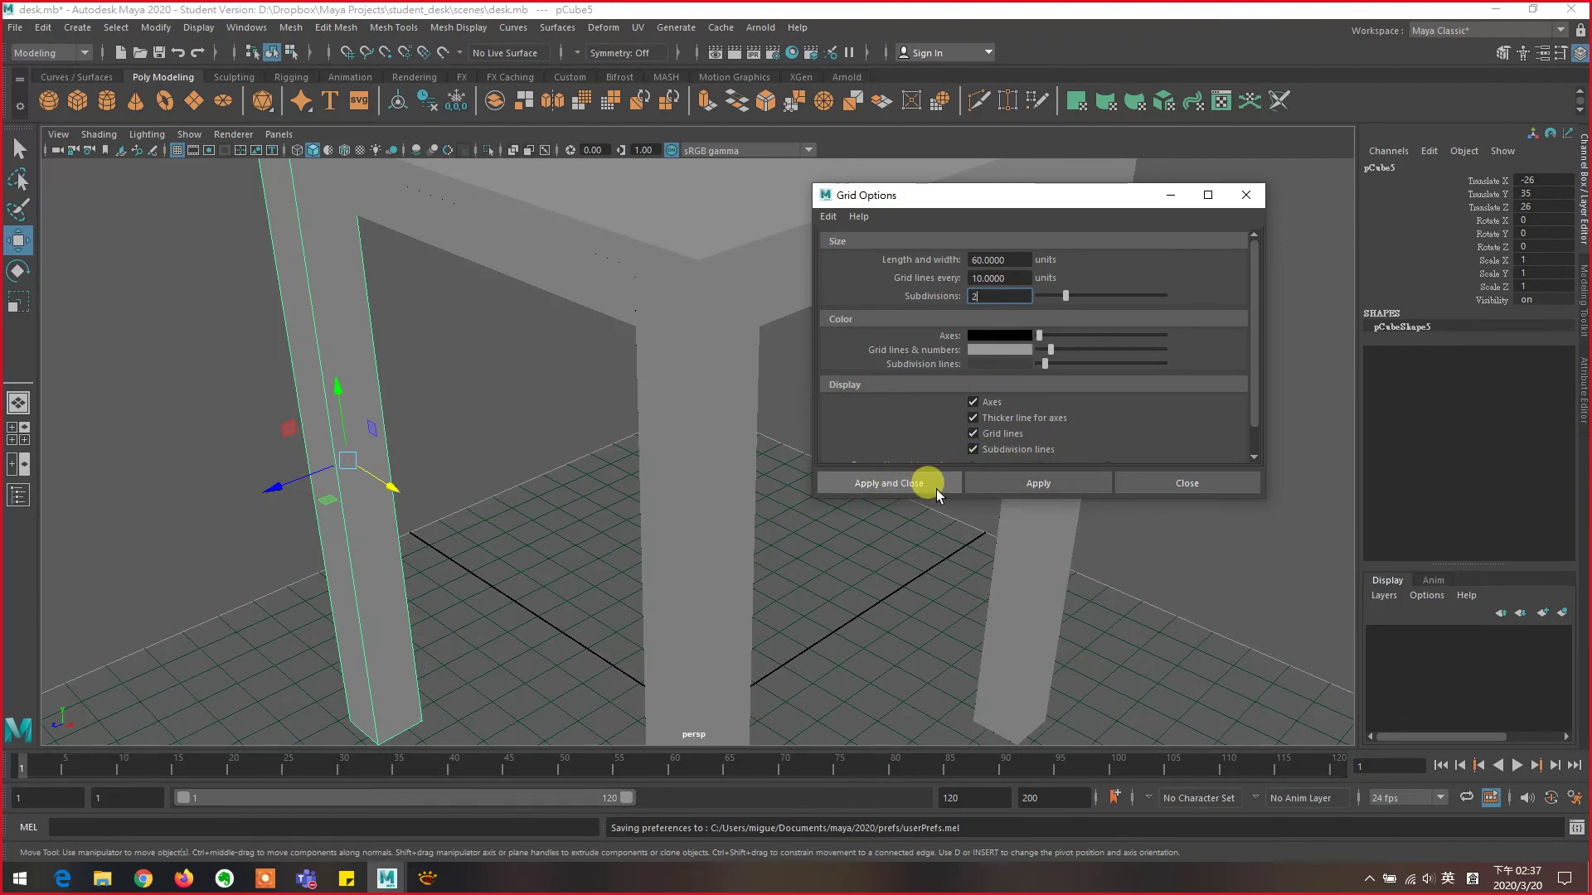
left_click(913, 487)
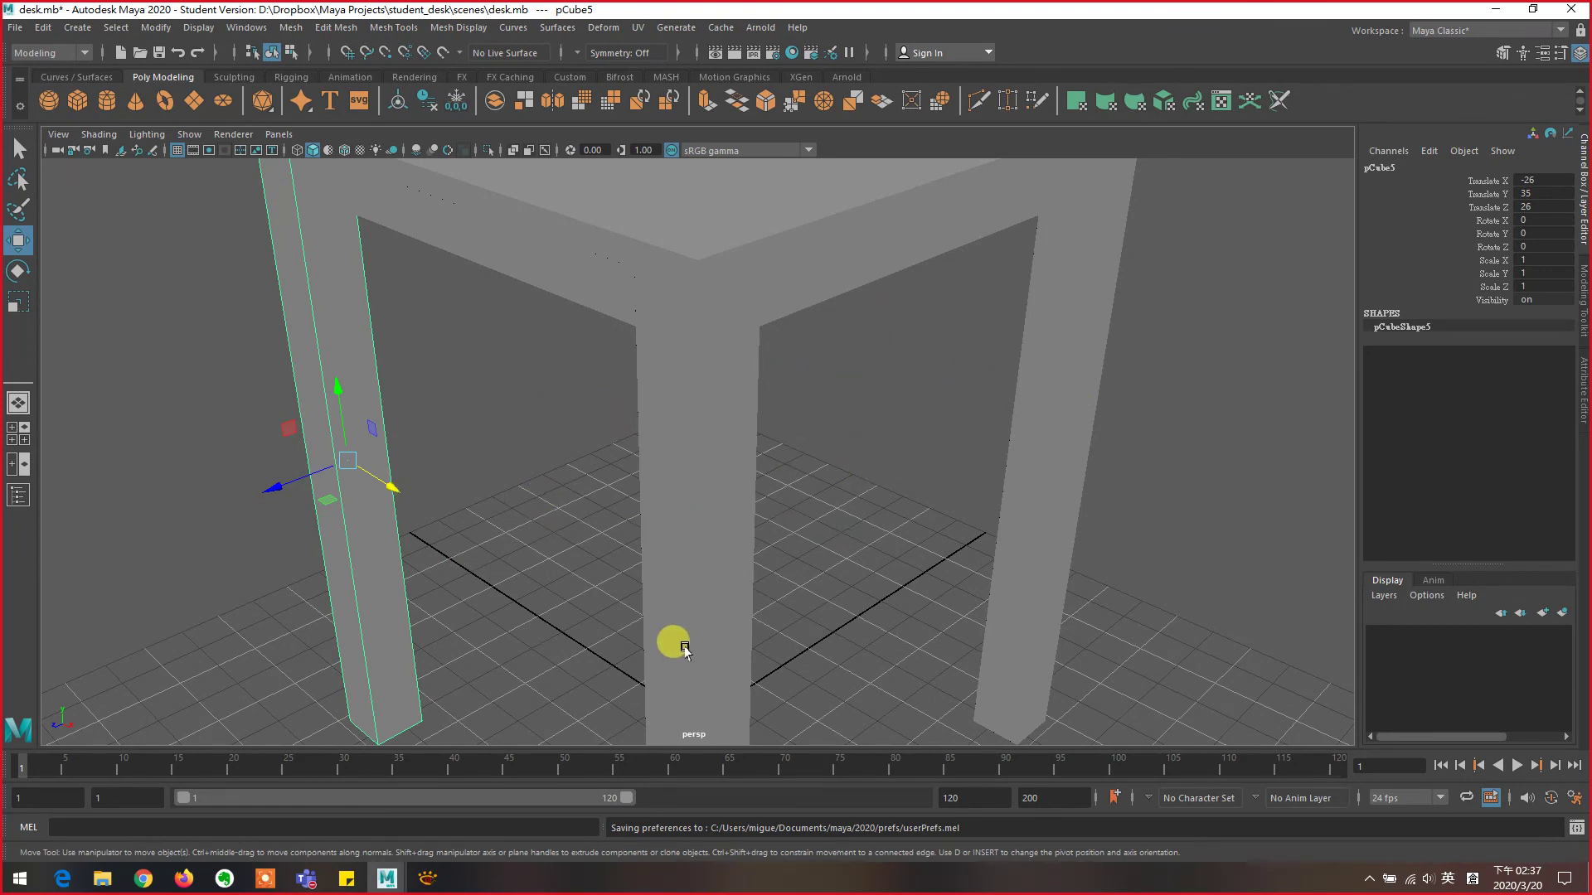
- Switch to the Microsoft Teams meeting, stop sharing the screen and turn off the camera
mouse_move(309, 881)
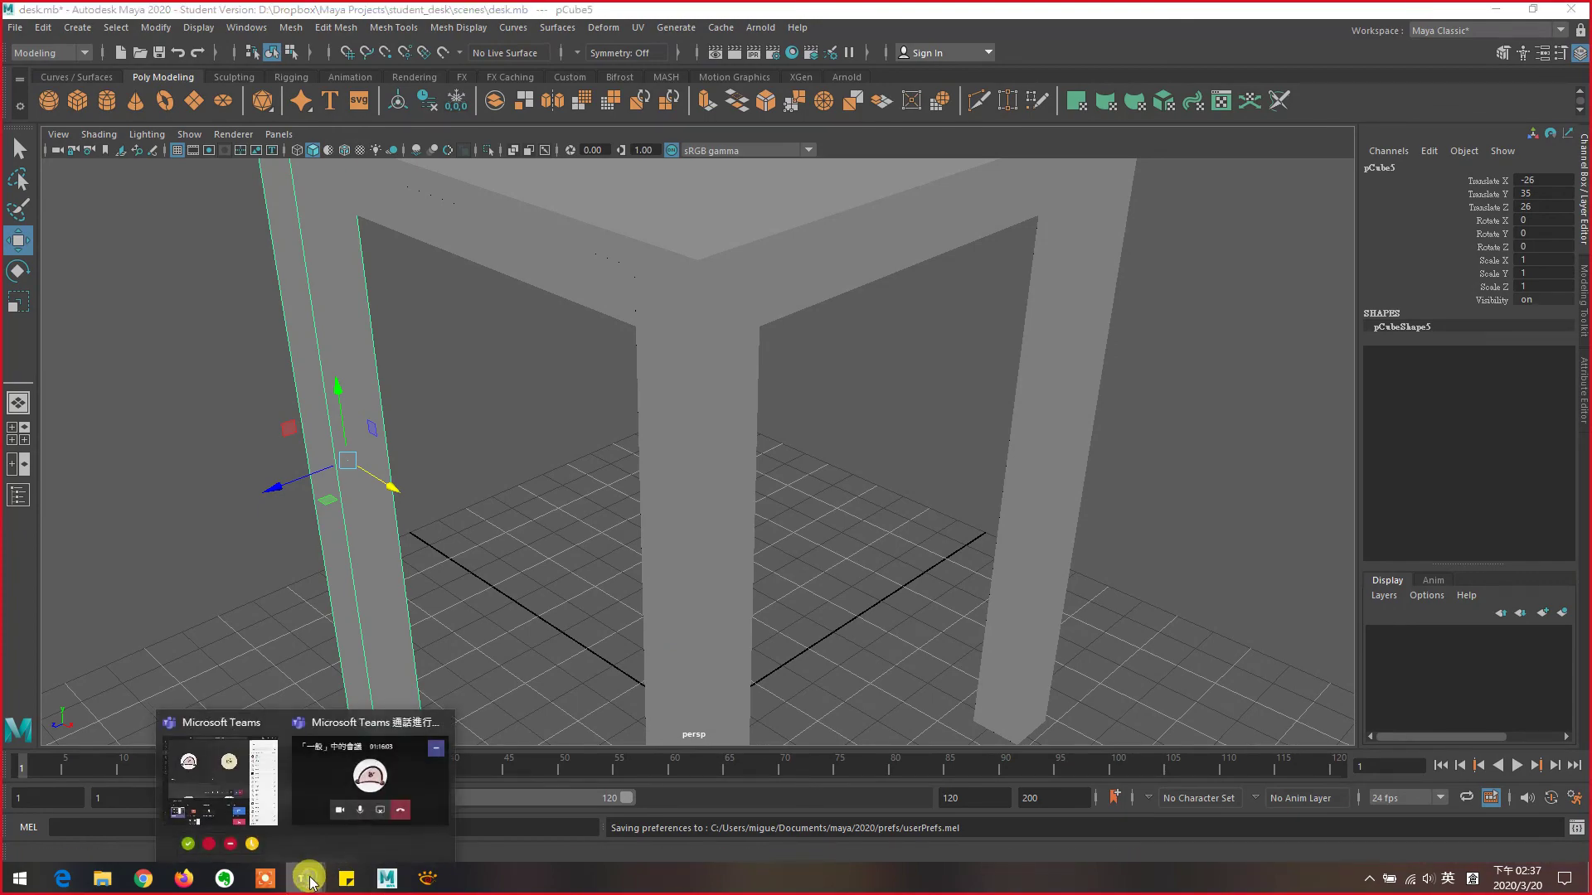
mouse_move(380, 816)
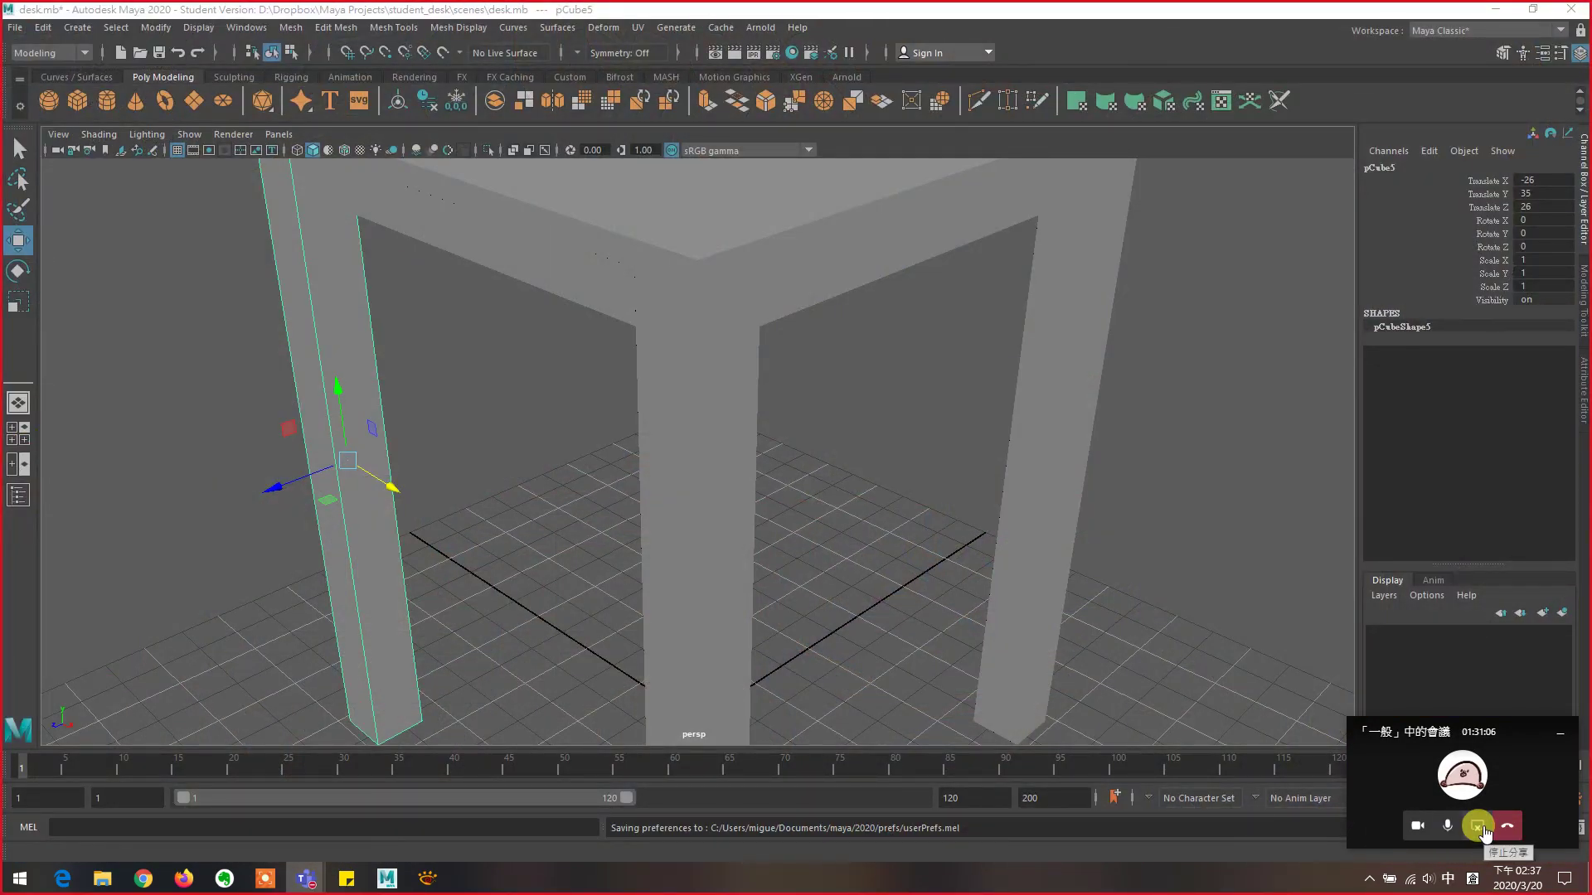
left_click(1479, 829)
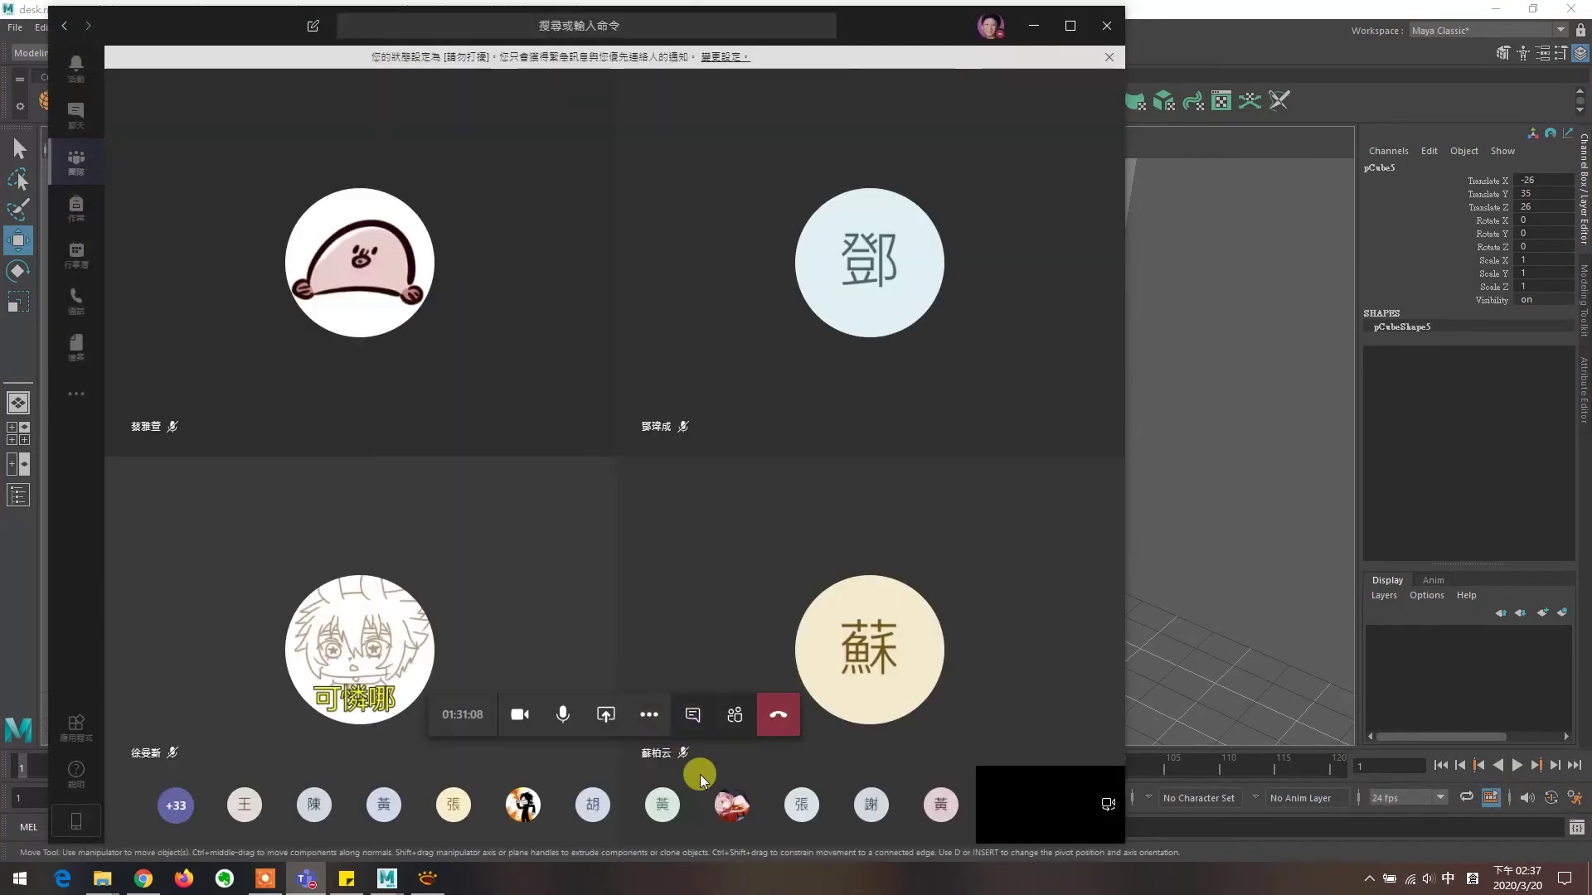
left_click(519, 714)
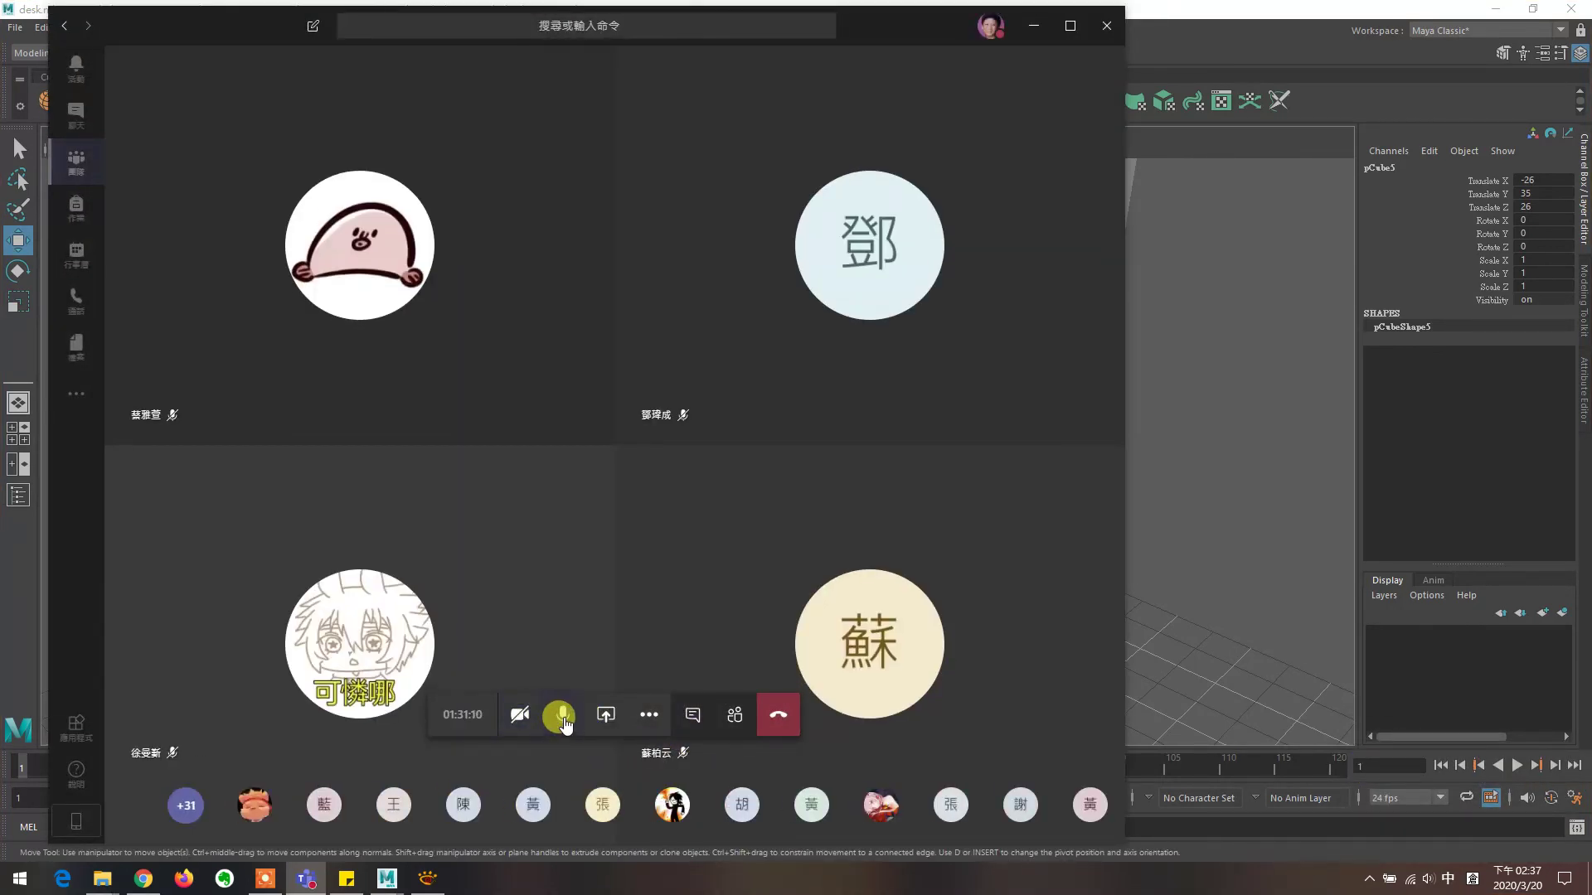